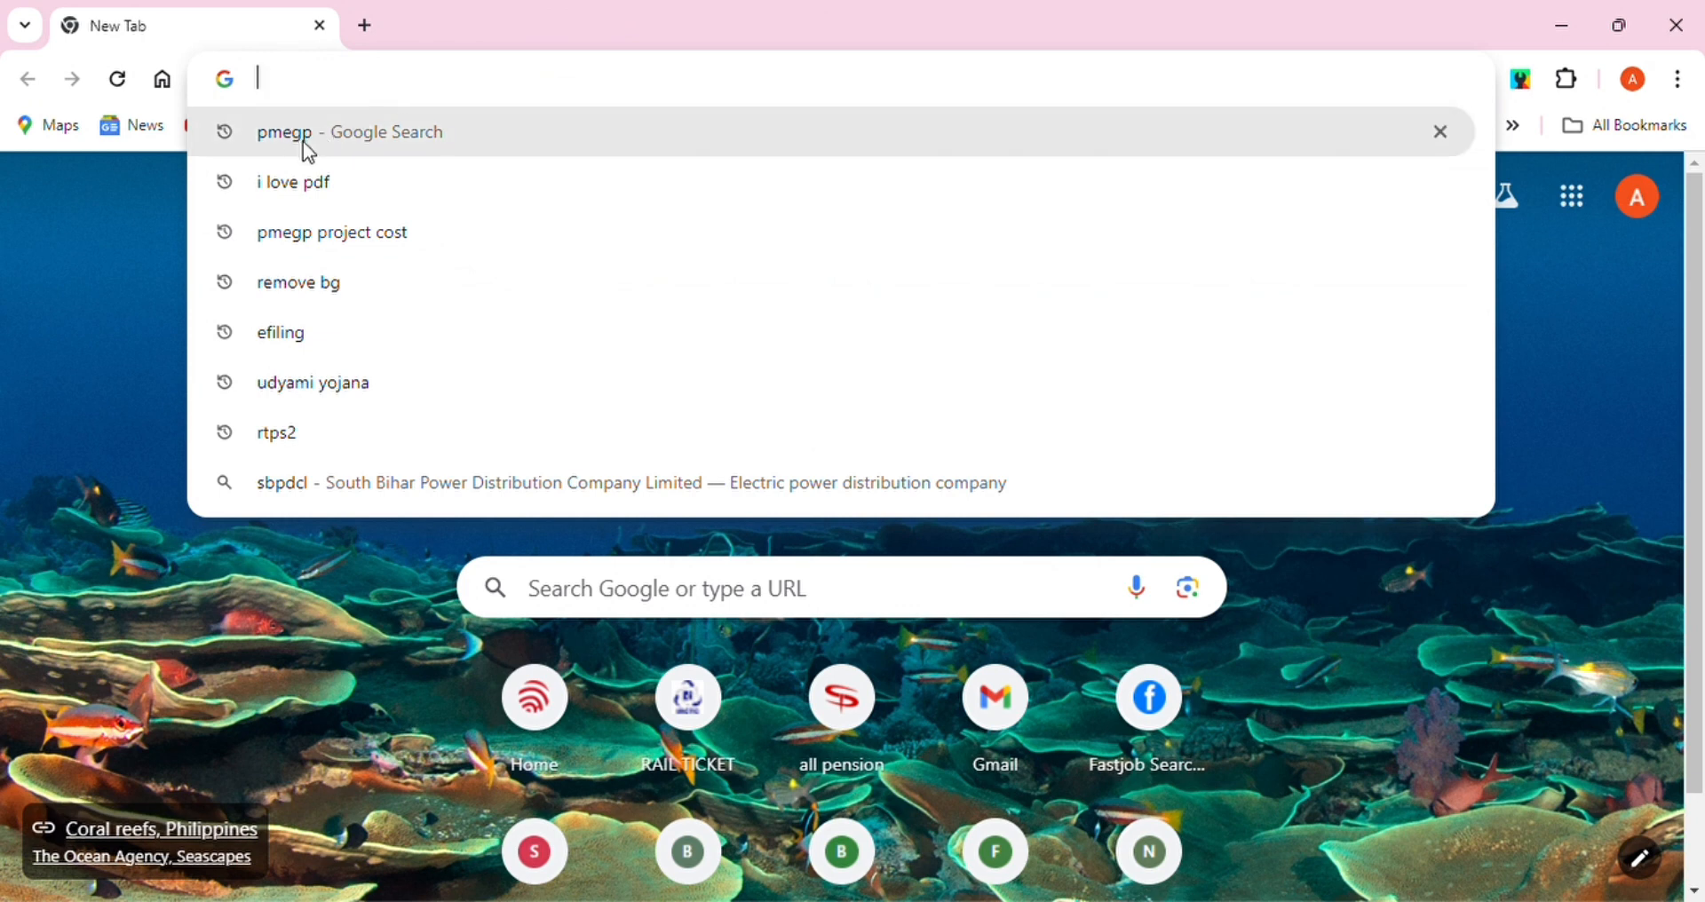
Search Google for 'pmegp' and open the official PMEGP Home - KVIC page
text(pmeg)
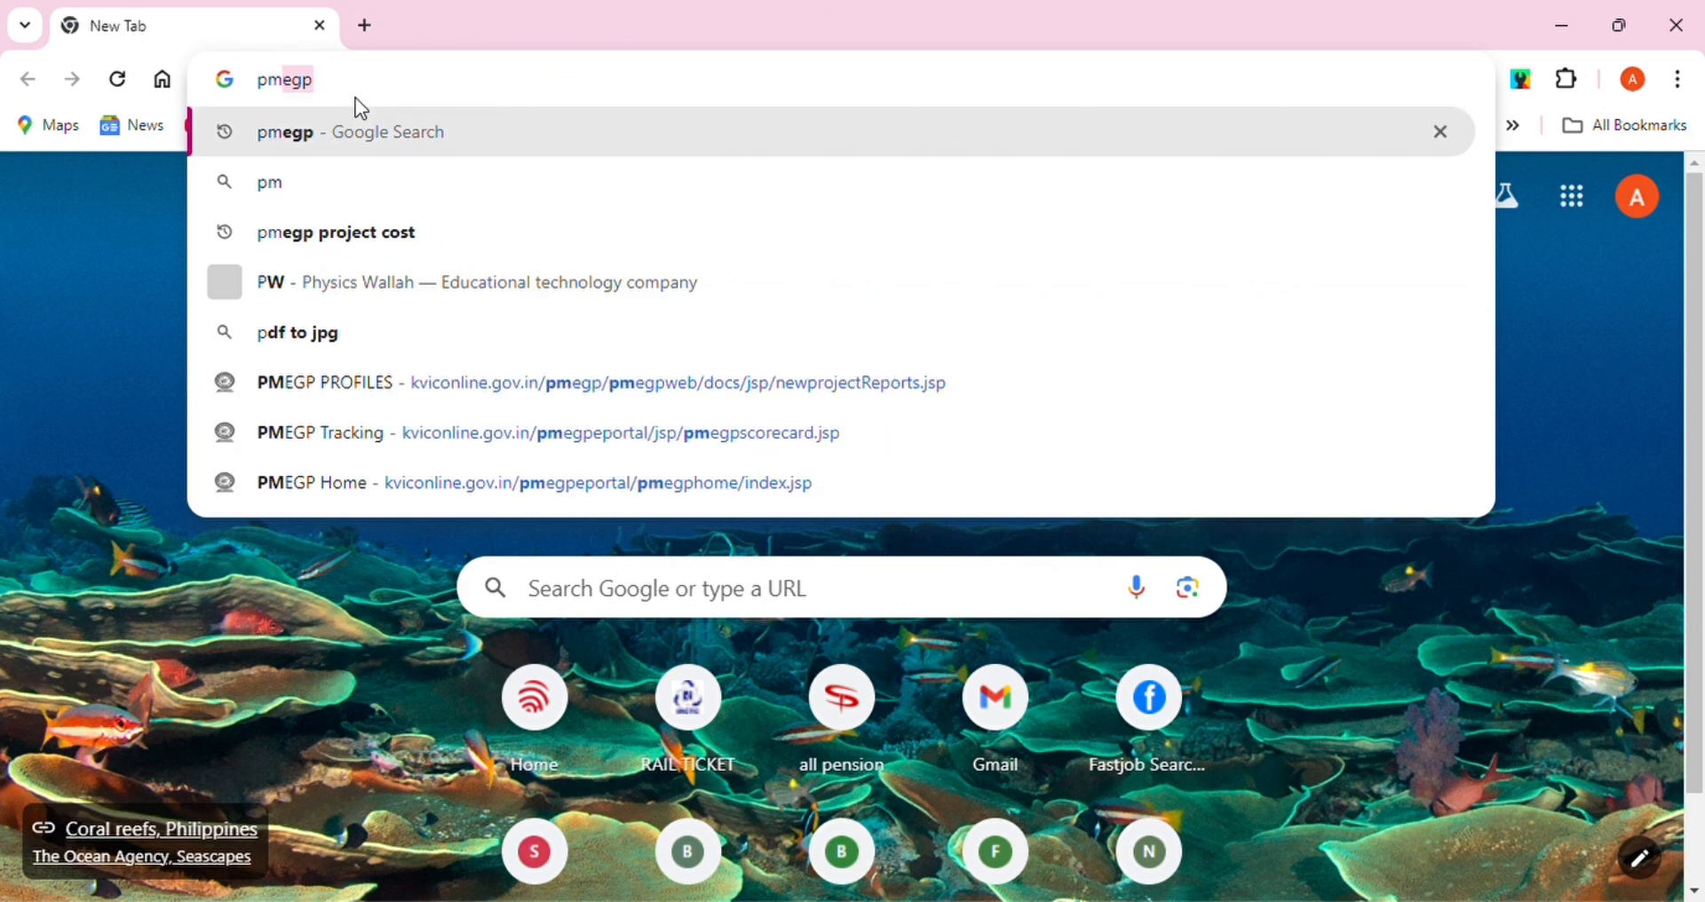
text(p)
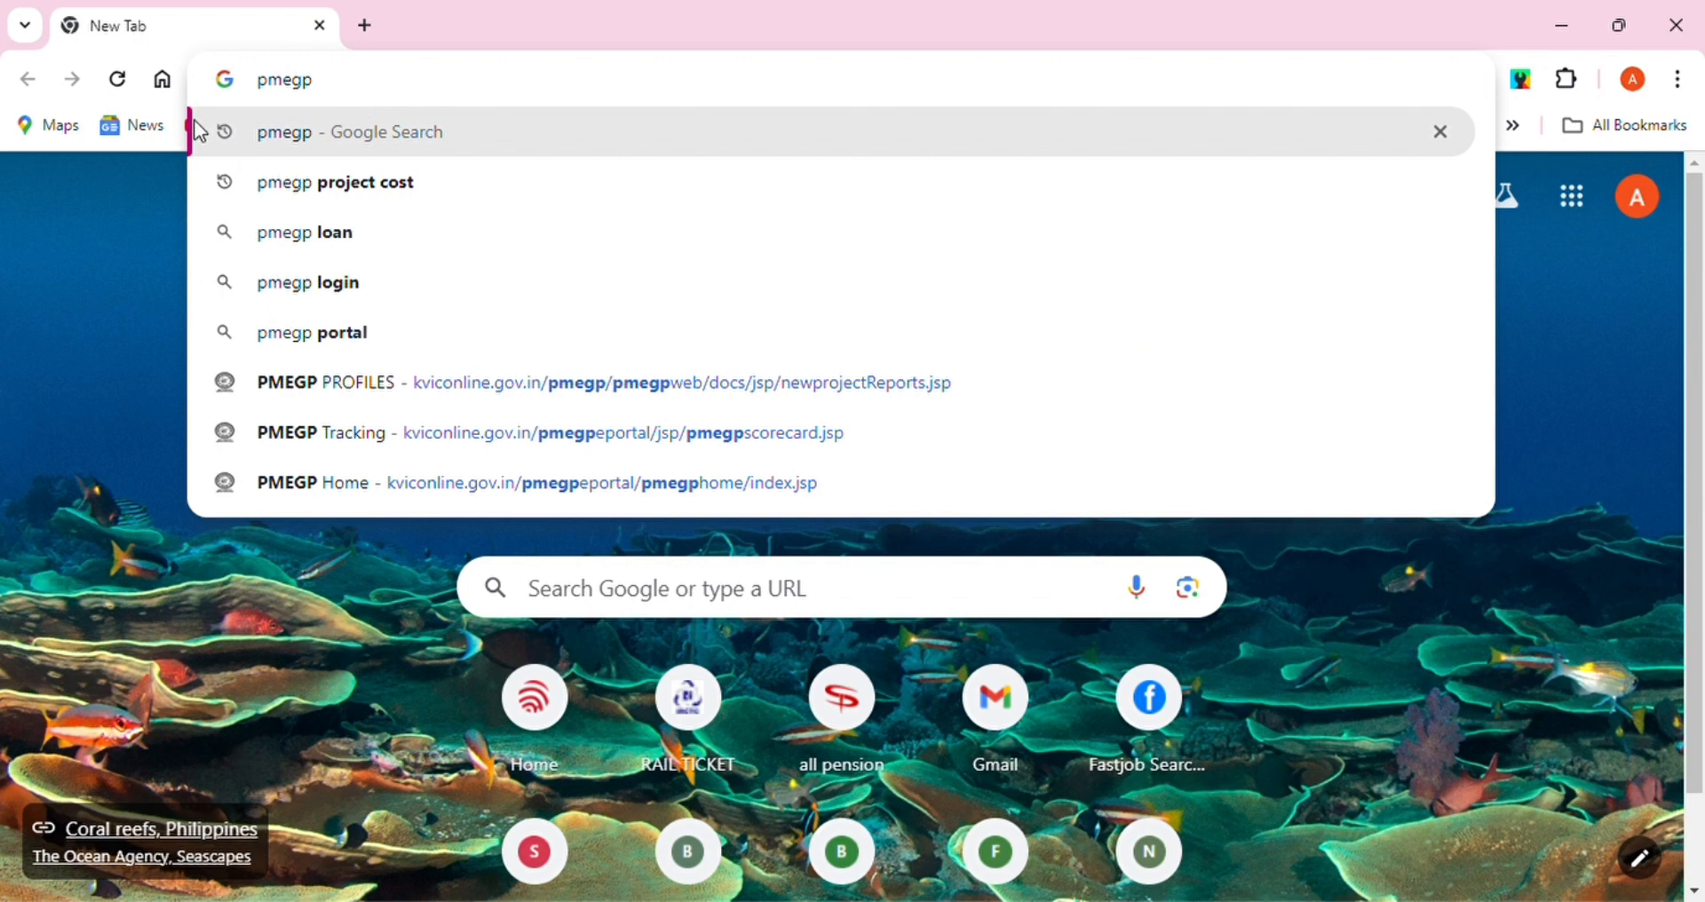
click(306, 138)
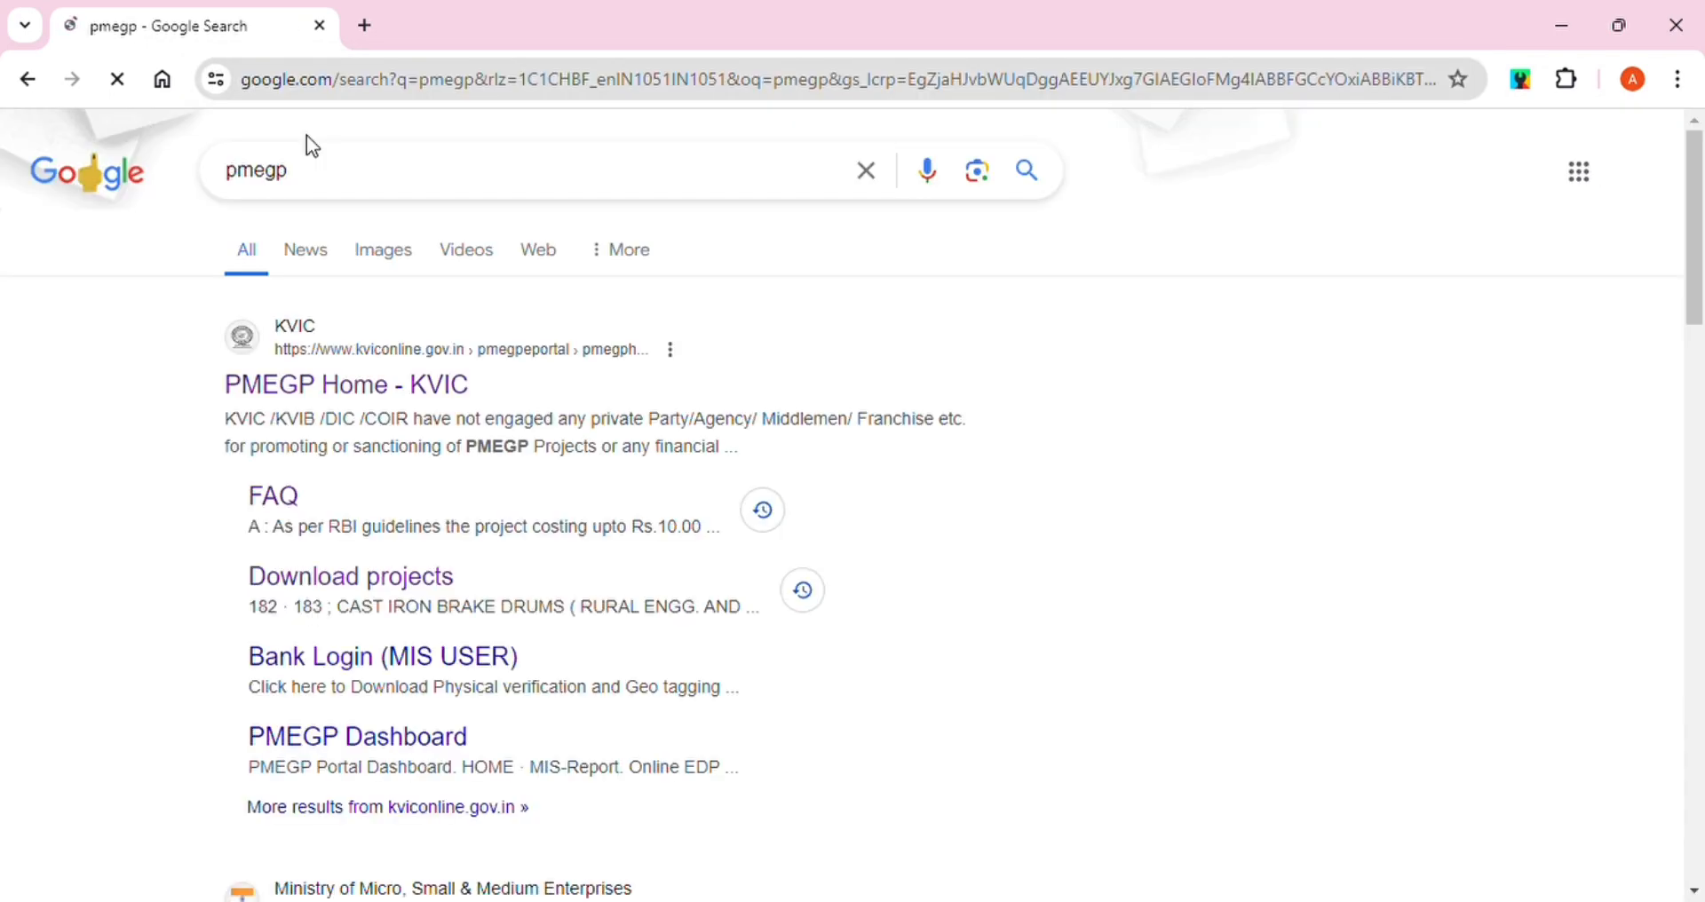
click(293, 401)
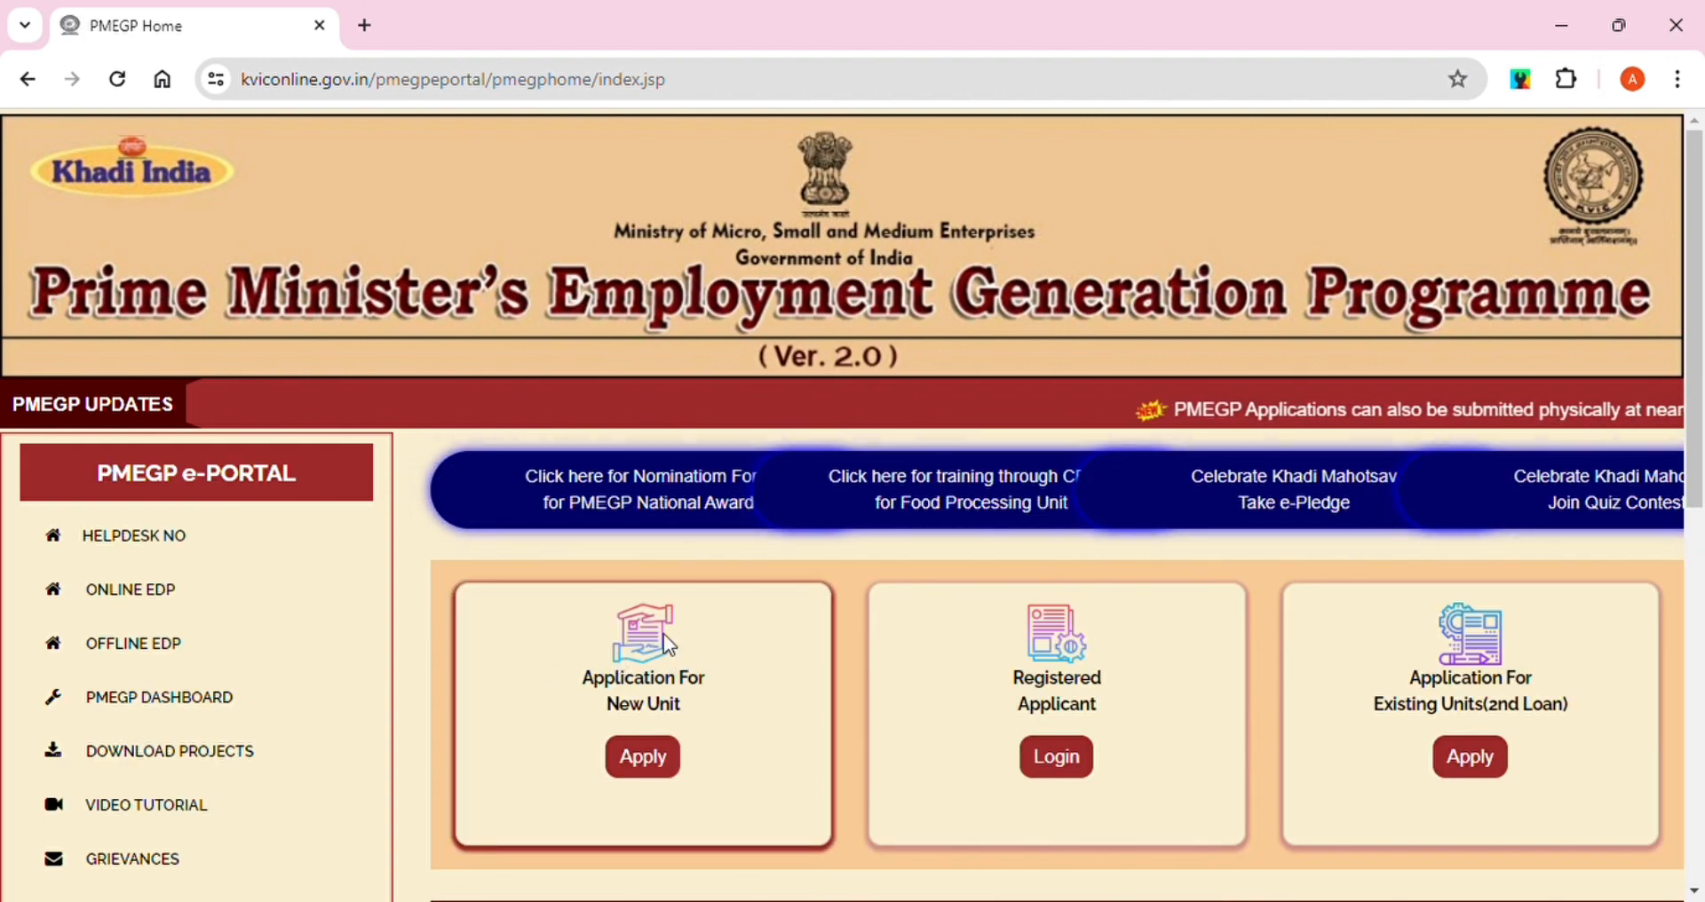
Start a new unit application and enter the applicant's Aadhaar number
click(646, 773)
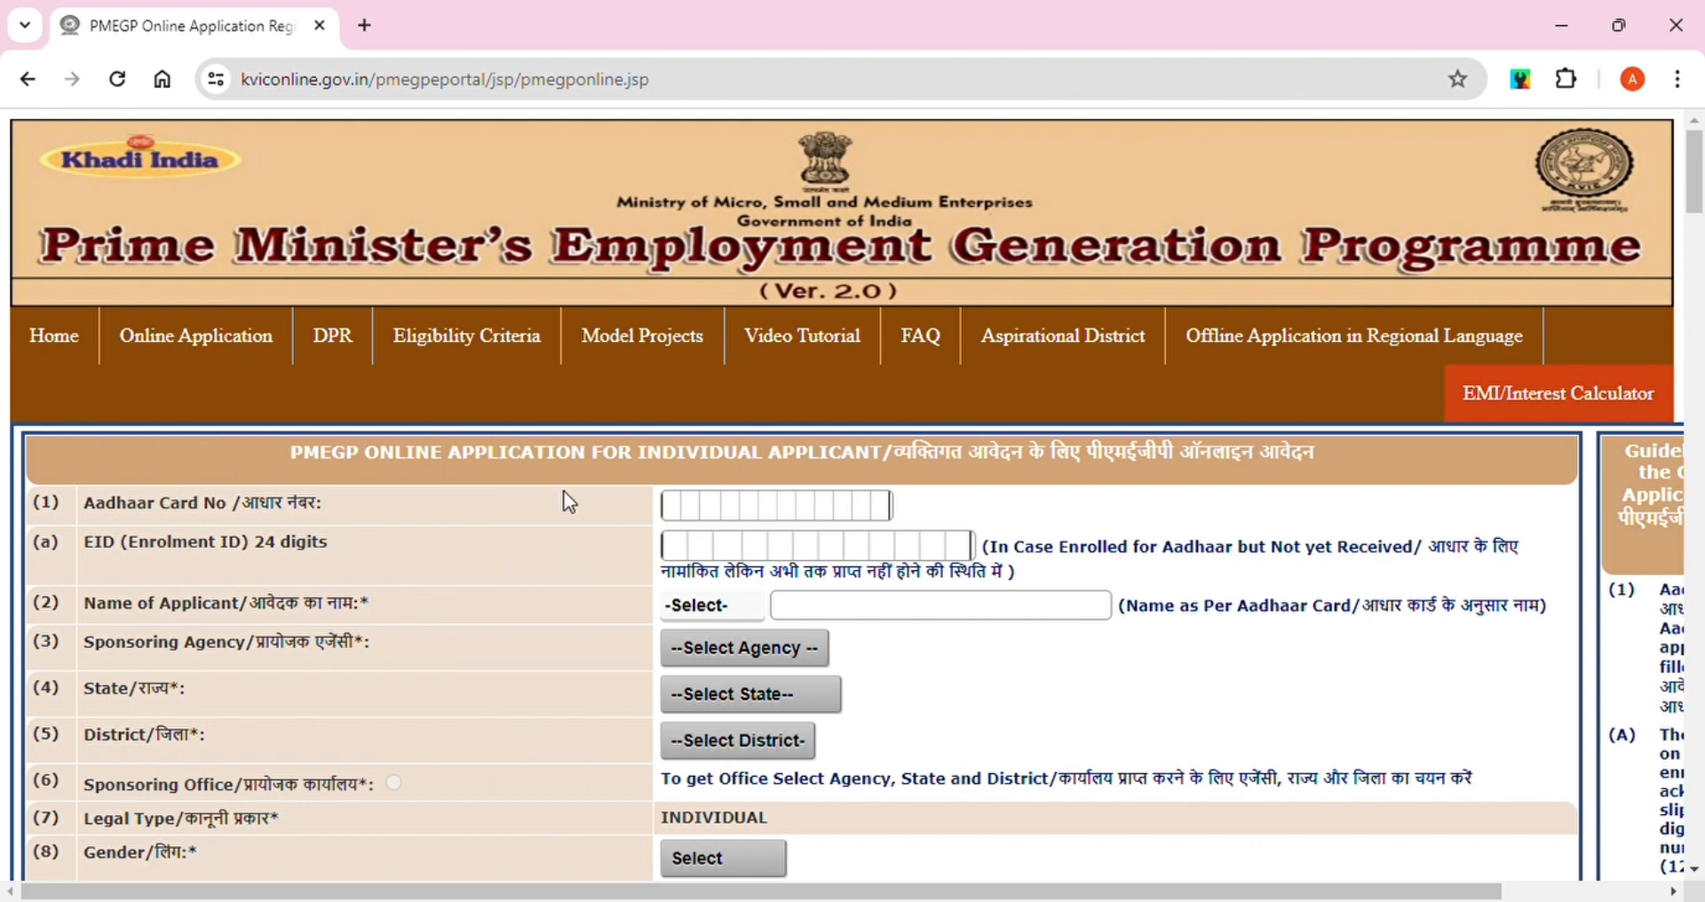
click(680, 513)
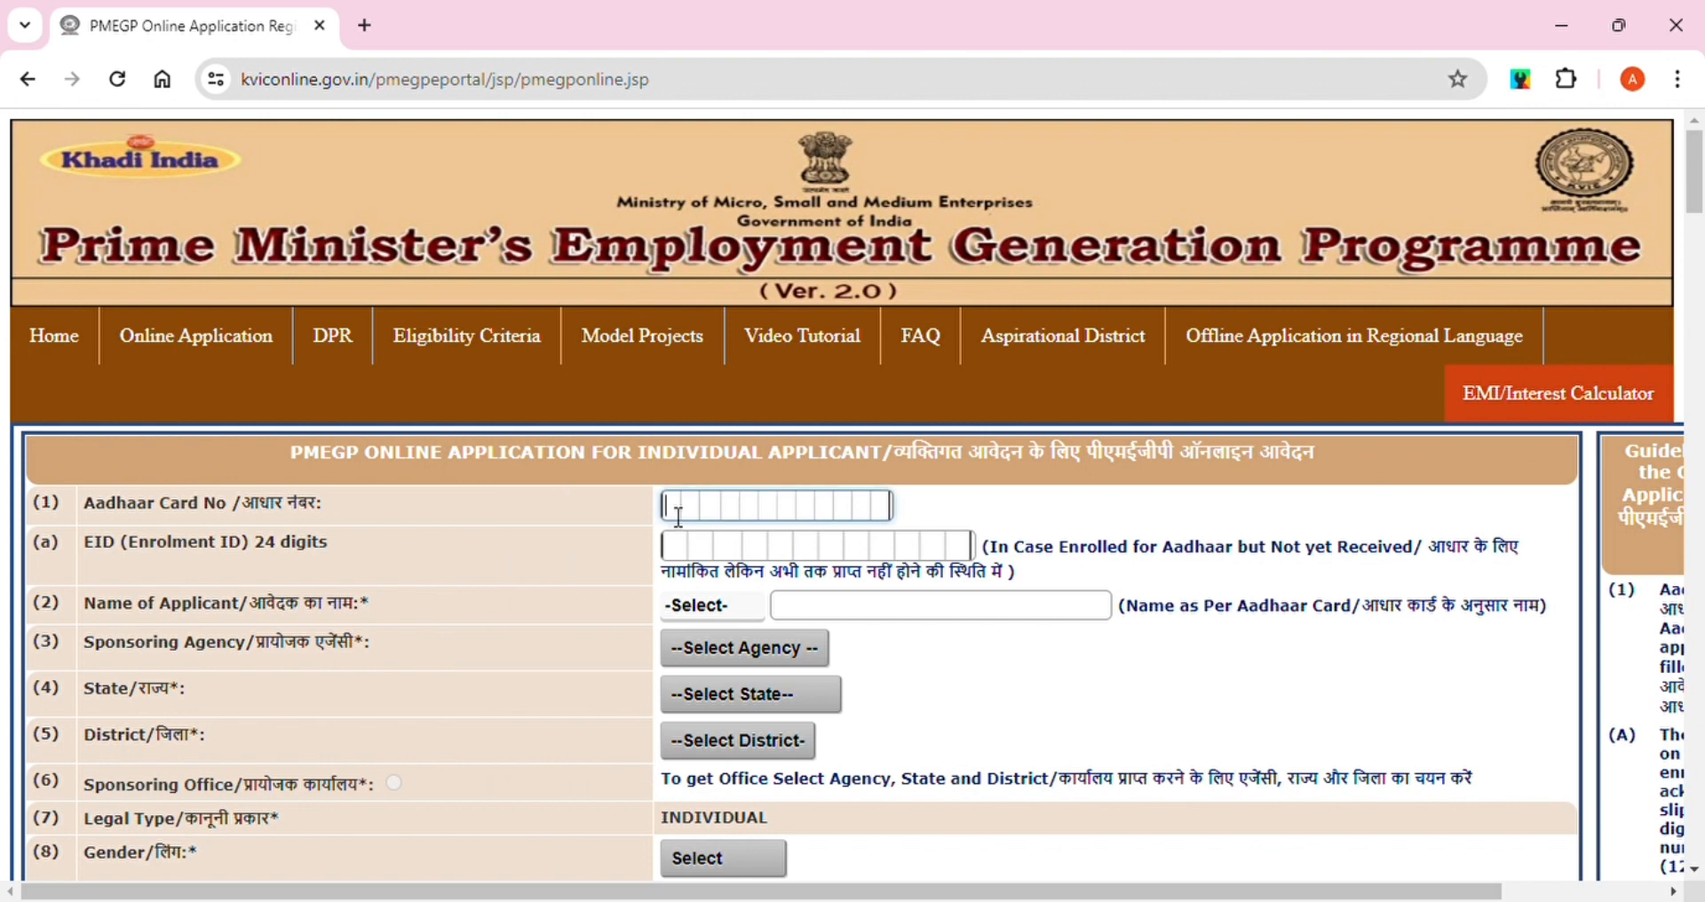
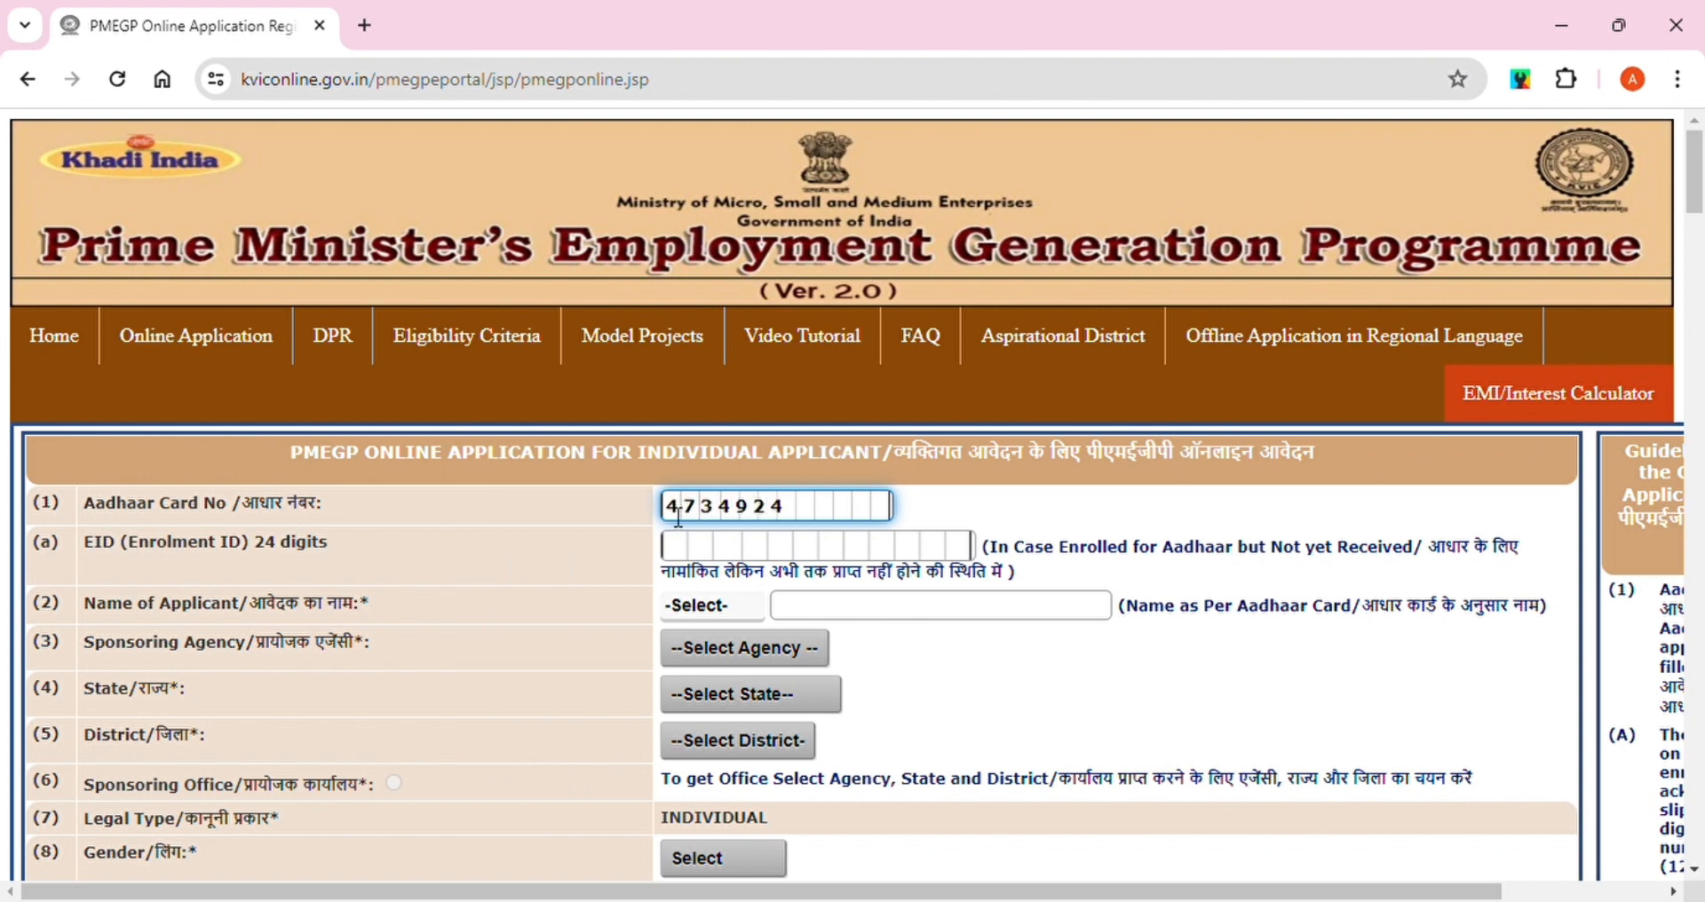
Set the title to Shri and enter the applicant's full name, fixing a typo
click(755, 611)
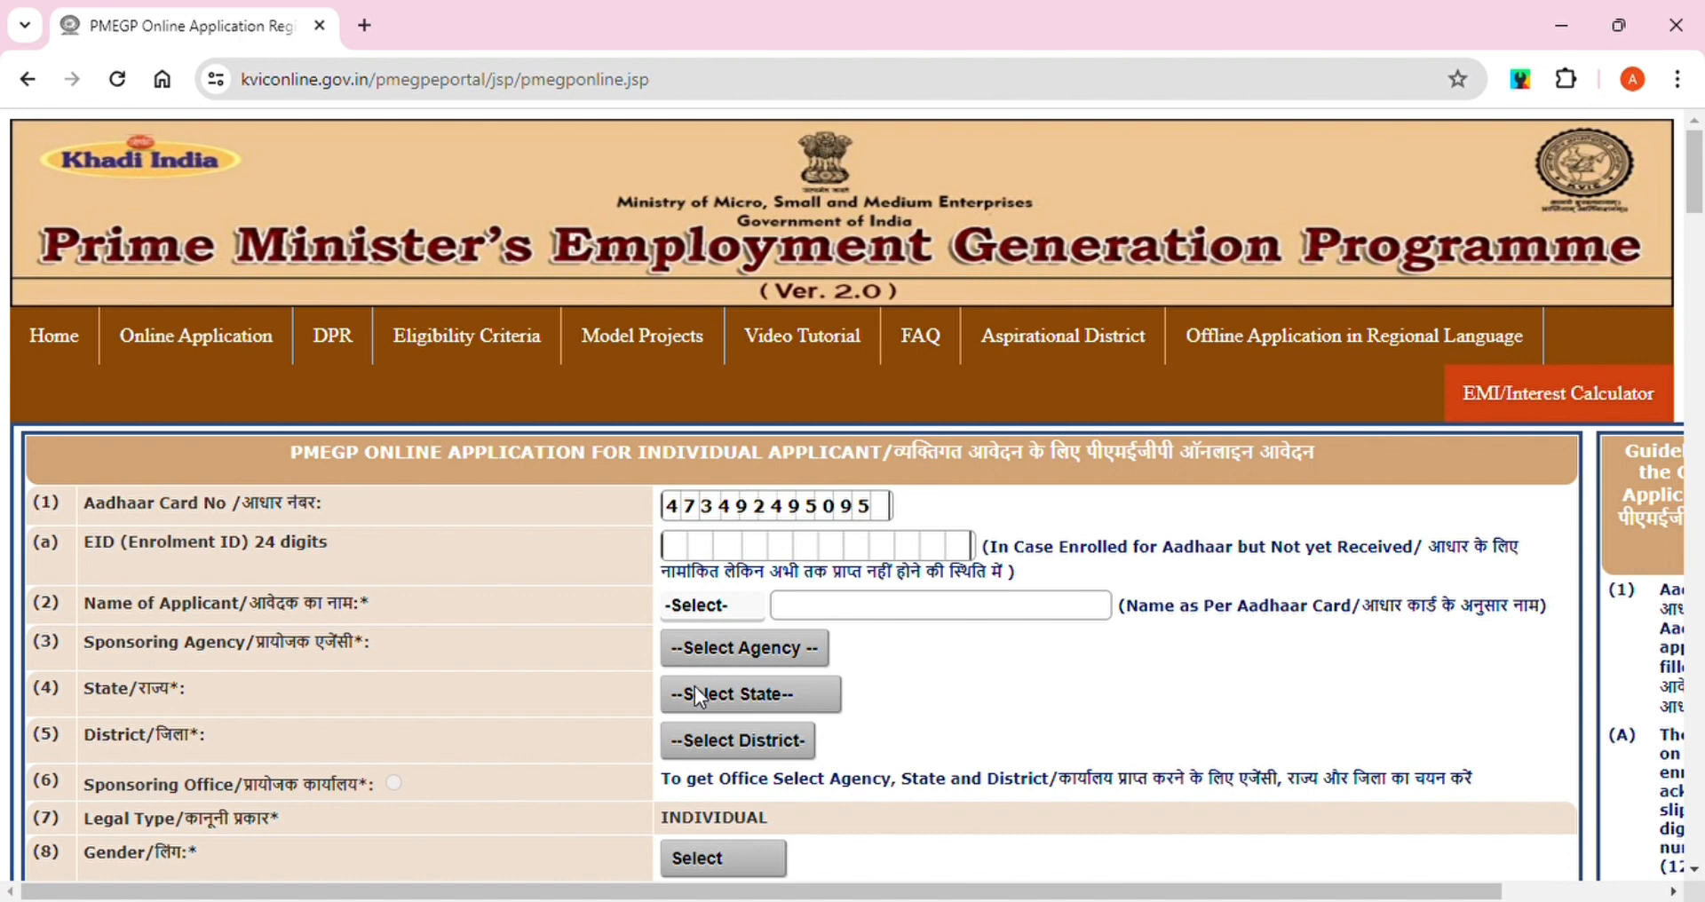
click(694, 659)
click(813, 615)
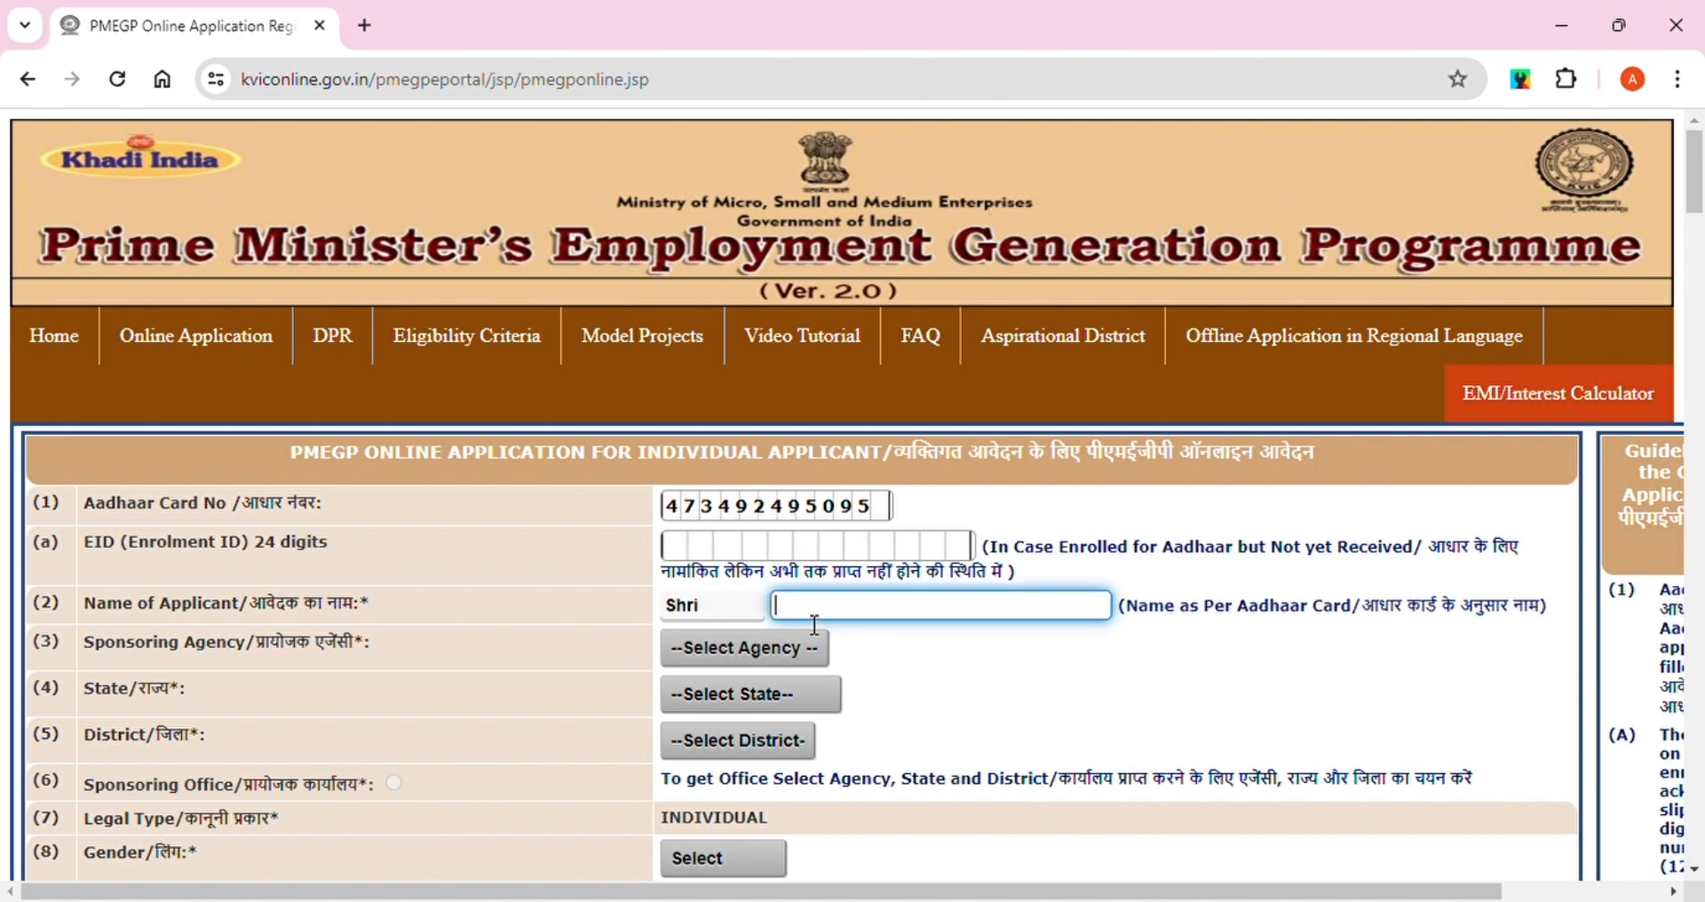
click(885, 618)
key(BackSpace)
Choose DIC as the agency, Bihar as the state and Bhojpur as the district
click(750, 651)
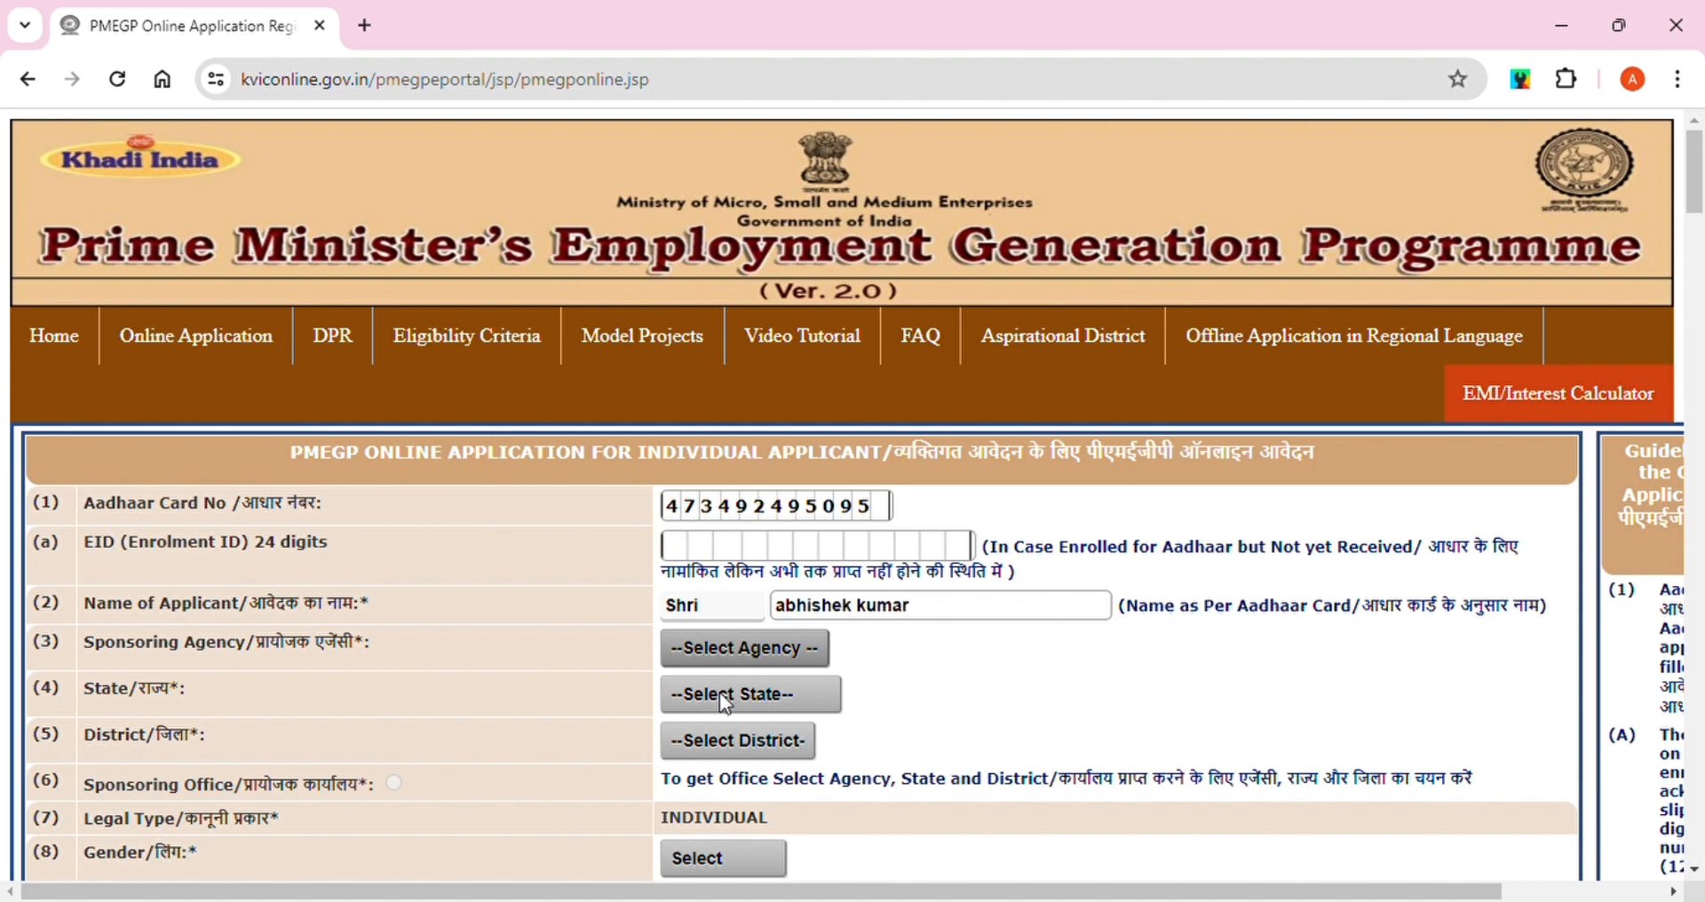
click(682, 737)
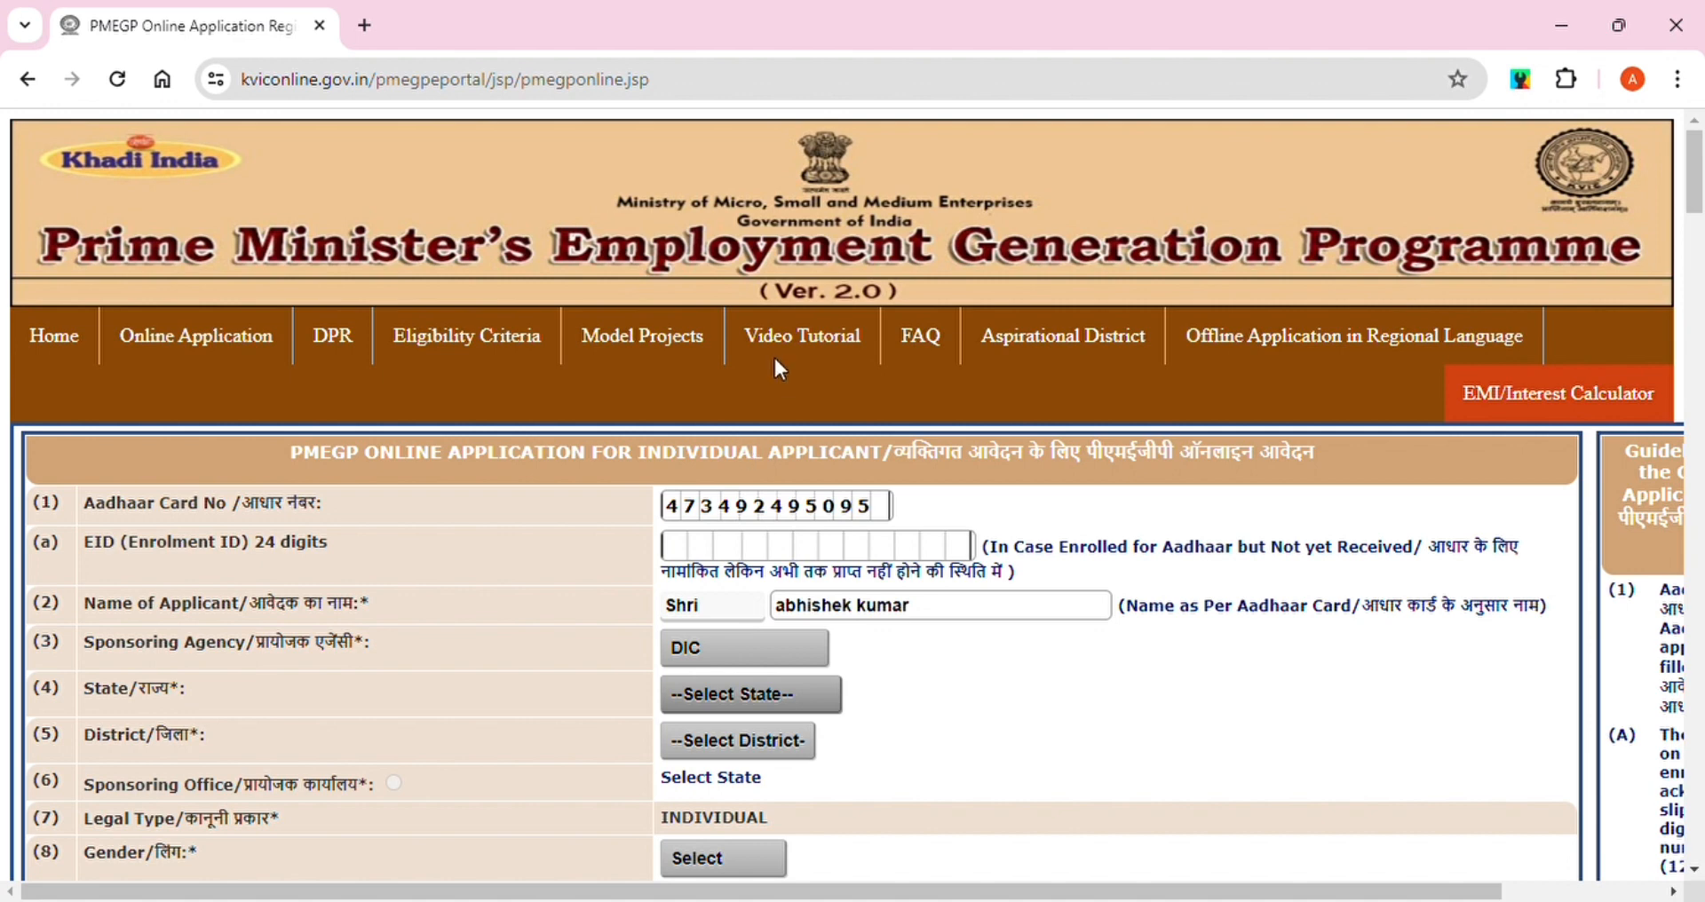
click(710, 302)
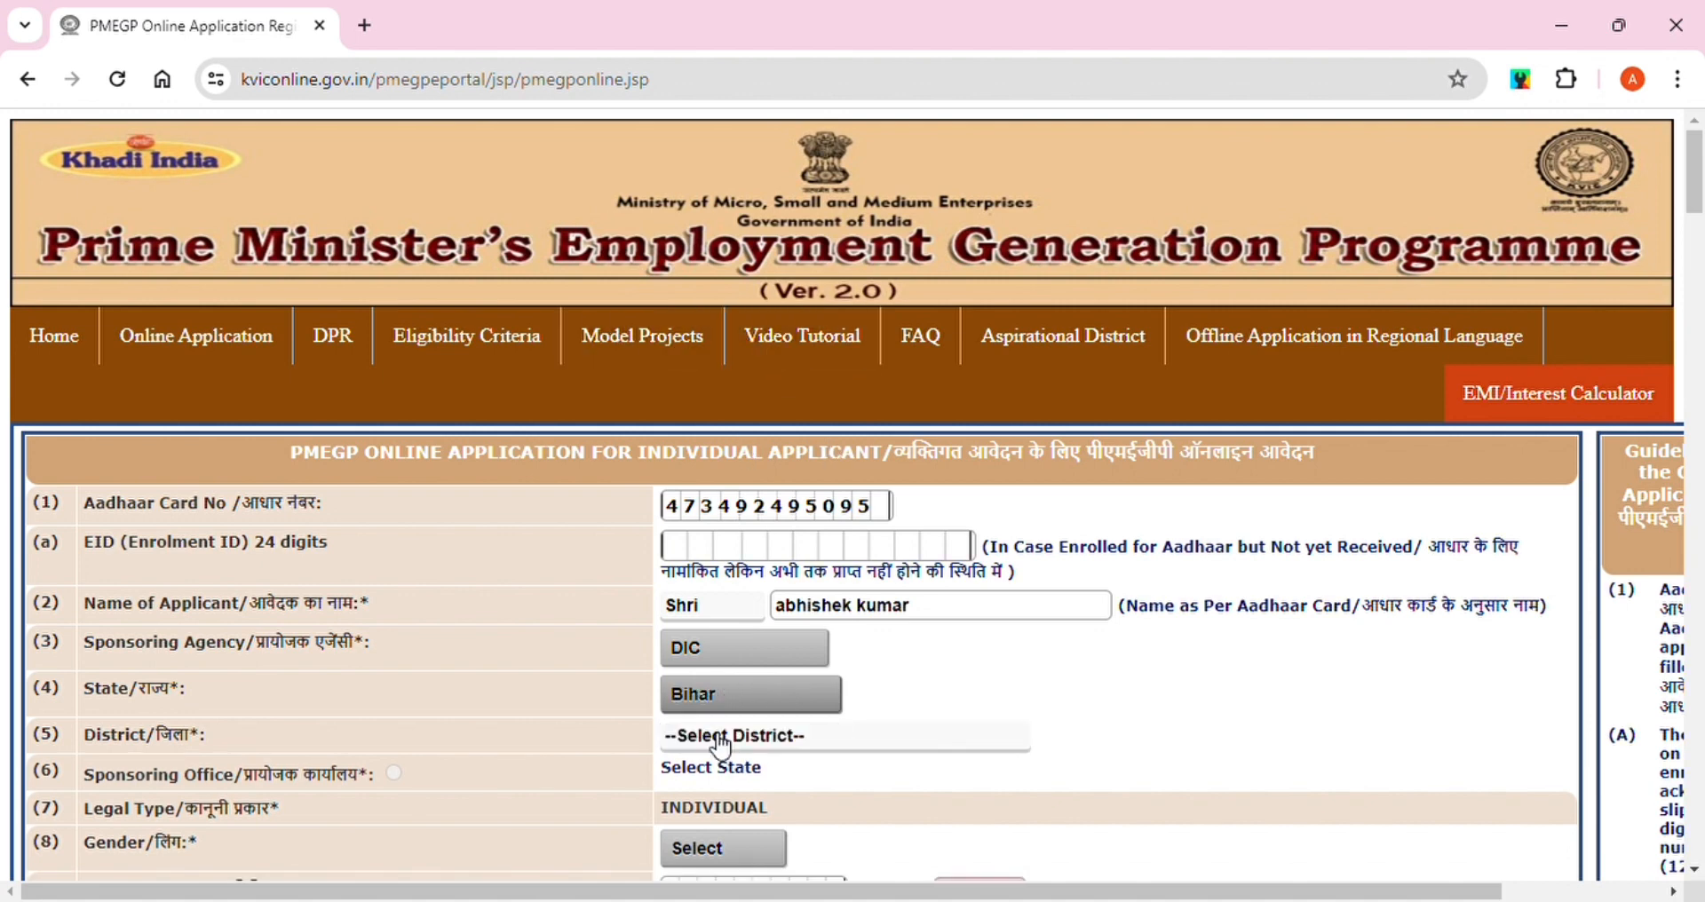
click(698, 453)
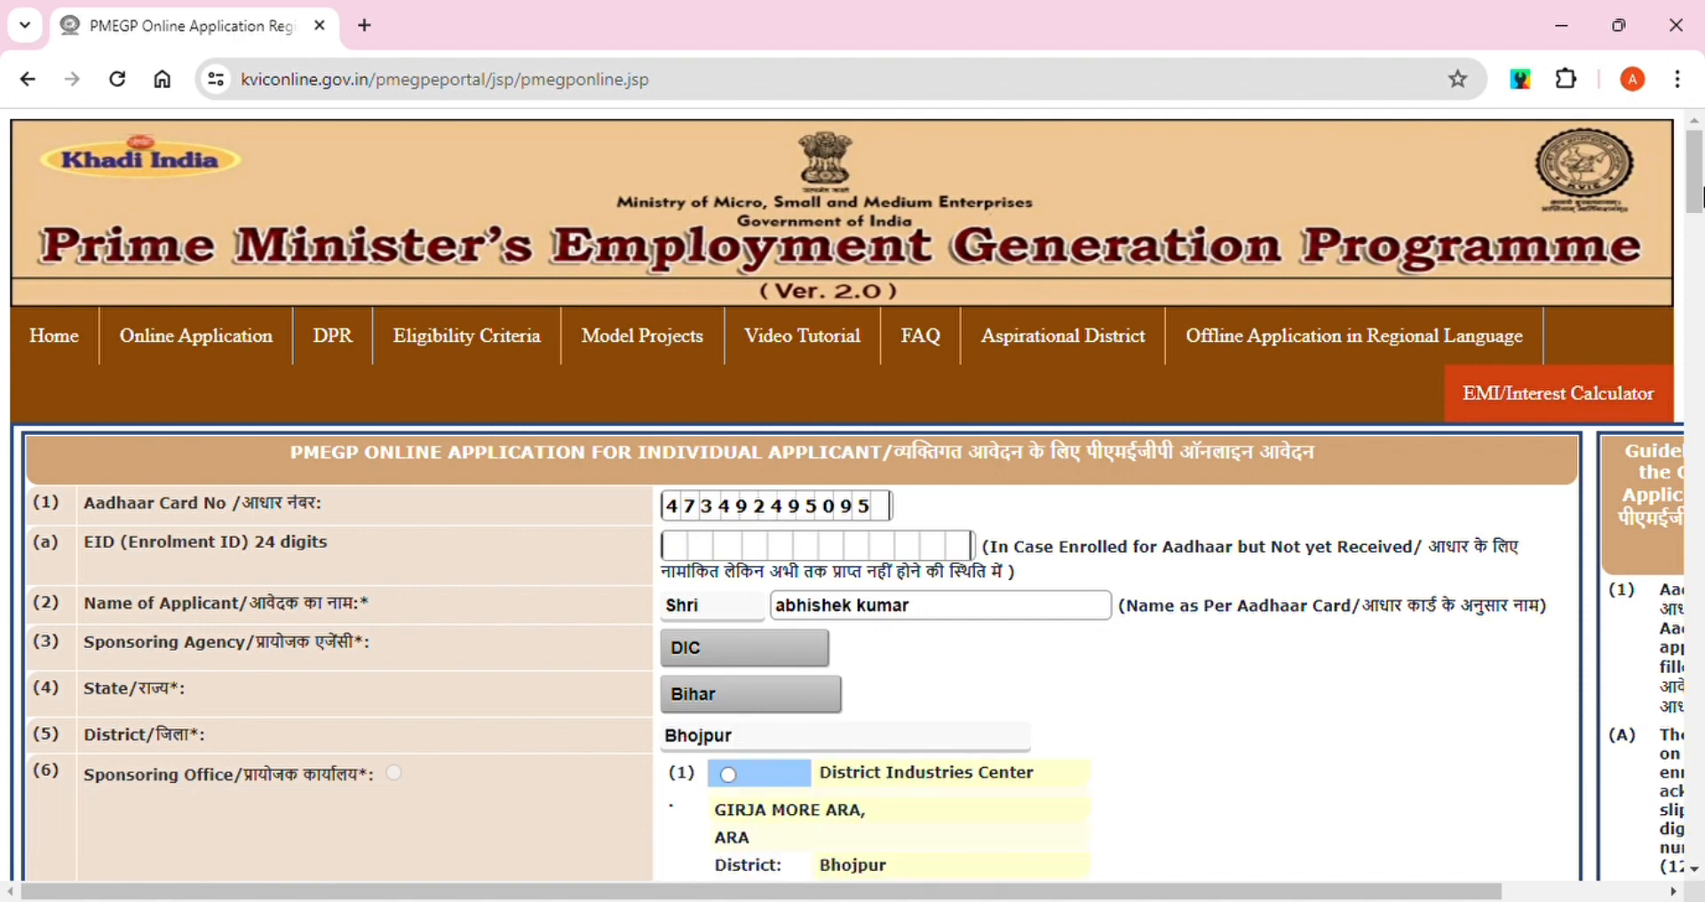
Choose District Industries Center, enter the birth date, Other Backward Caste category and Graduate qualification
scroll(1372, 315, down, 2)
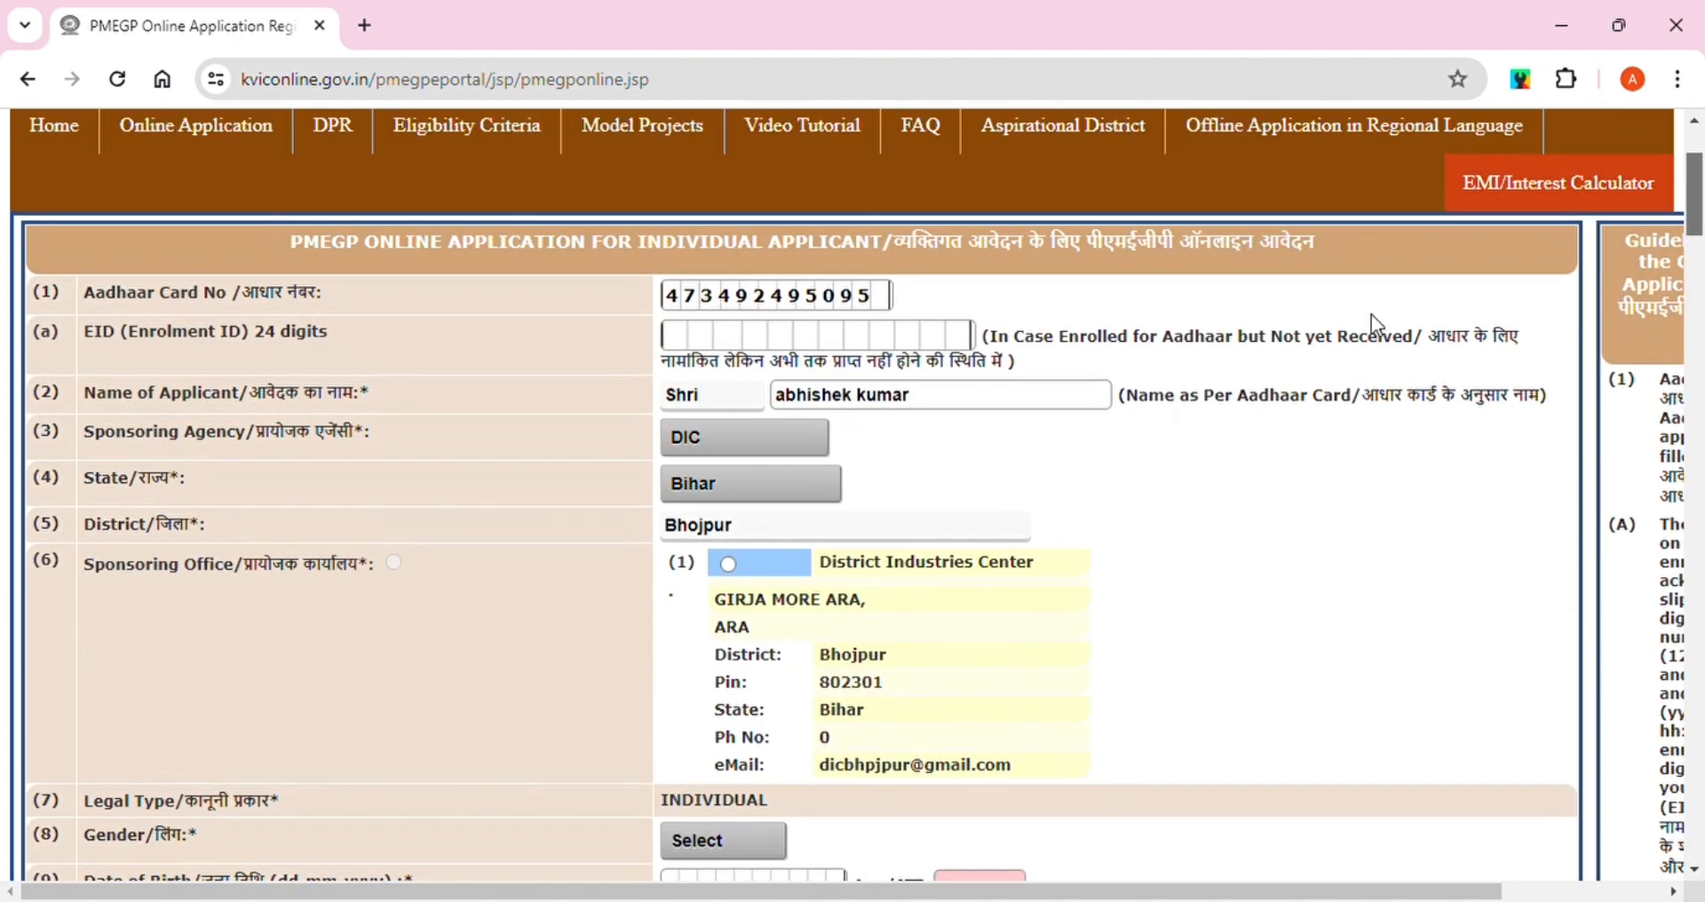
click(728, 564)
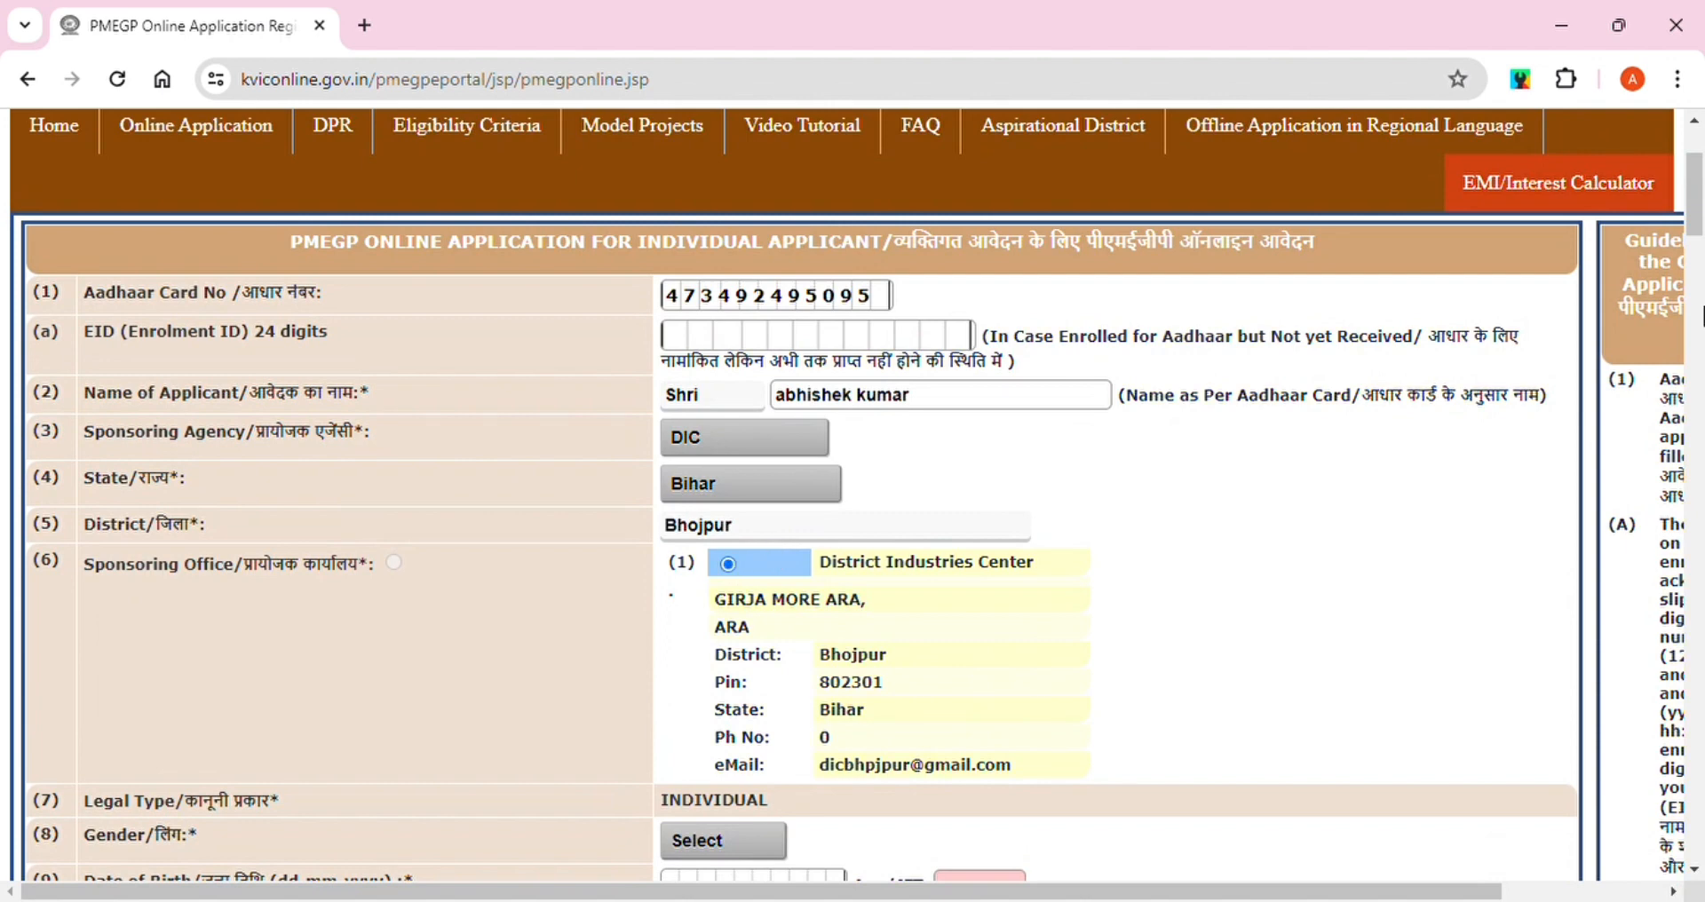
drag(1699, 210, 1701, 255)
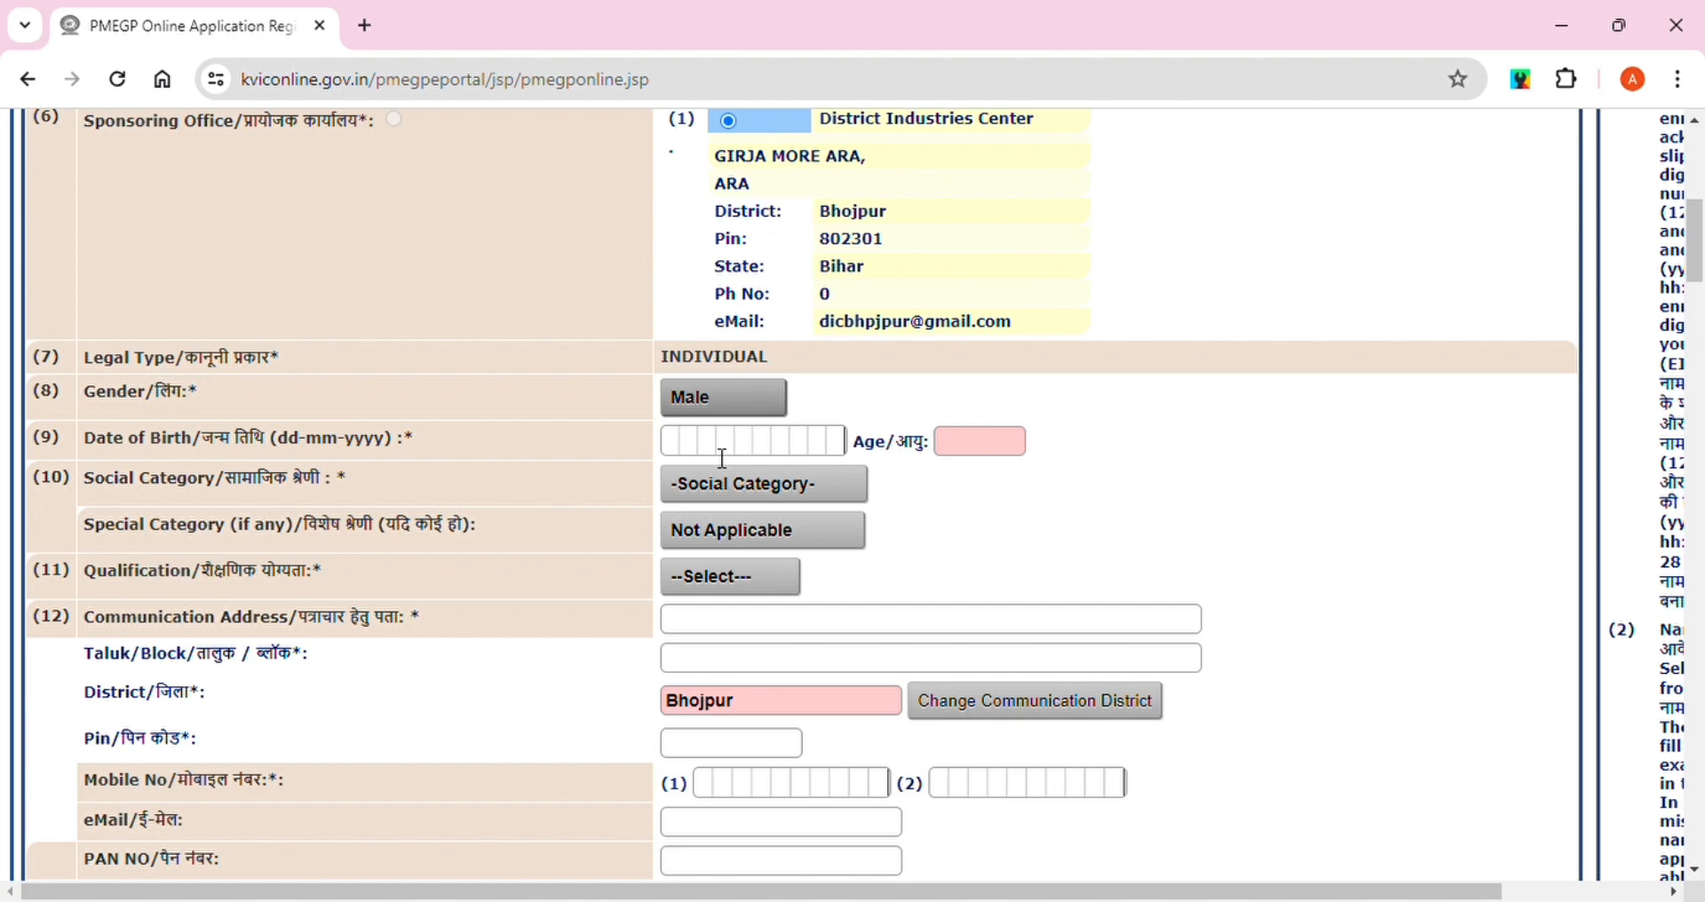
click(684, 453)
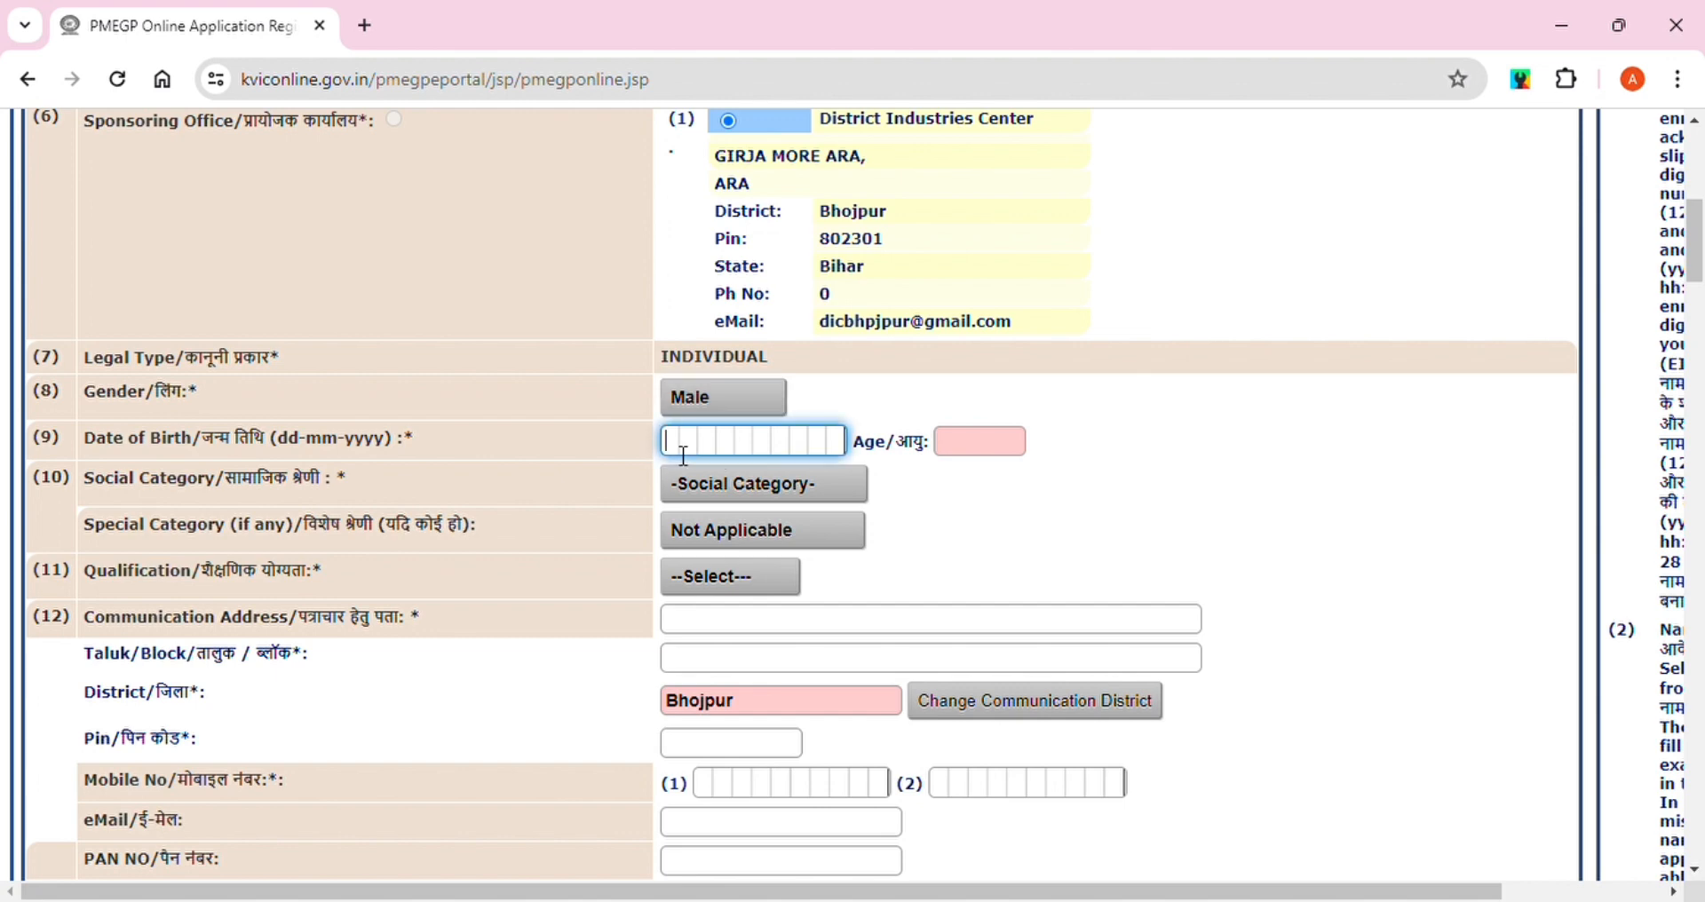
click(781, 497)
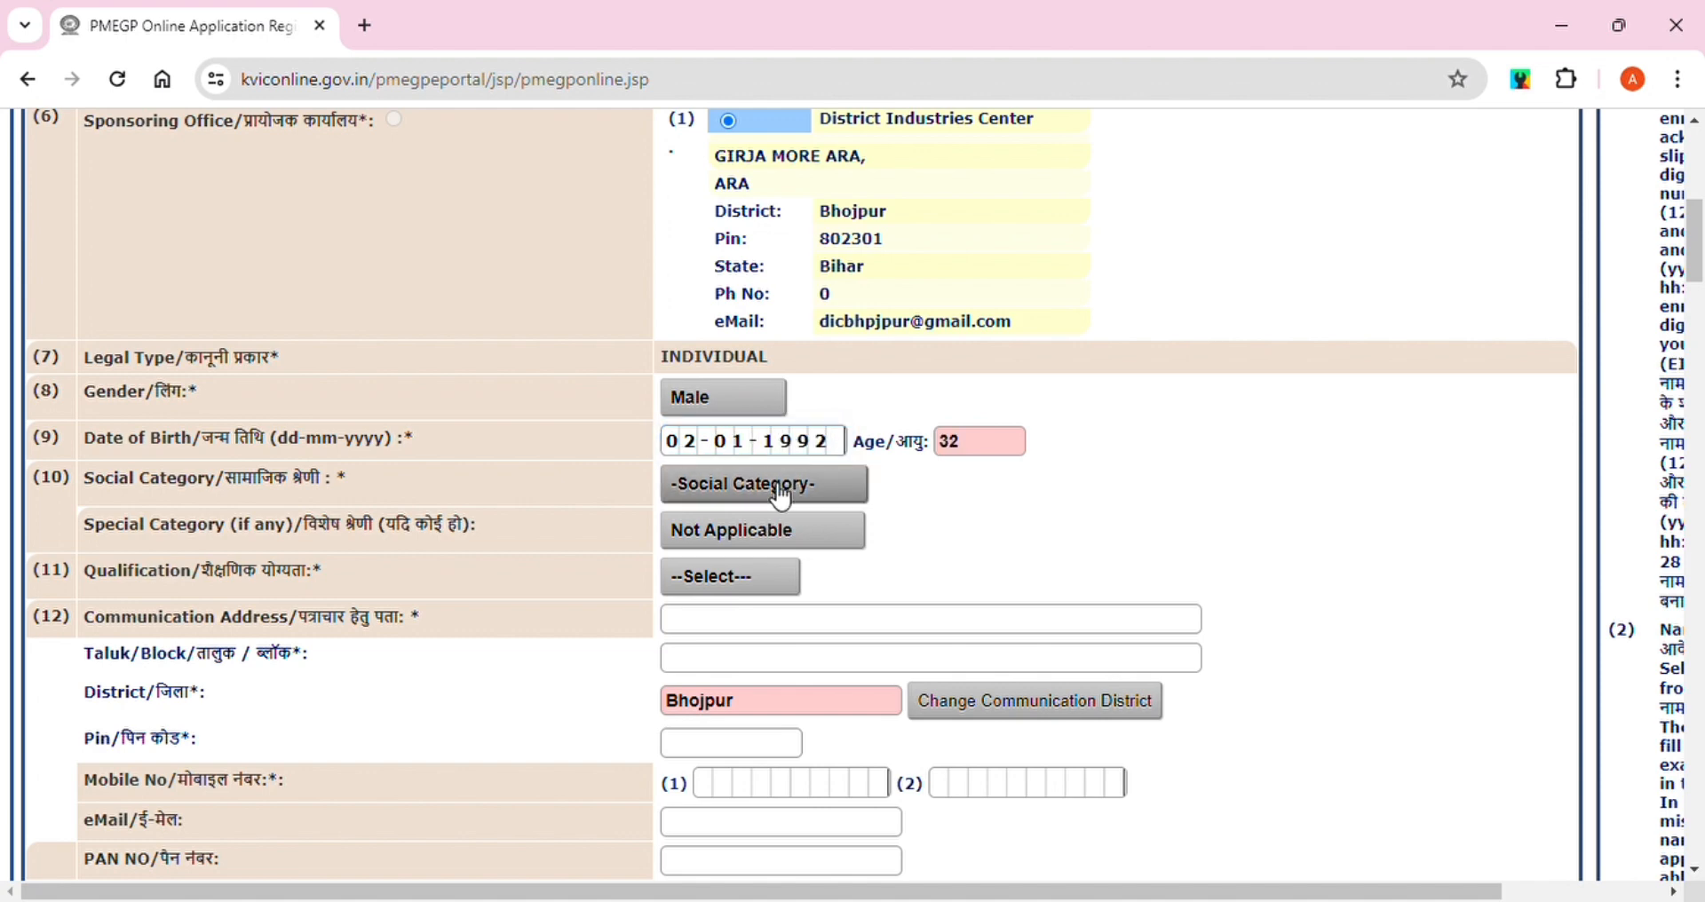
click(732, 560)
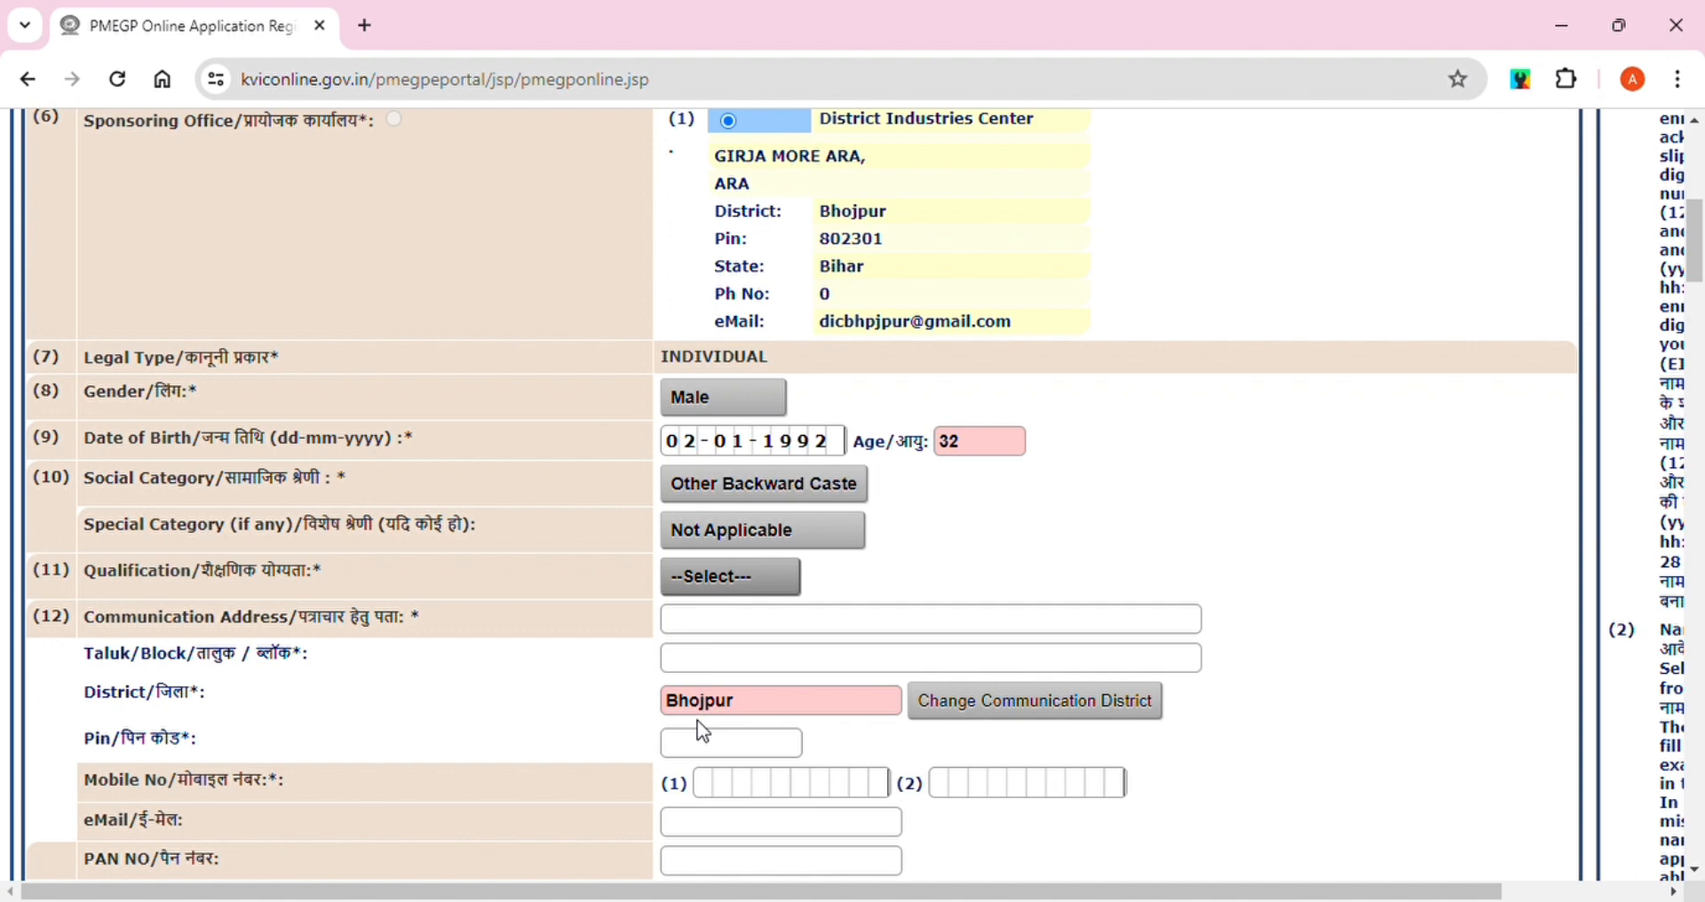
click(701, 730)
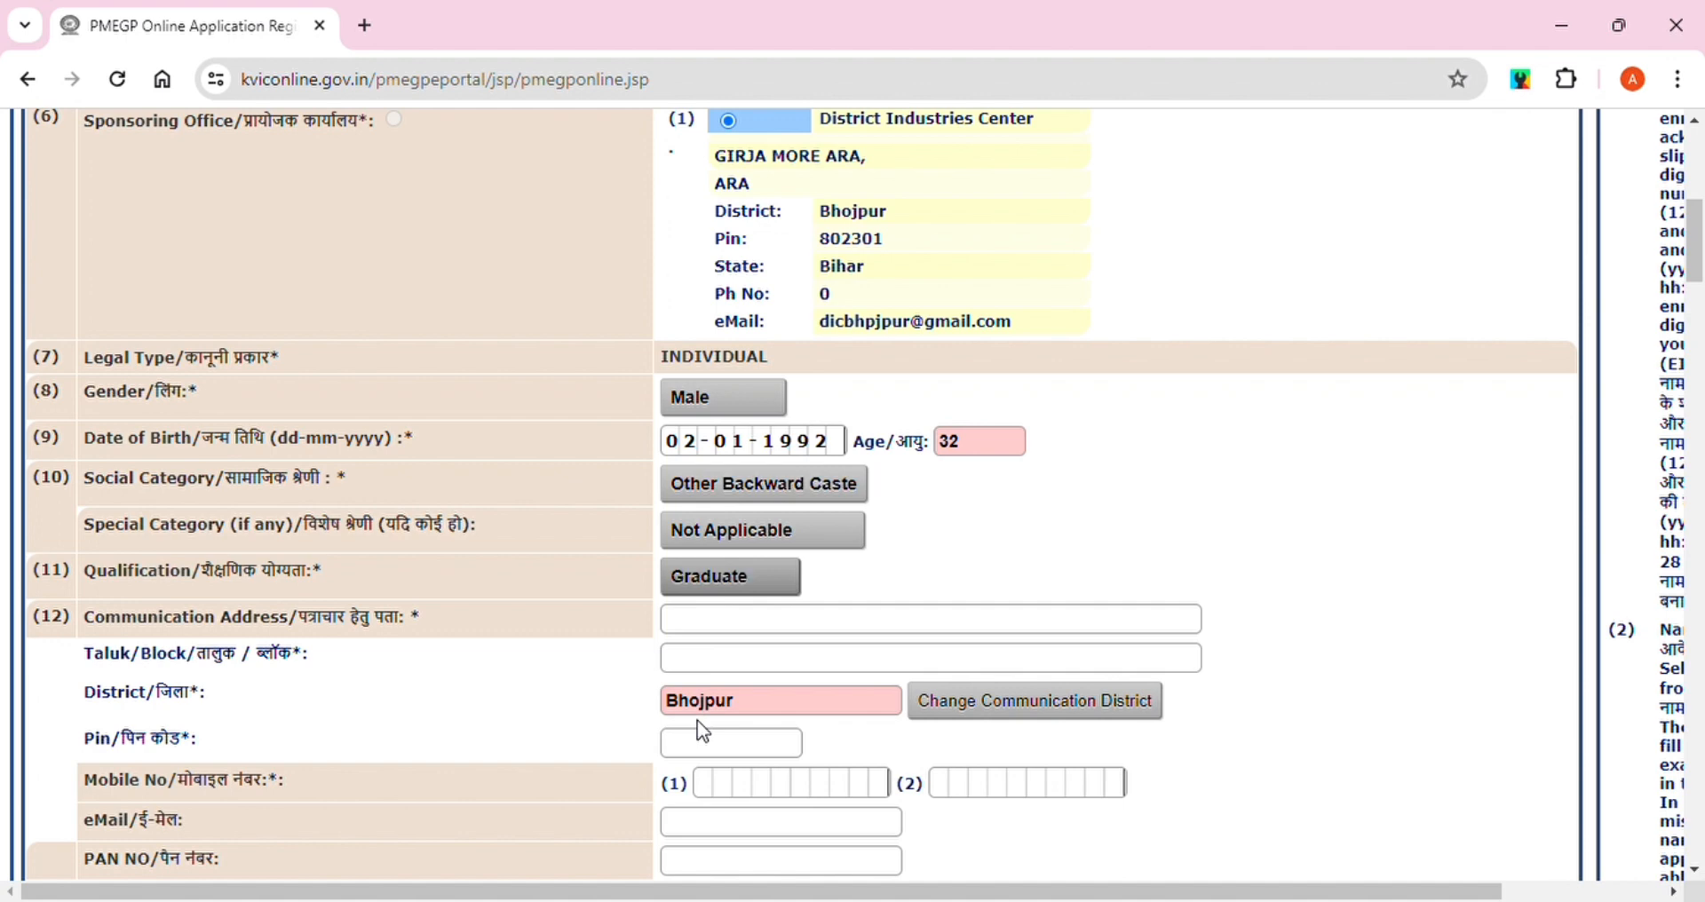
Fill in the applicant's communication address, taluk/block and PIN code
click(736, 629)
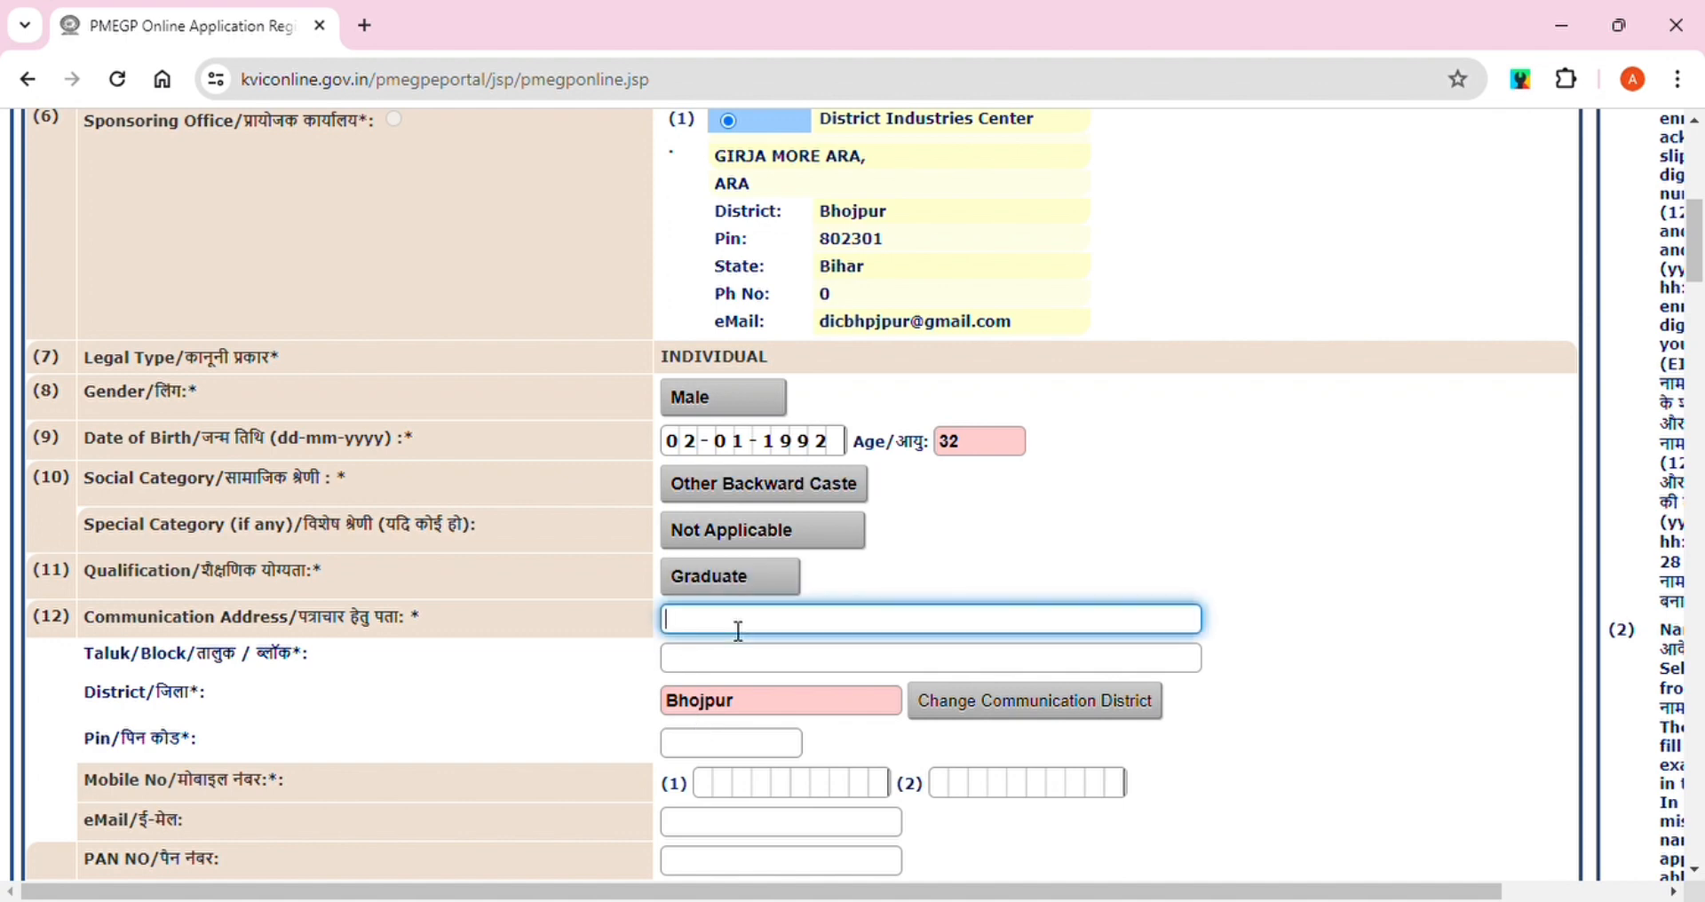
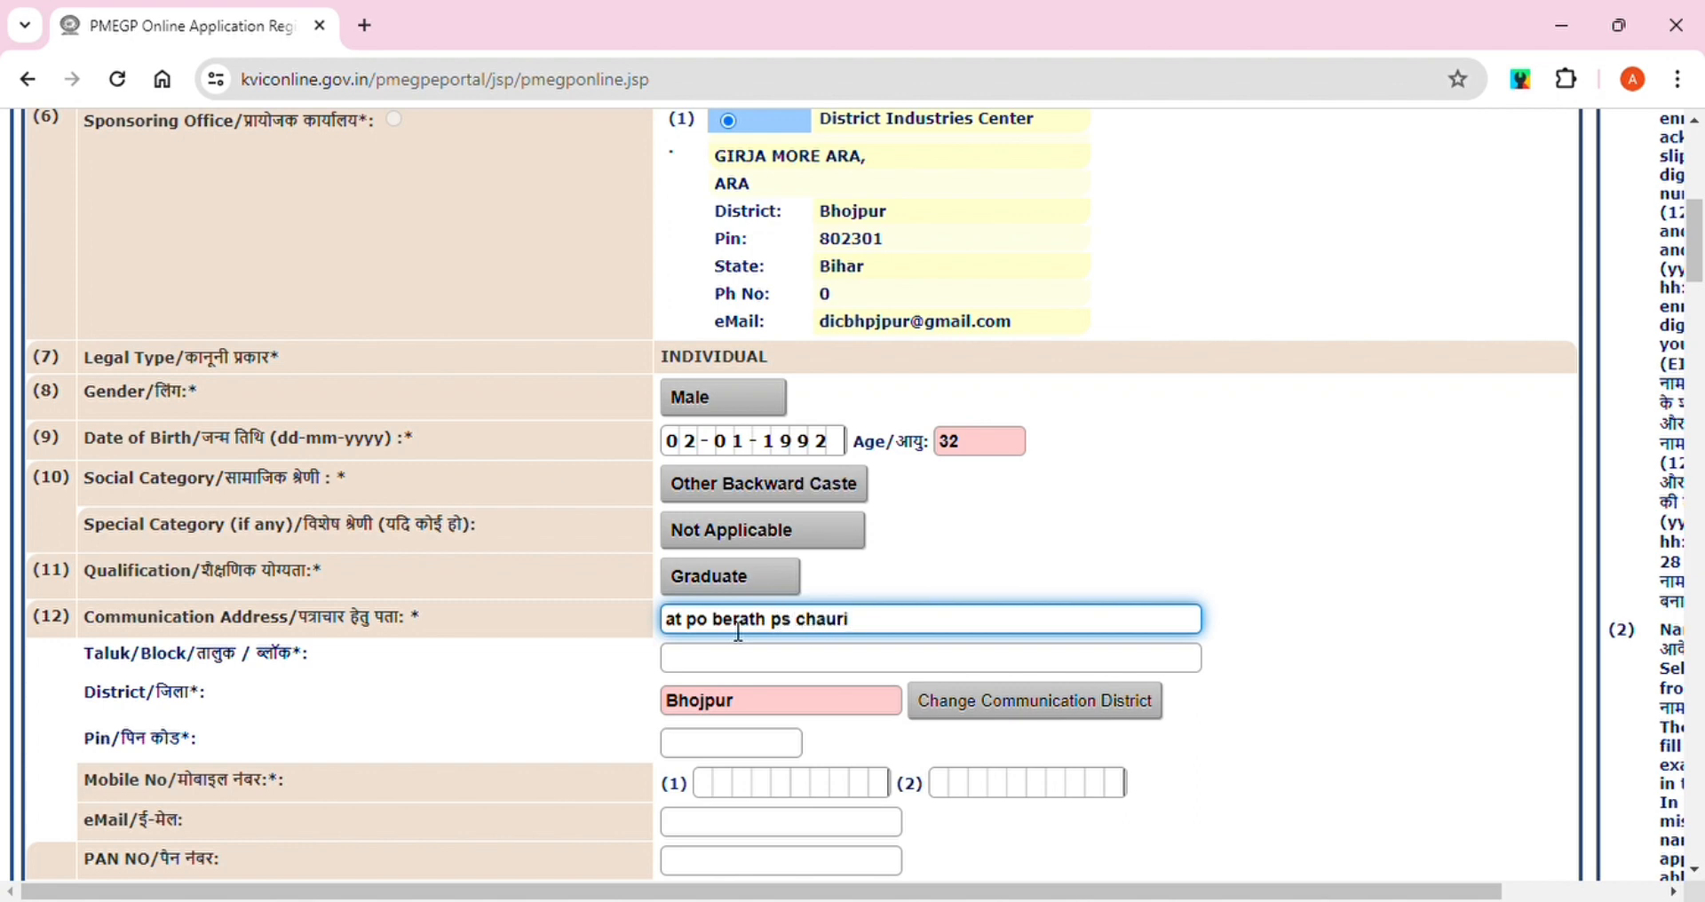
click(743, 668)
text(b)
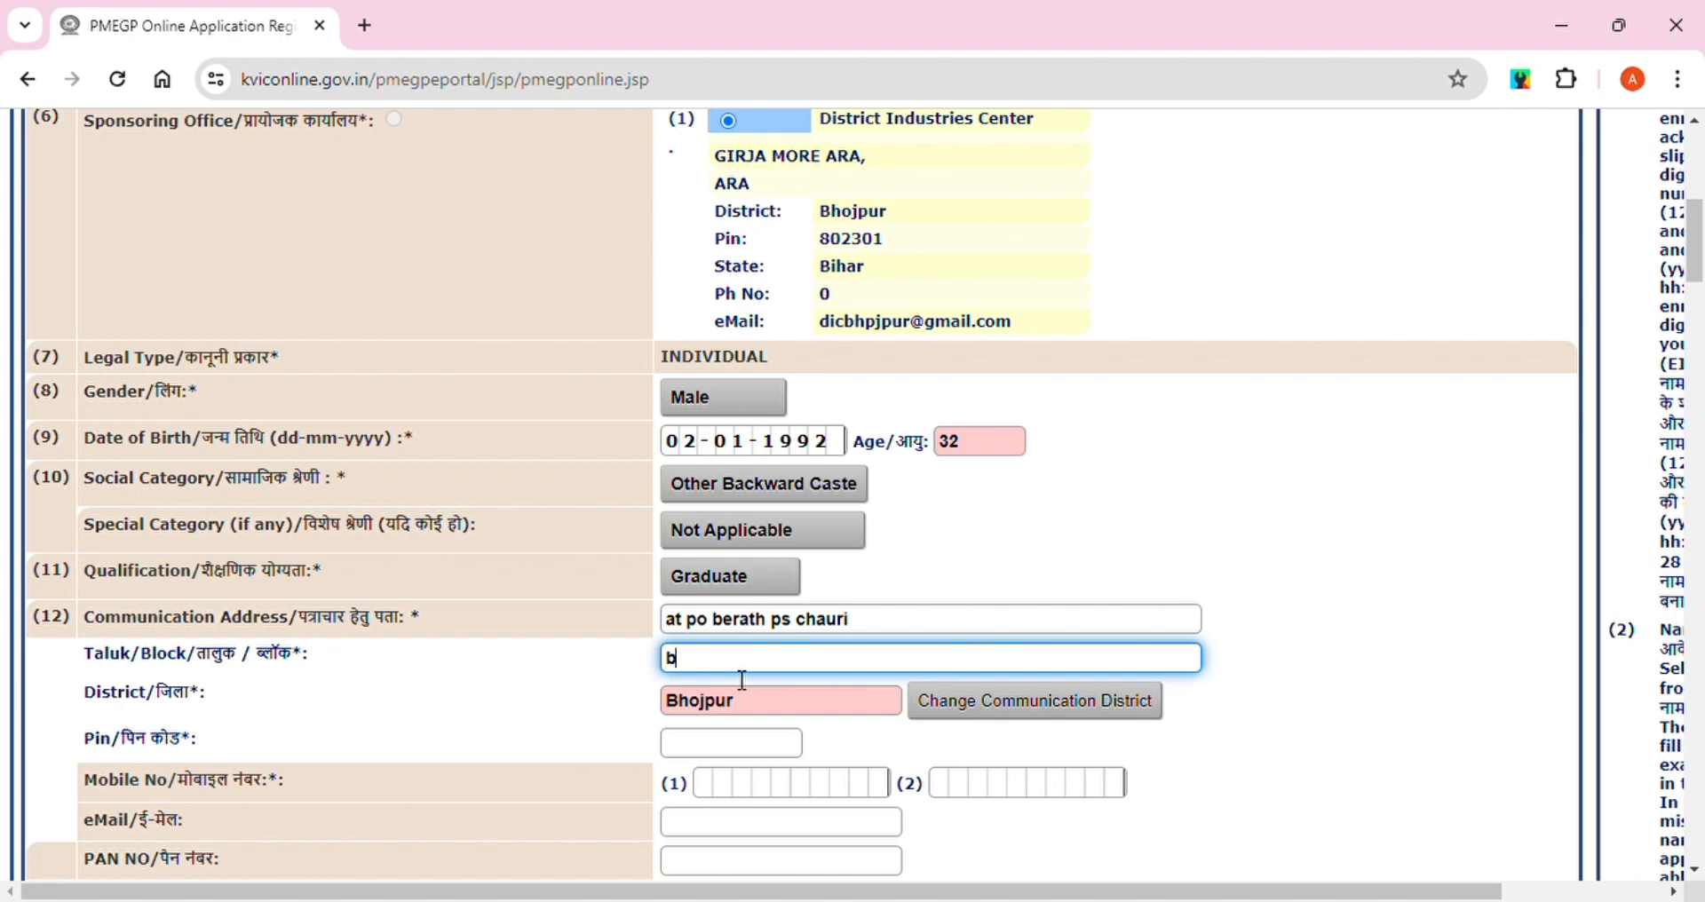
key(BackSpace)
text(agiaon)
click(731, 751)
text(80)
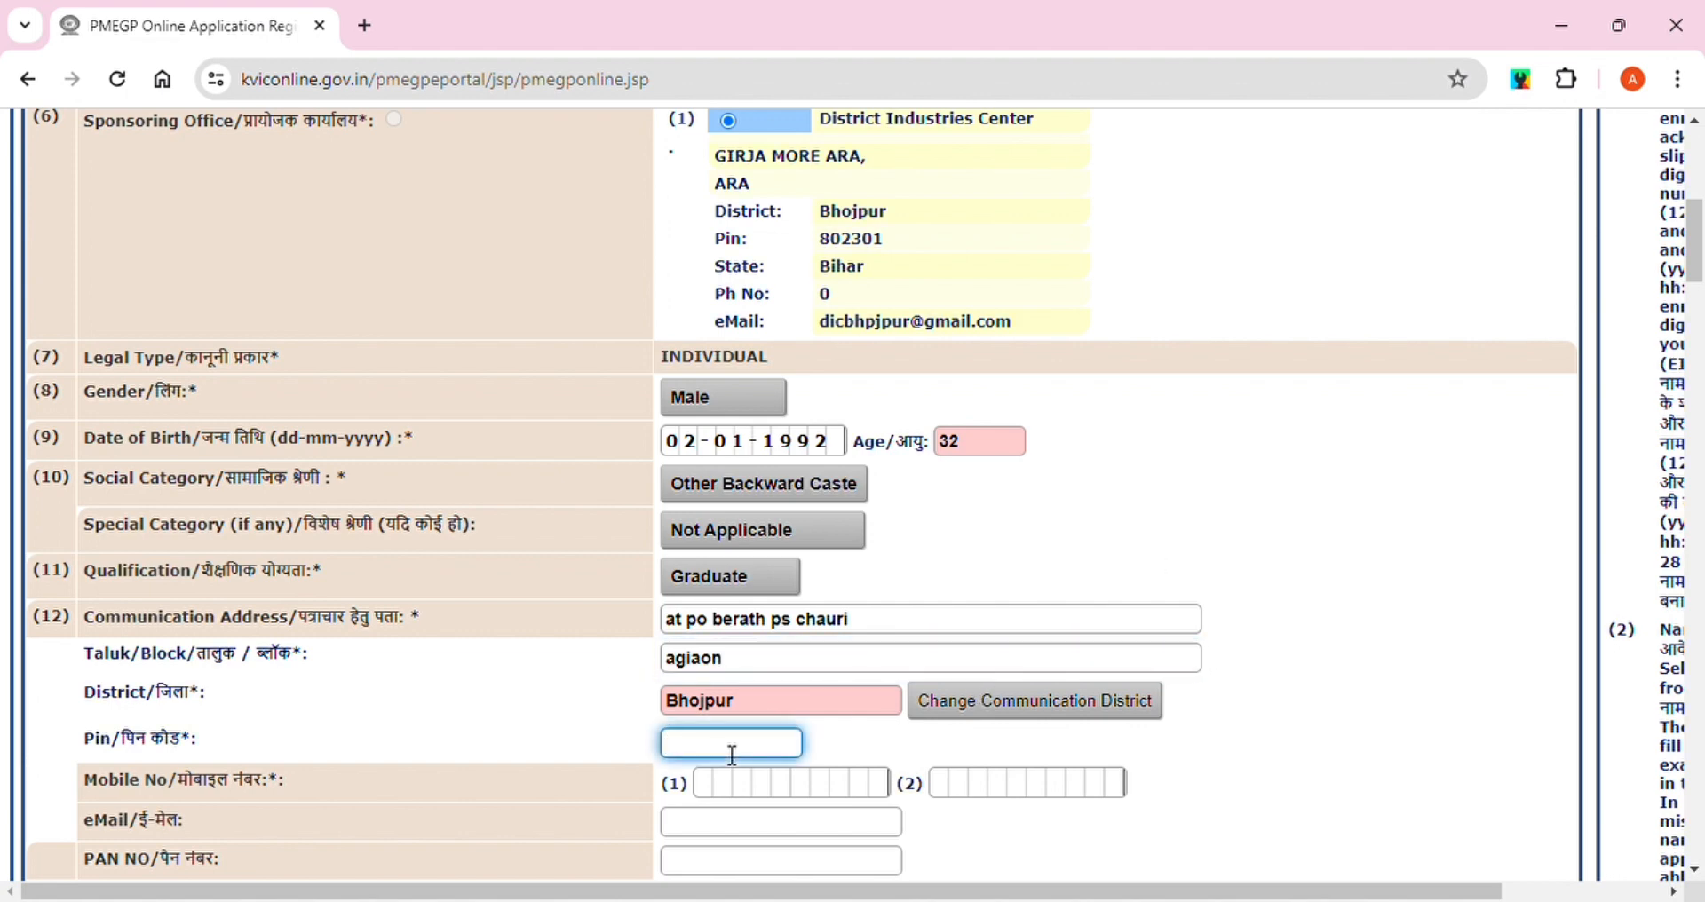
text(2203)
scroll(1184, 338, down, 3)
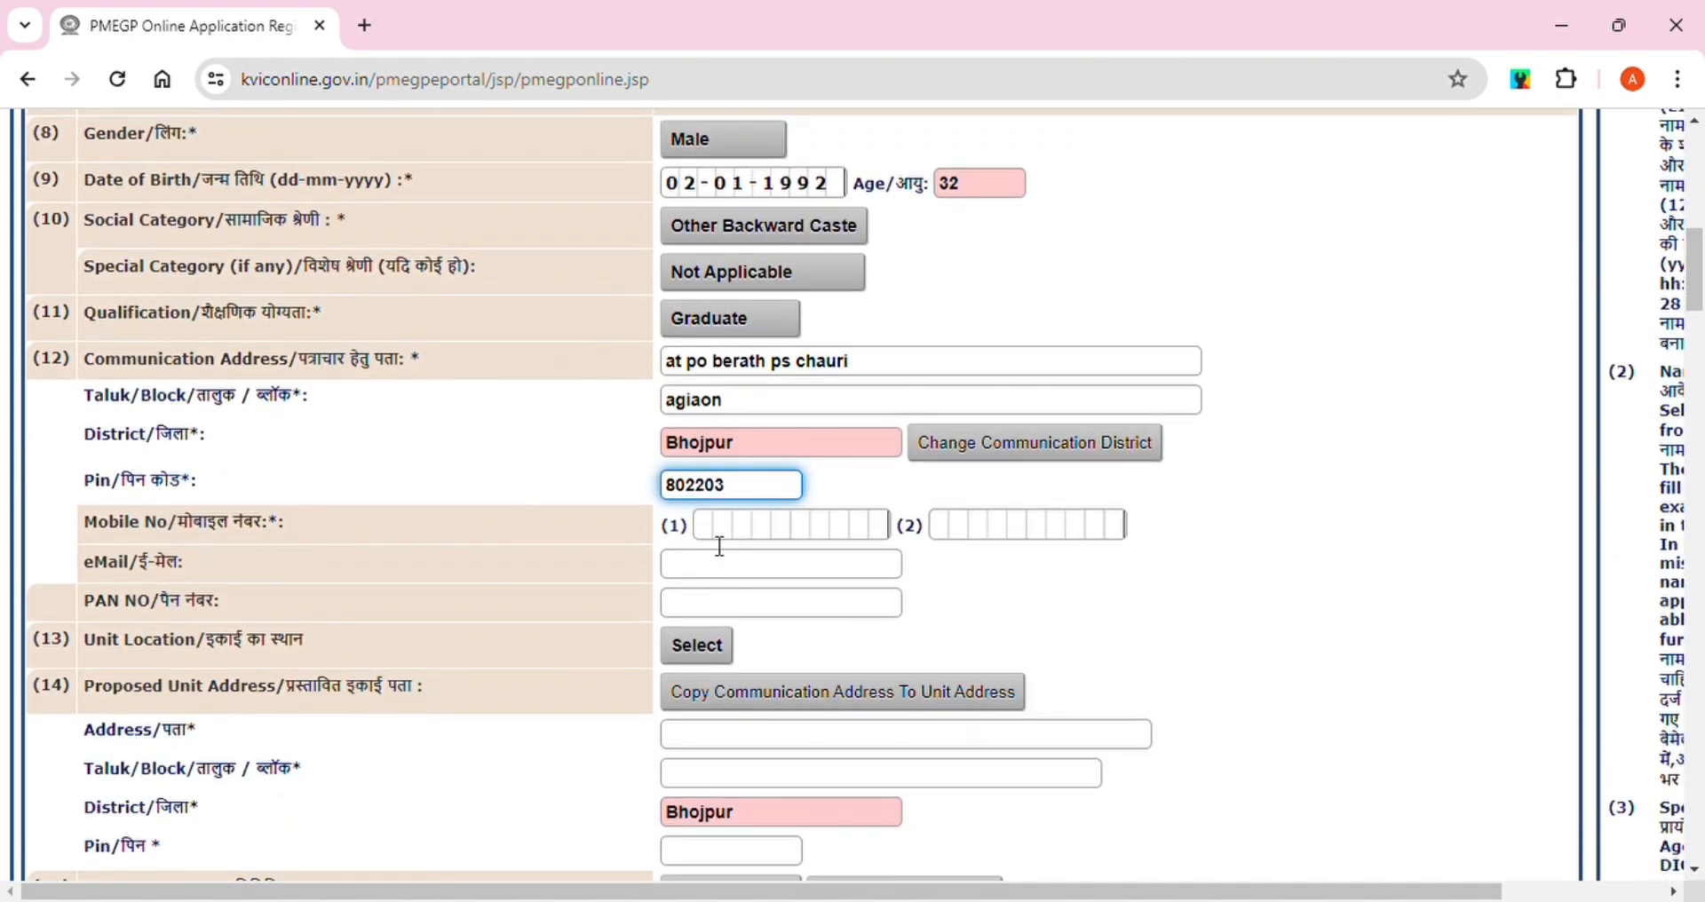
Enter the applicant's two mobile numbers
click(719, 533)
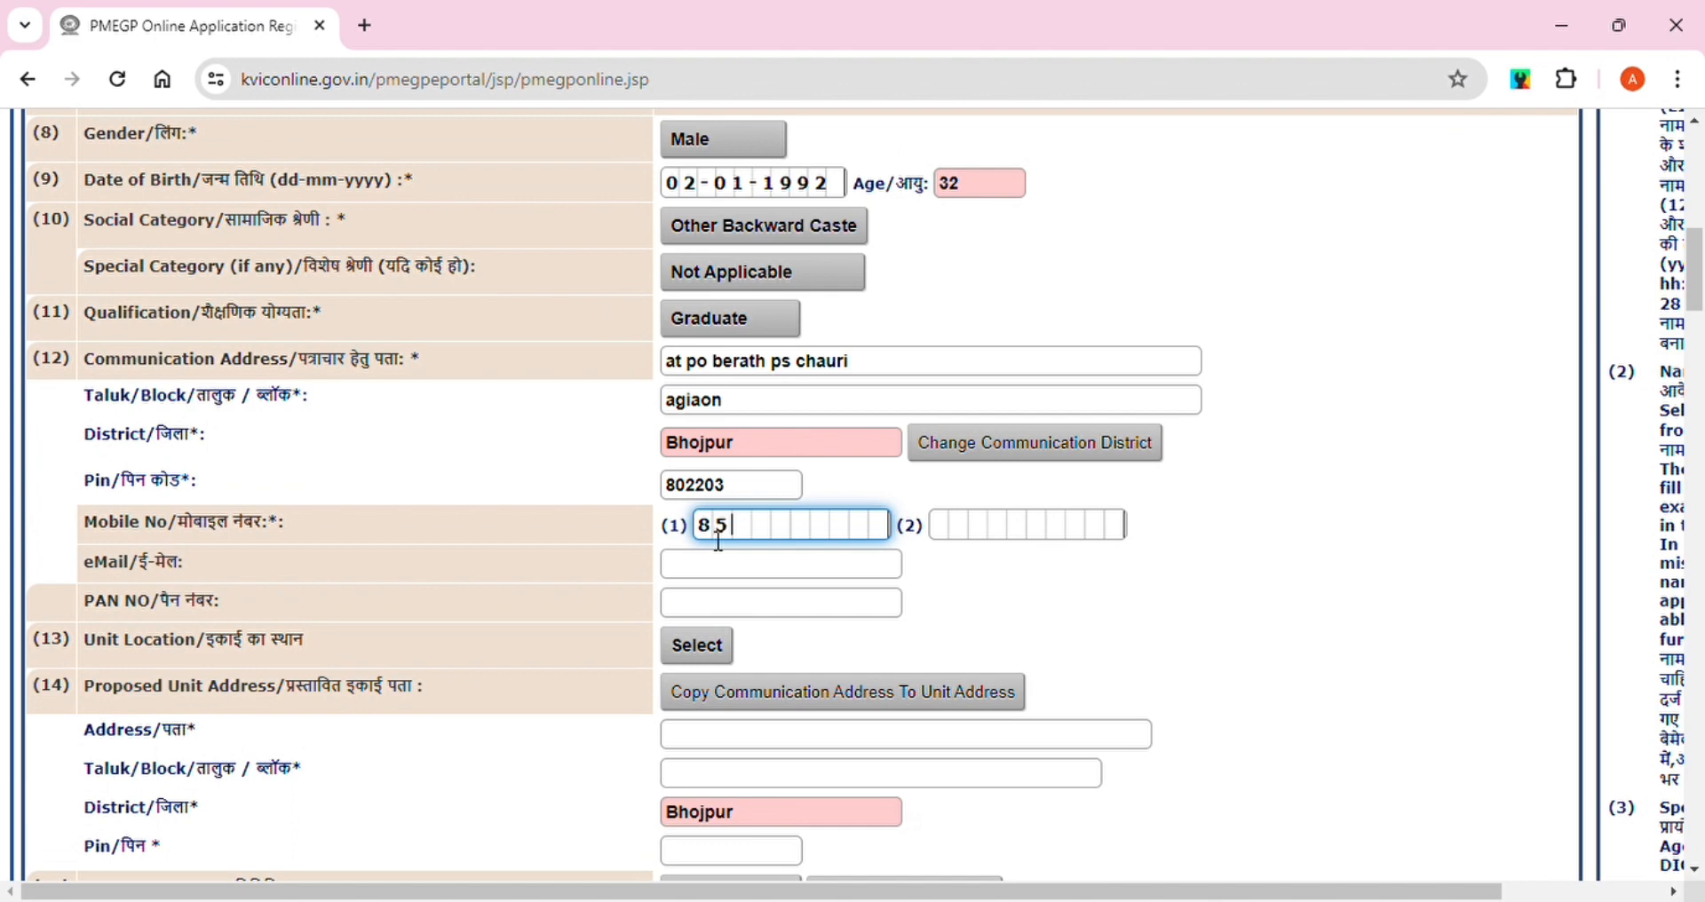
click(947, 531)
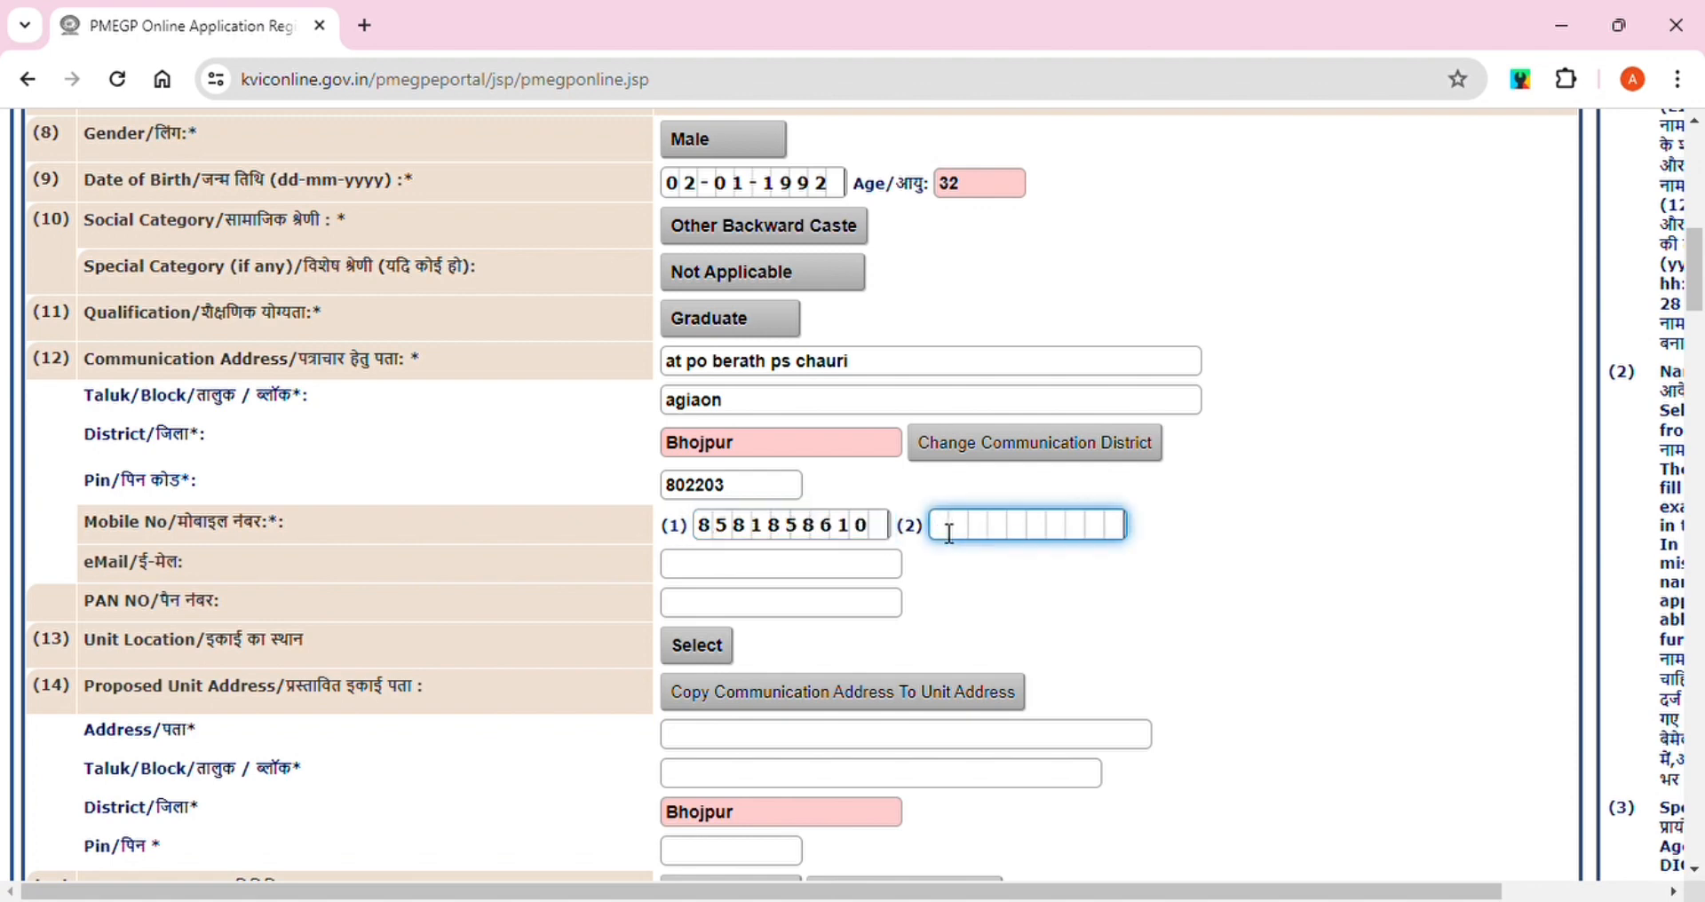
Fill in the applicant's e-mail from autofill and the PAN number
click(754, 575)
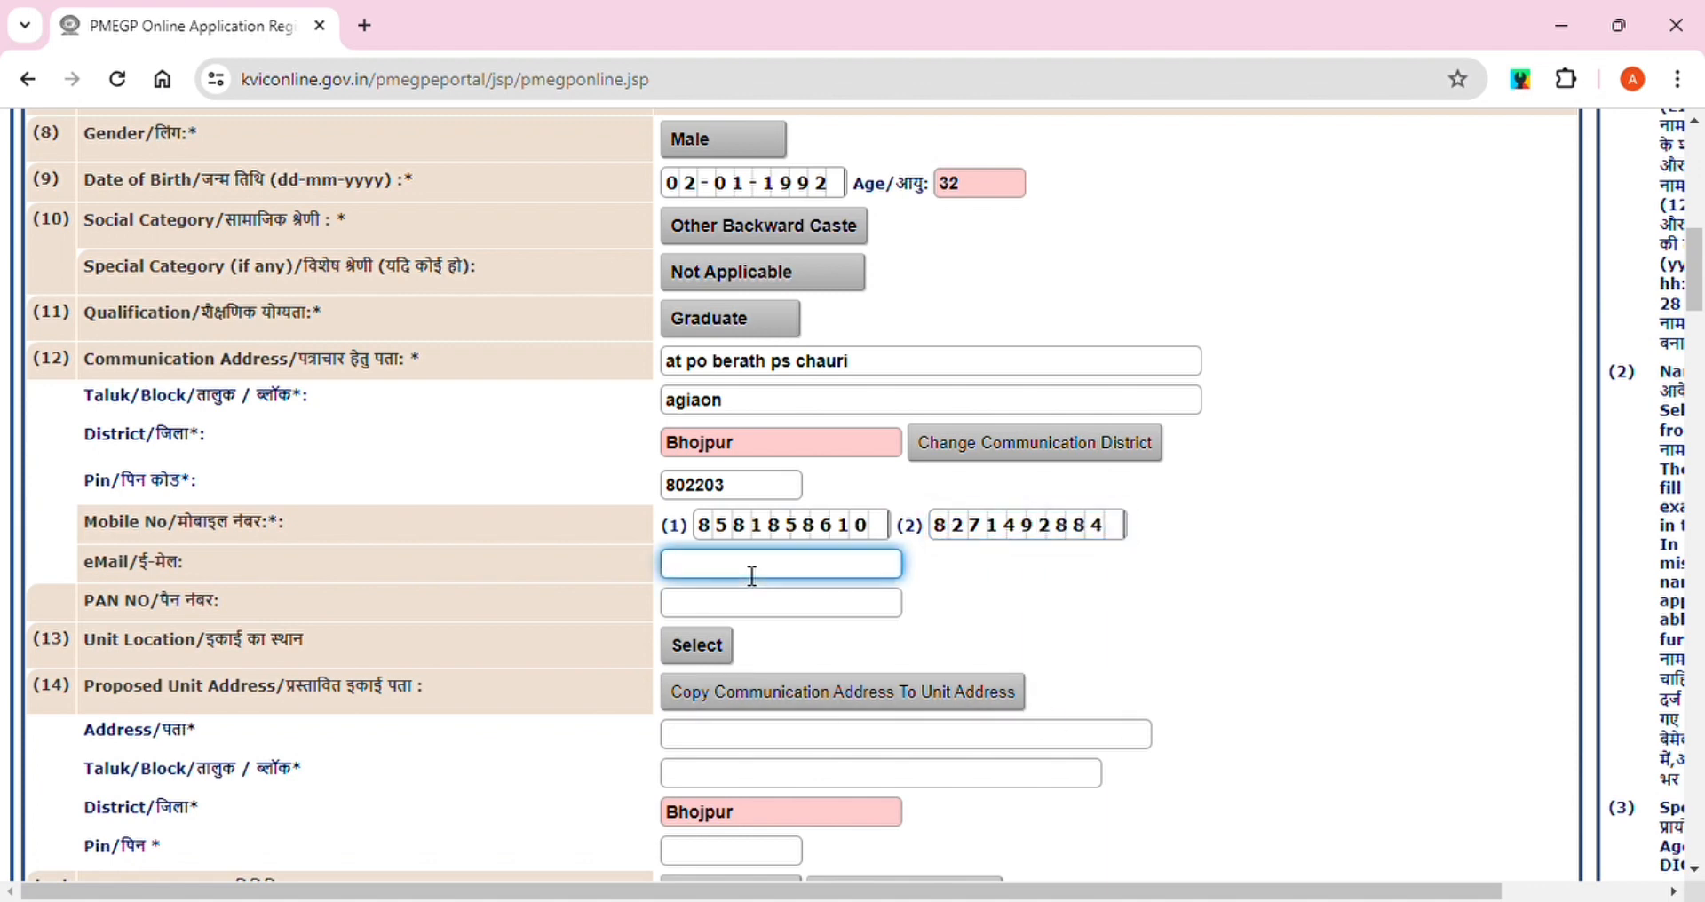
click(728, 622)
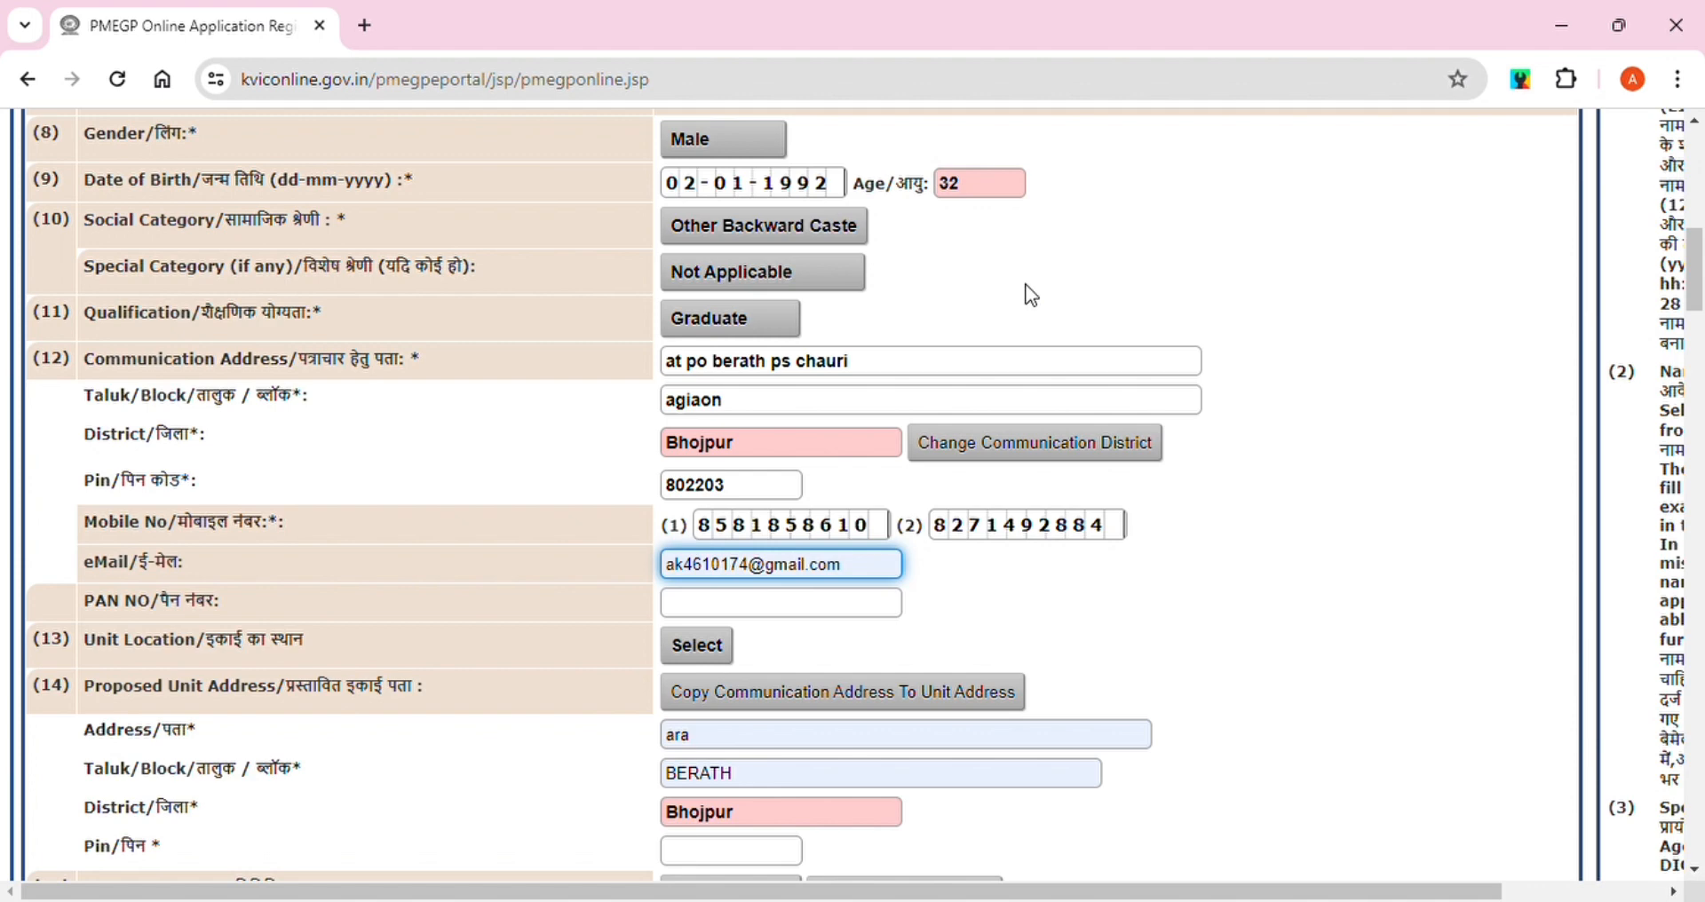
click(748, 615)
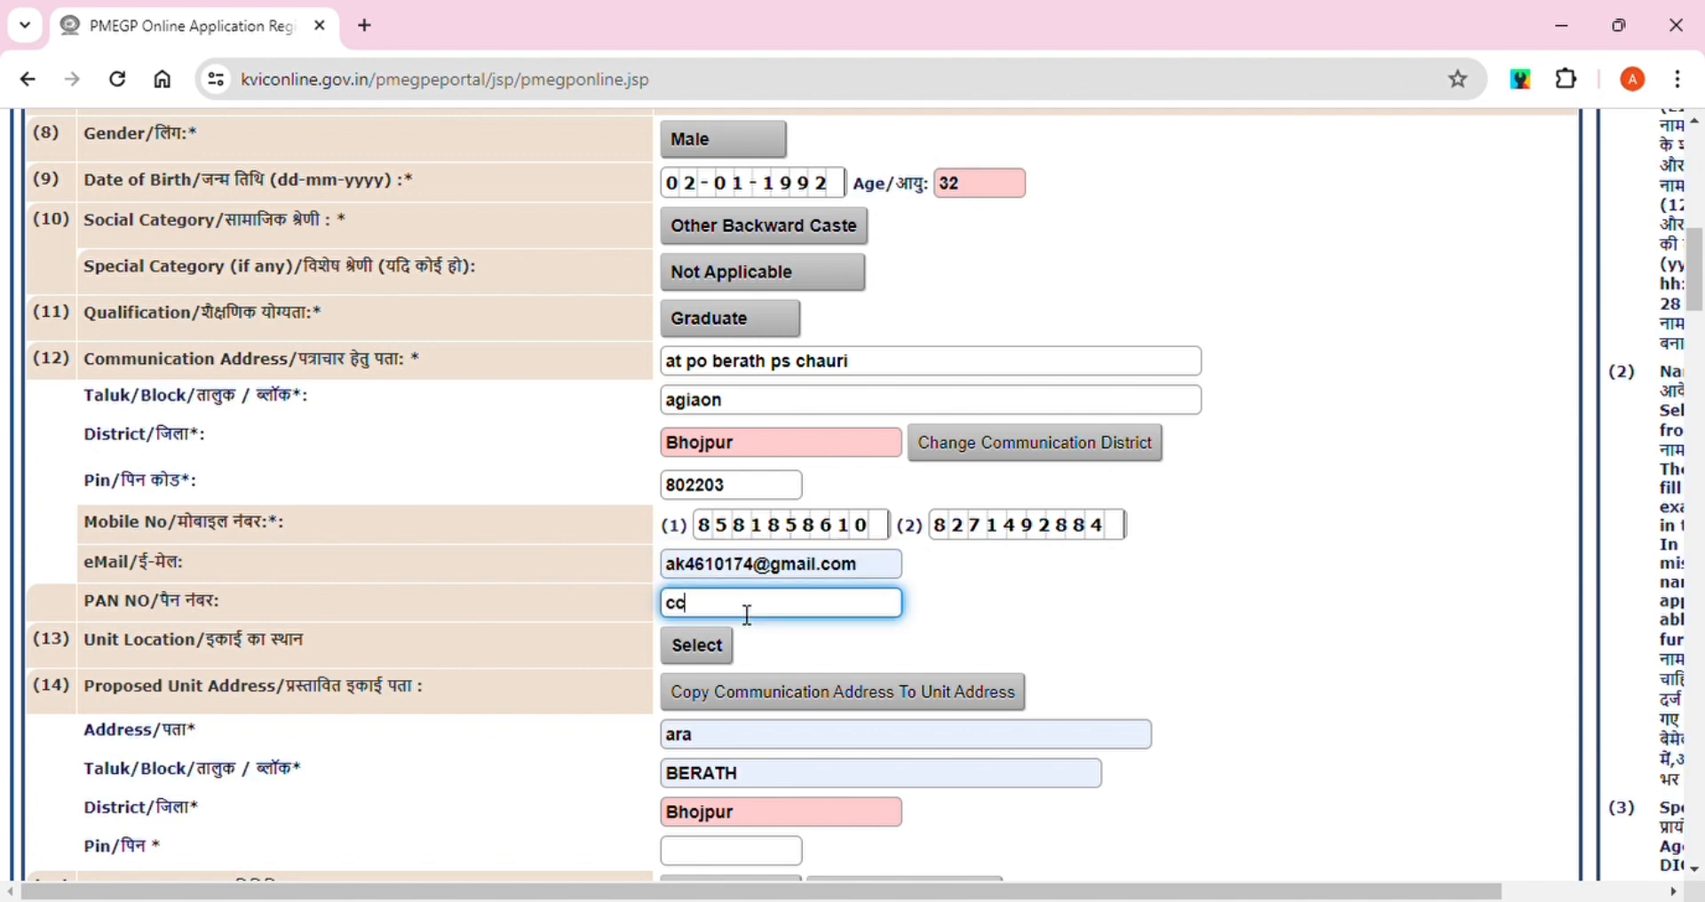
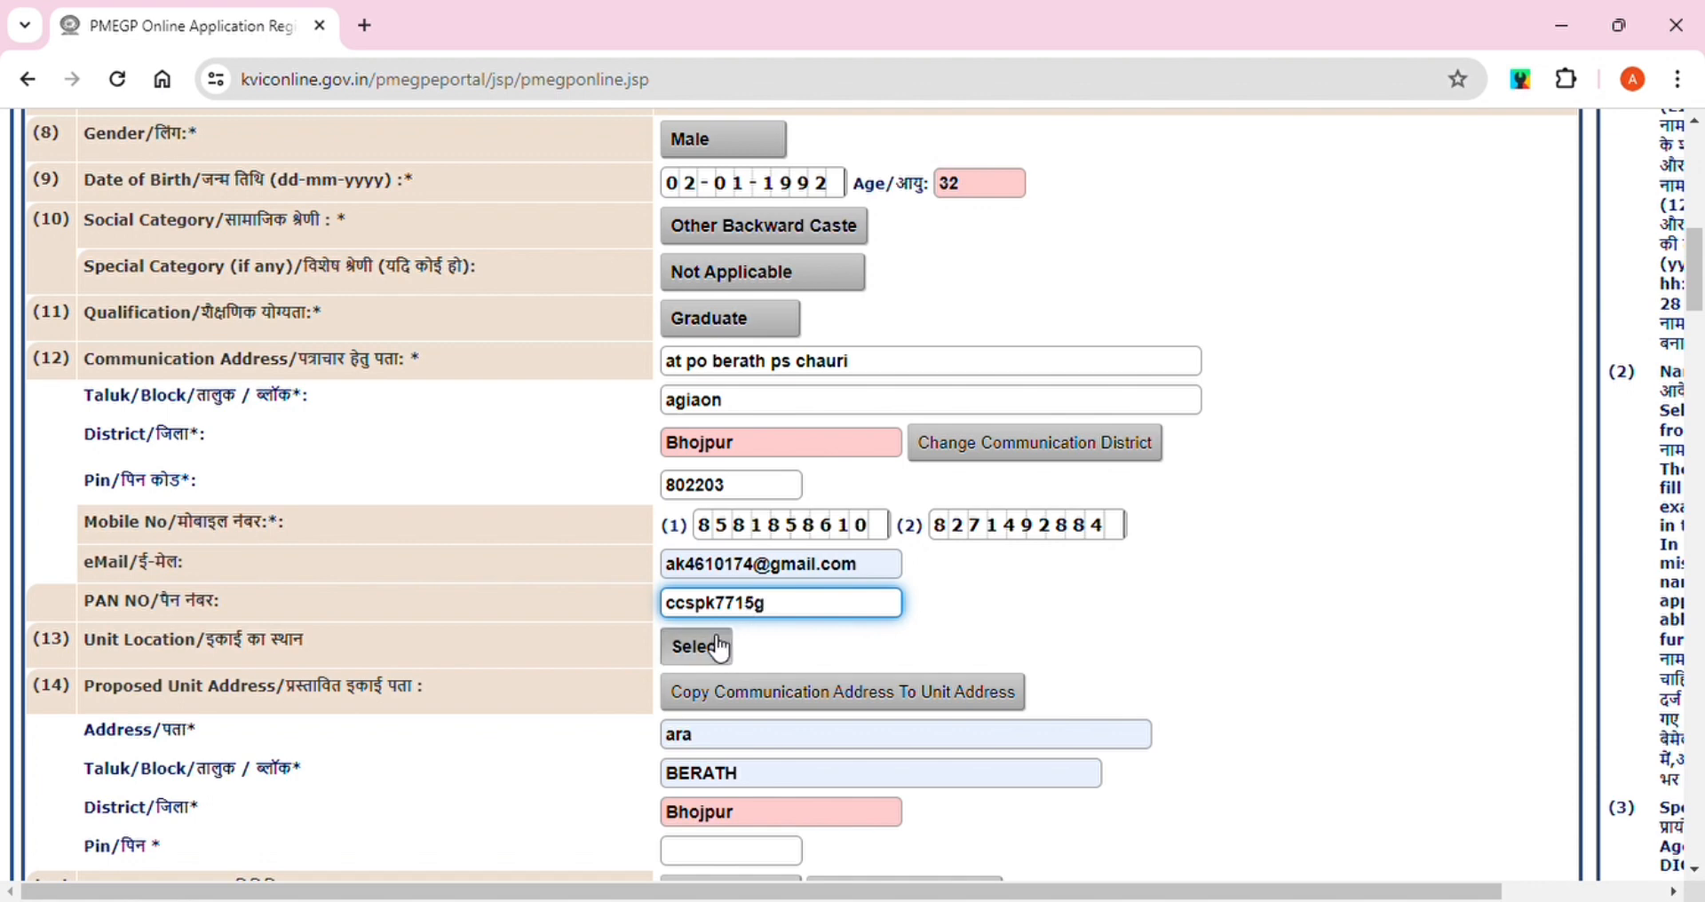
Set the unit location to Rural and copy the communication address into the unit address
click(717, 648)
click(697, 709)
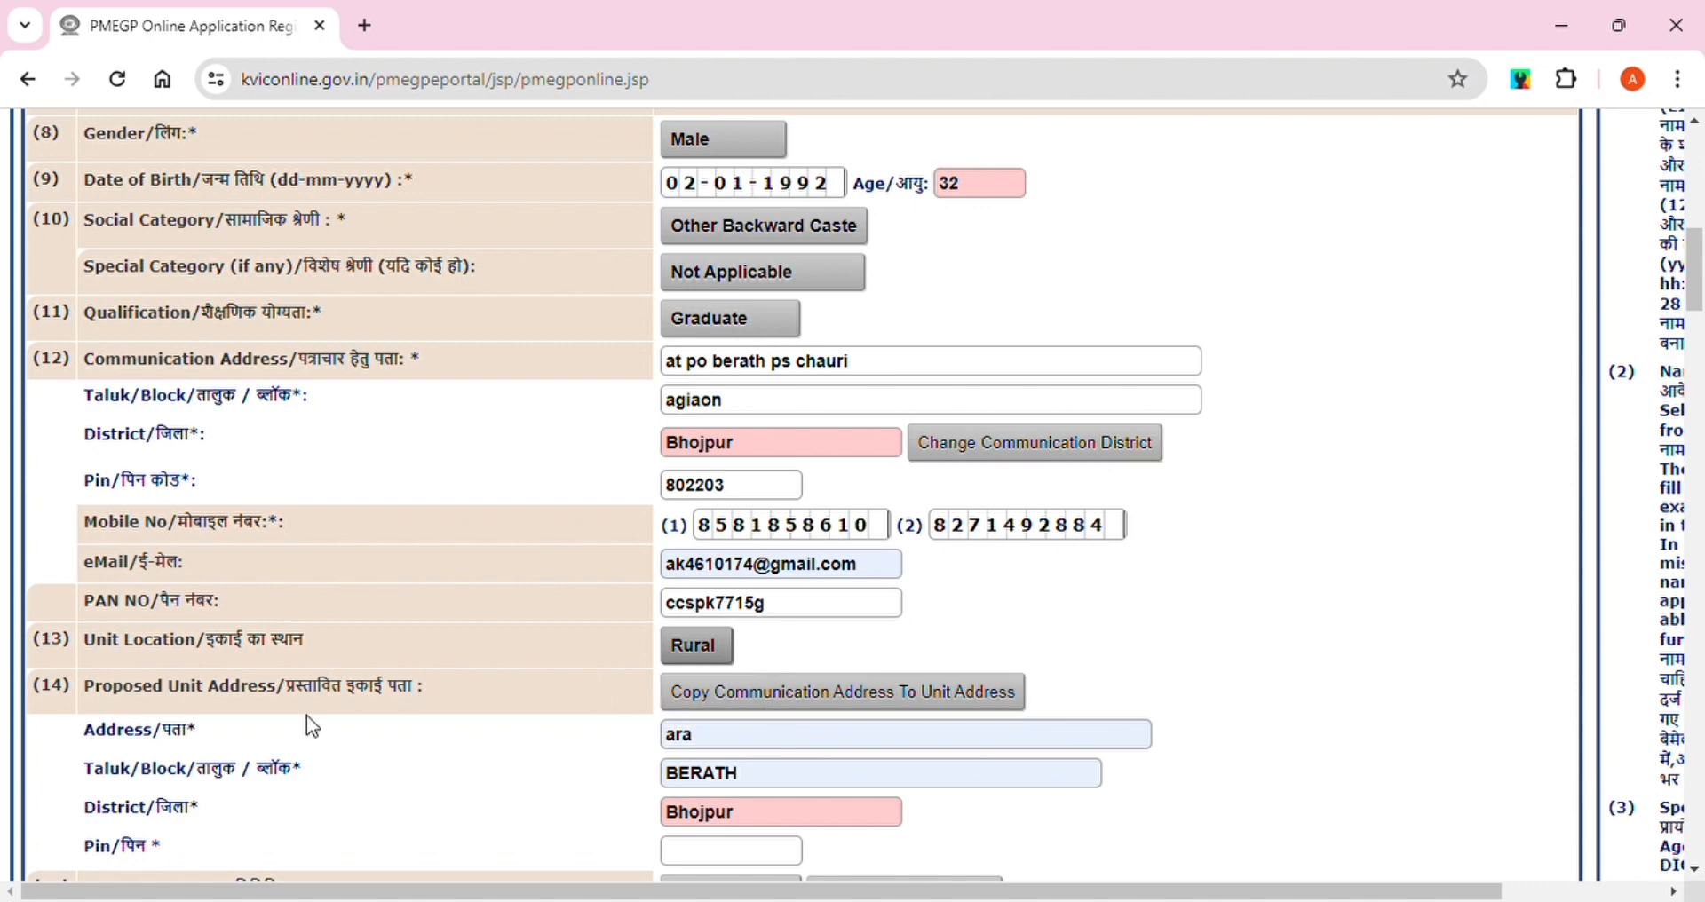
click(822, 689)
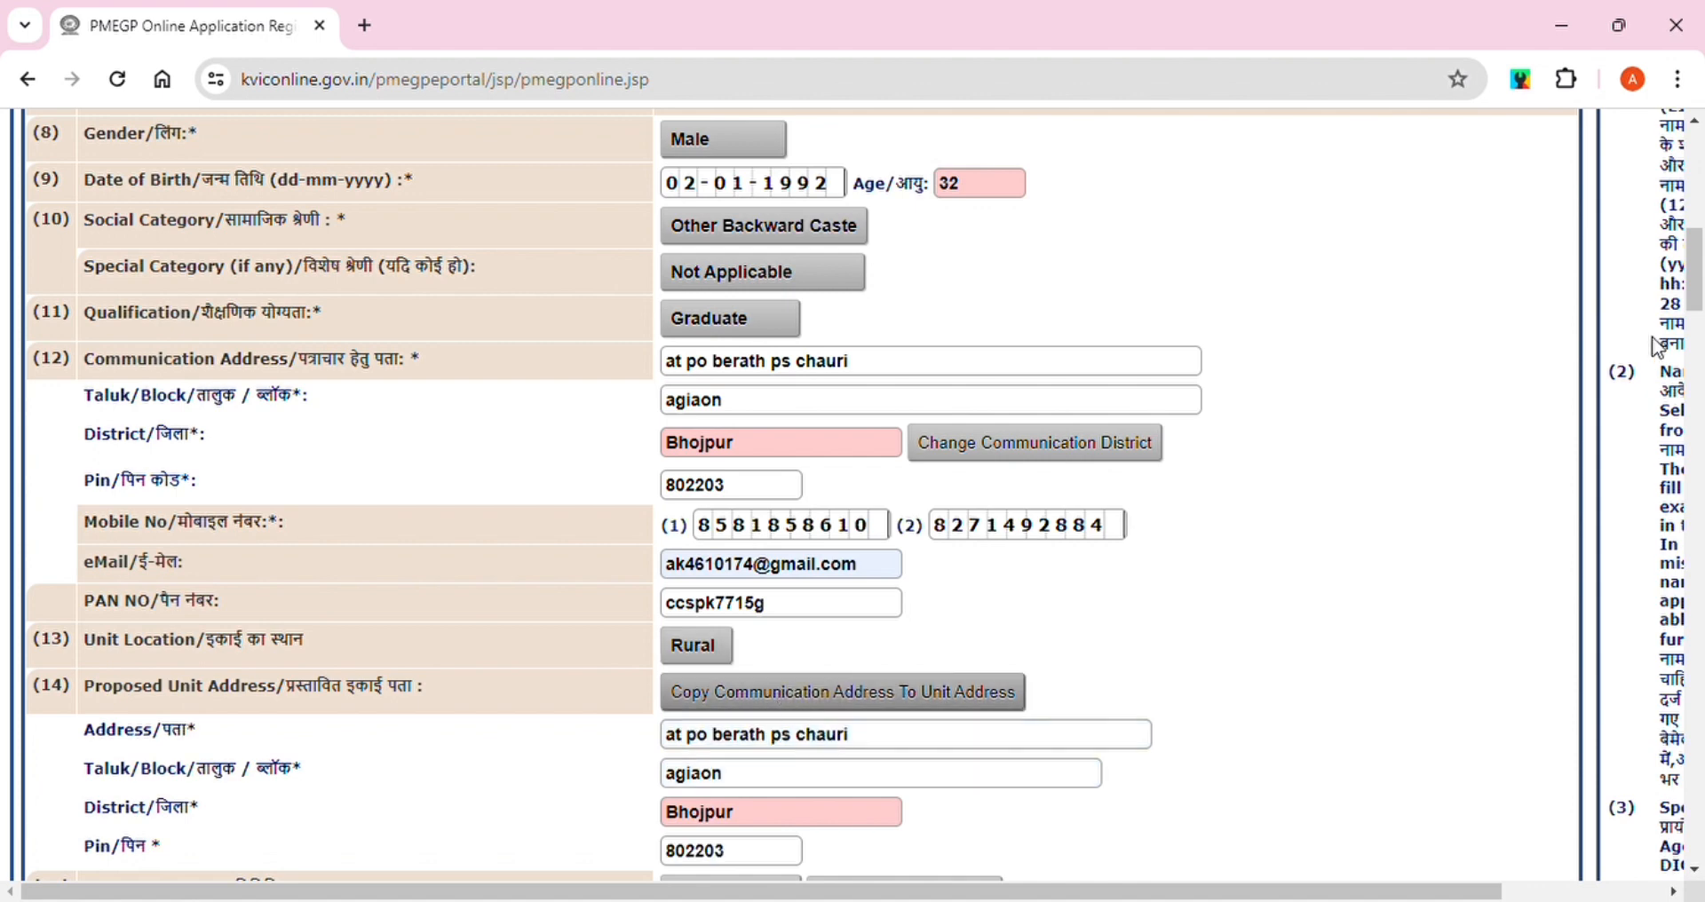
drag(1697, 276, 1700, 333)
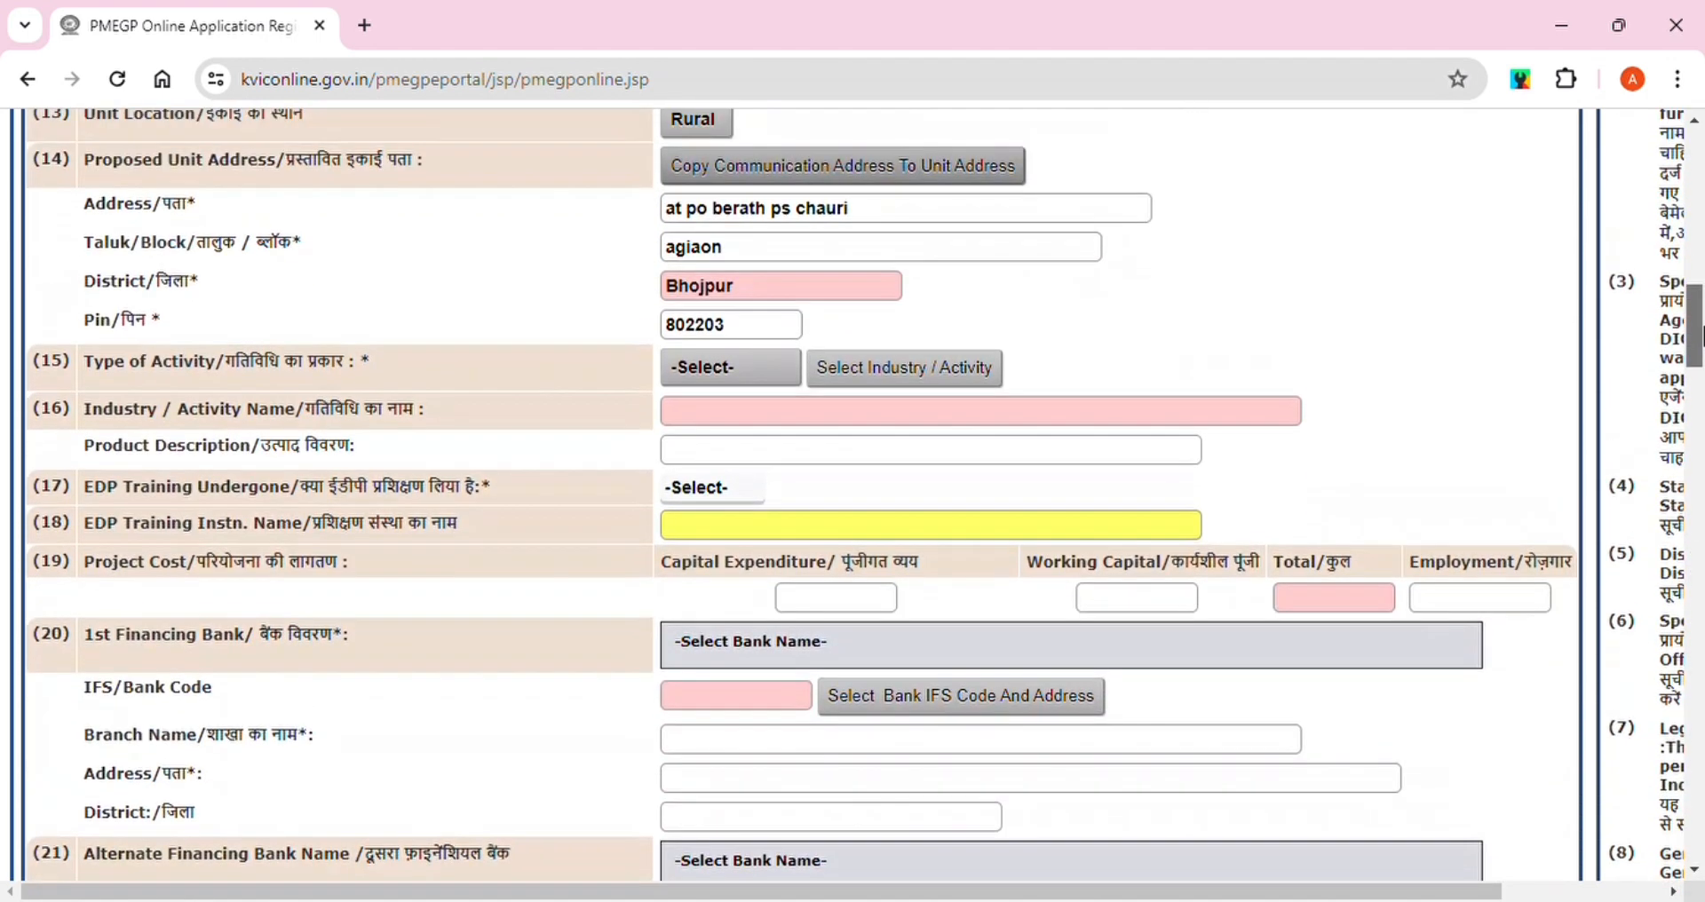
Choose Manufacturing as the type of activity
click(726, 379)
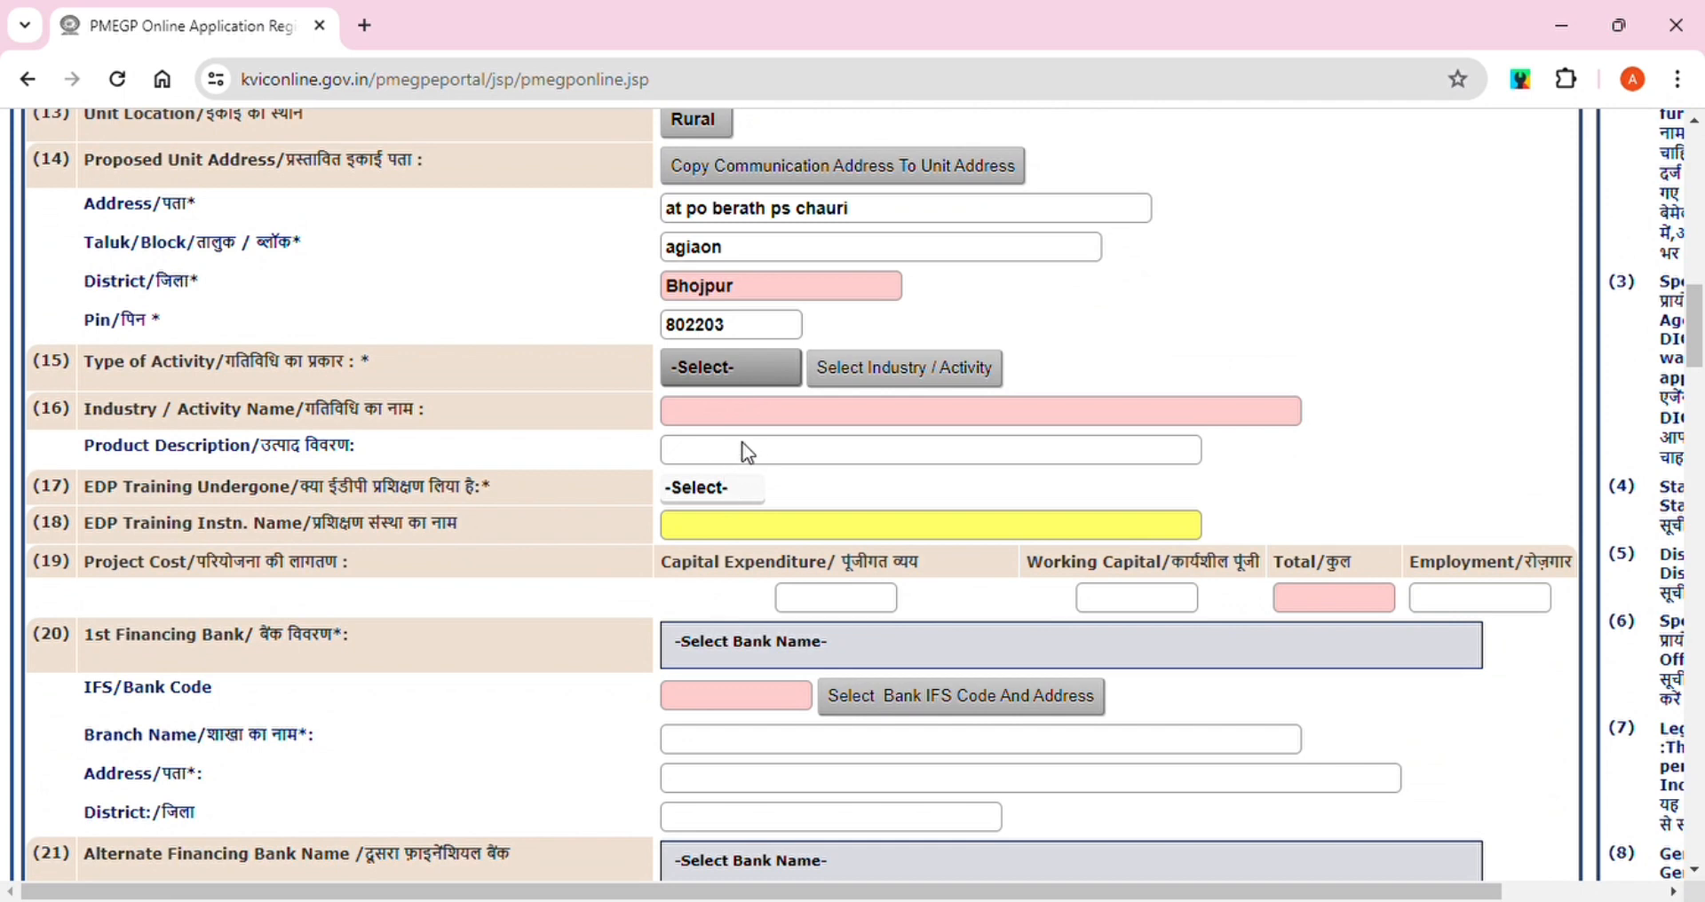
key(Down)
Pick 'Tailoring and preparation of Readymade Garments' from page 22 of the activity list
click(870, 371)
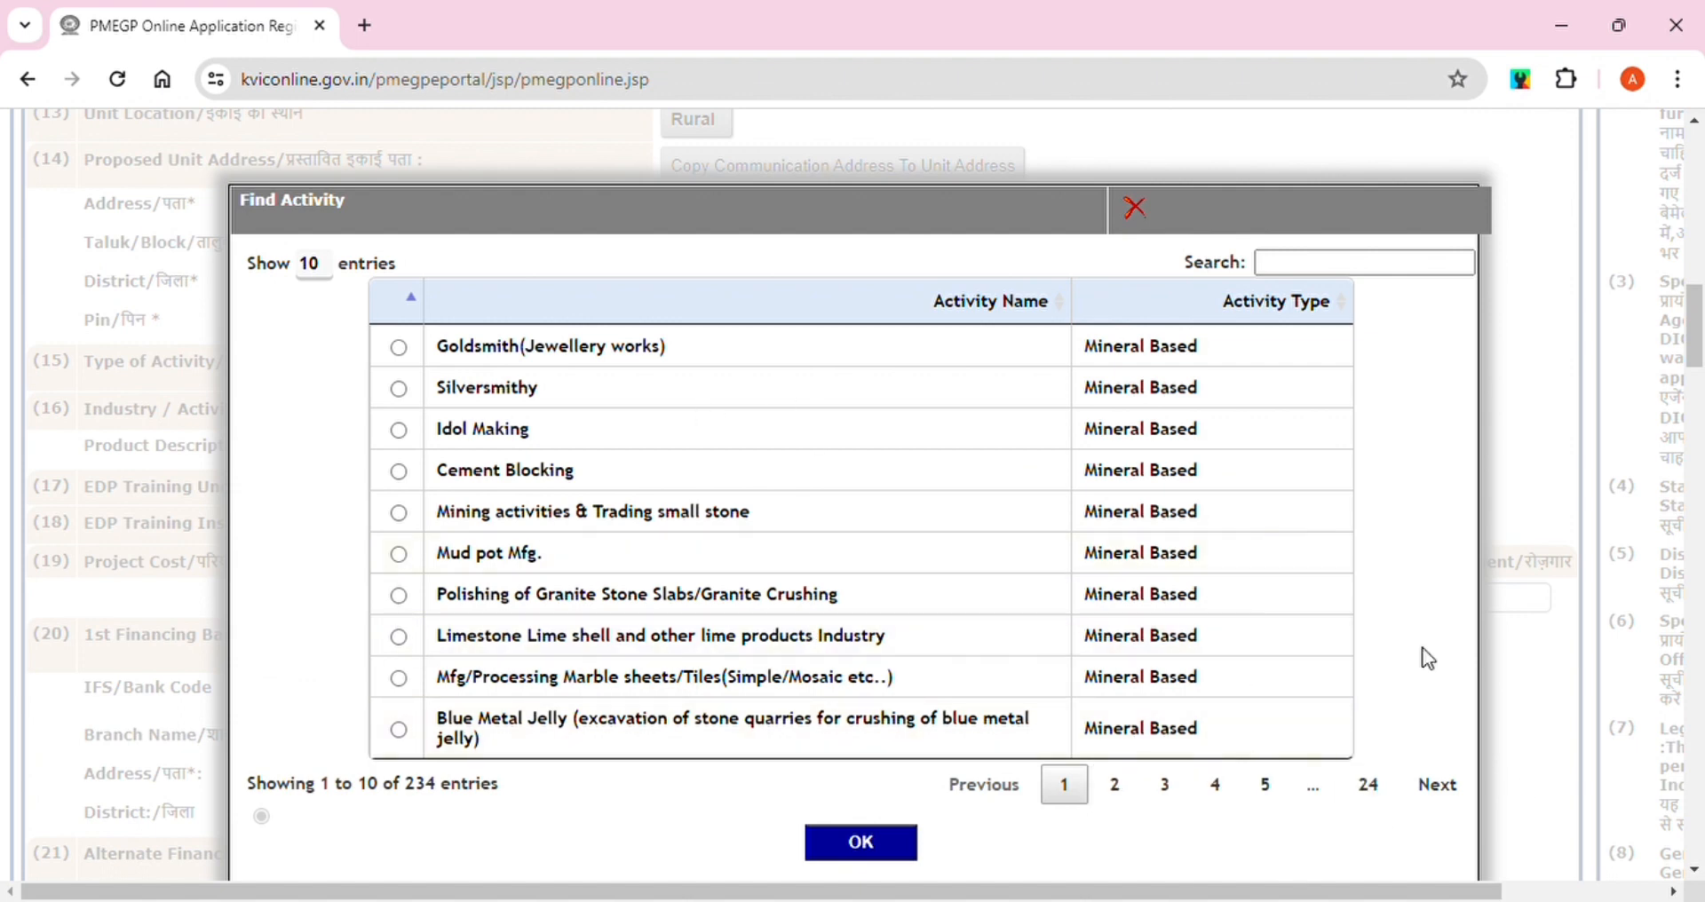
click(1365, 786)
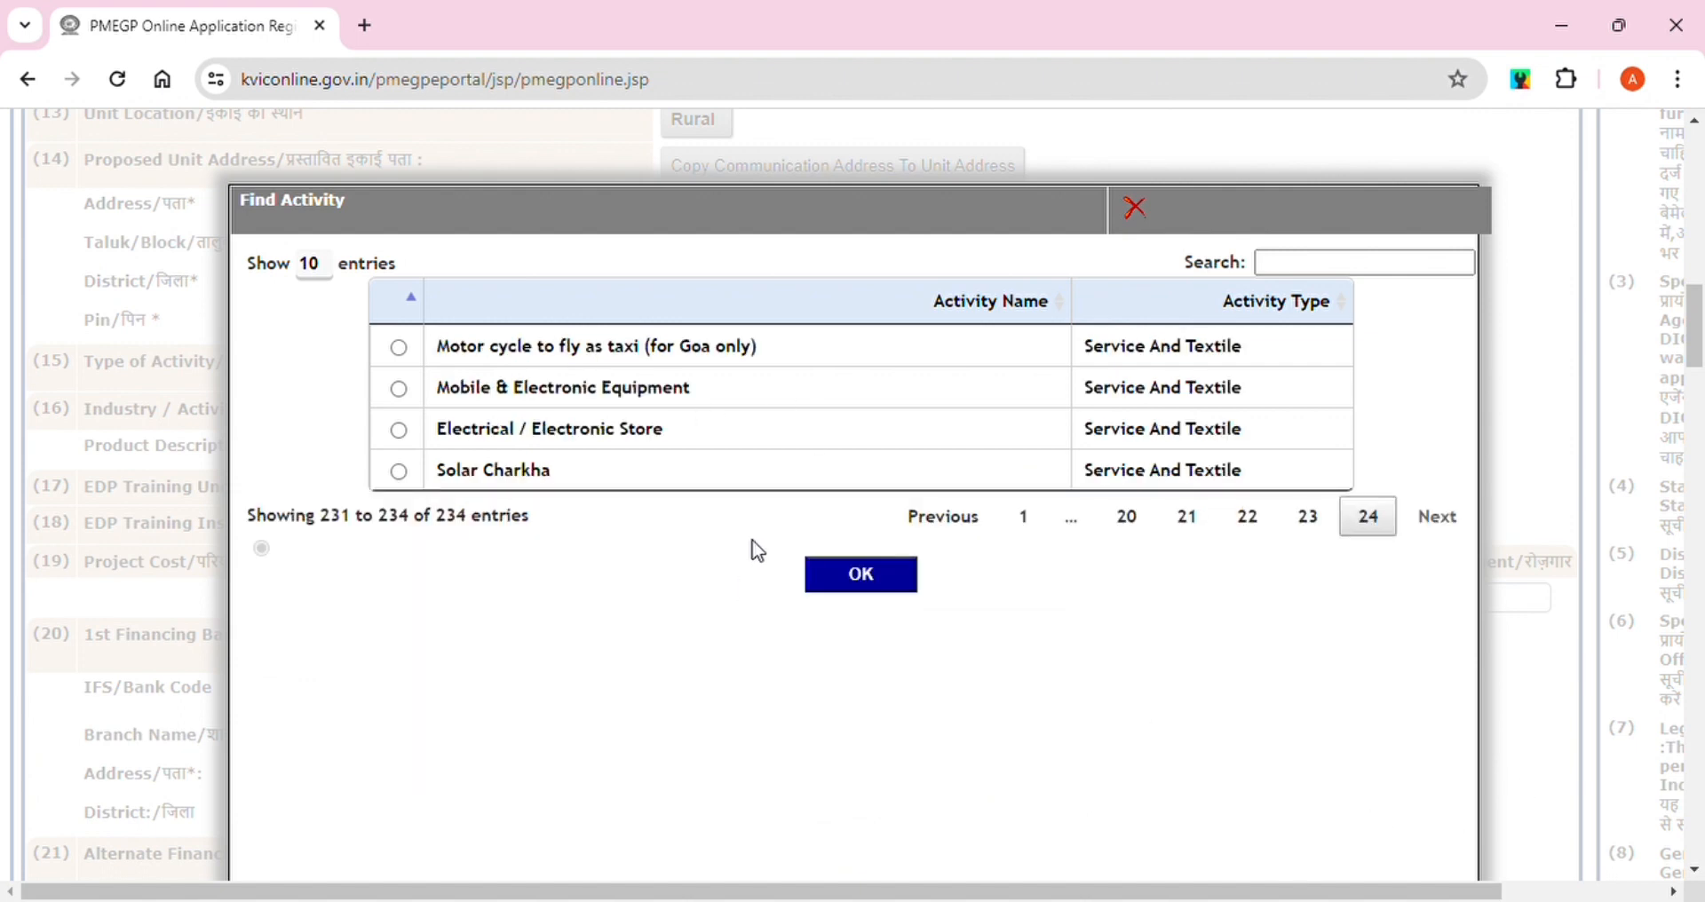
click(1244, 531)
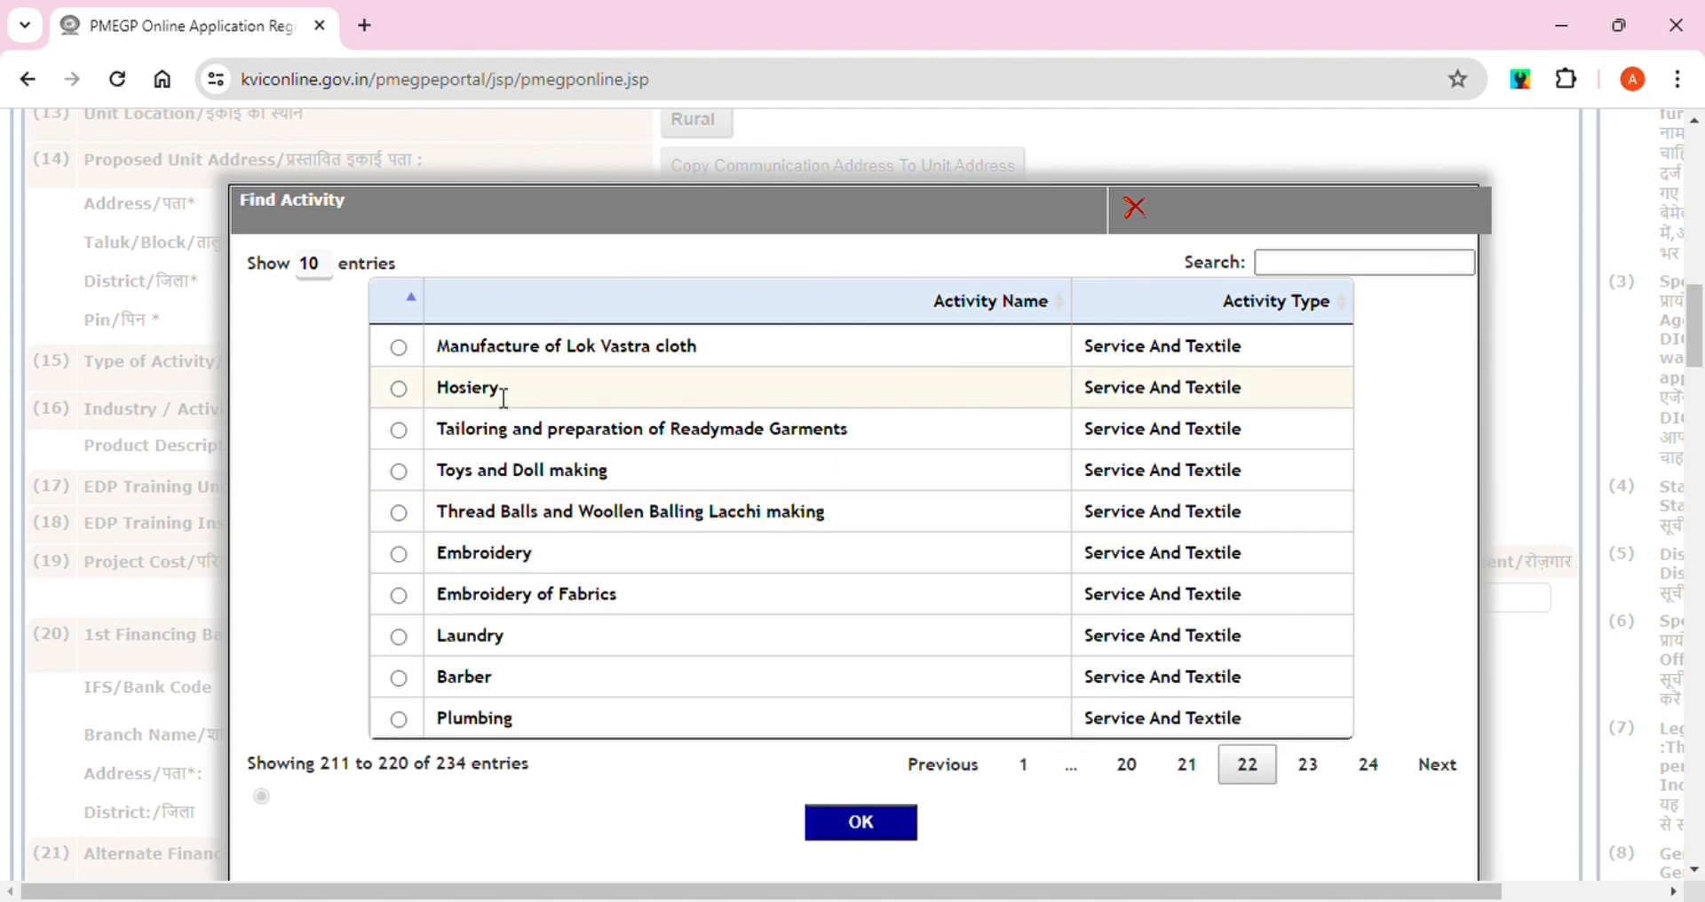
click(398, 430)
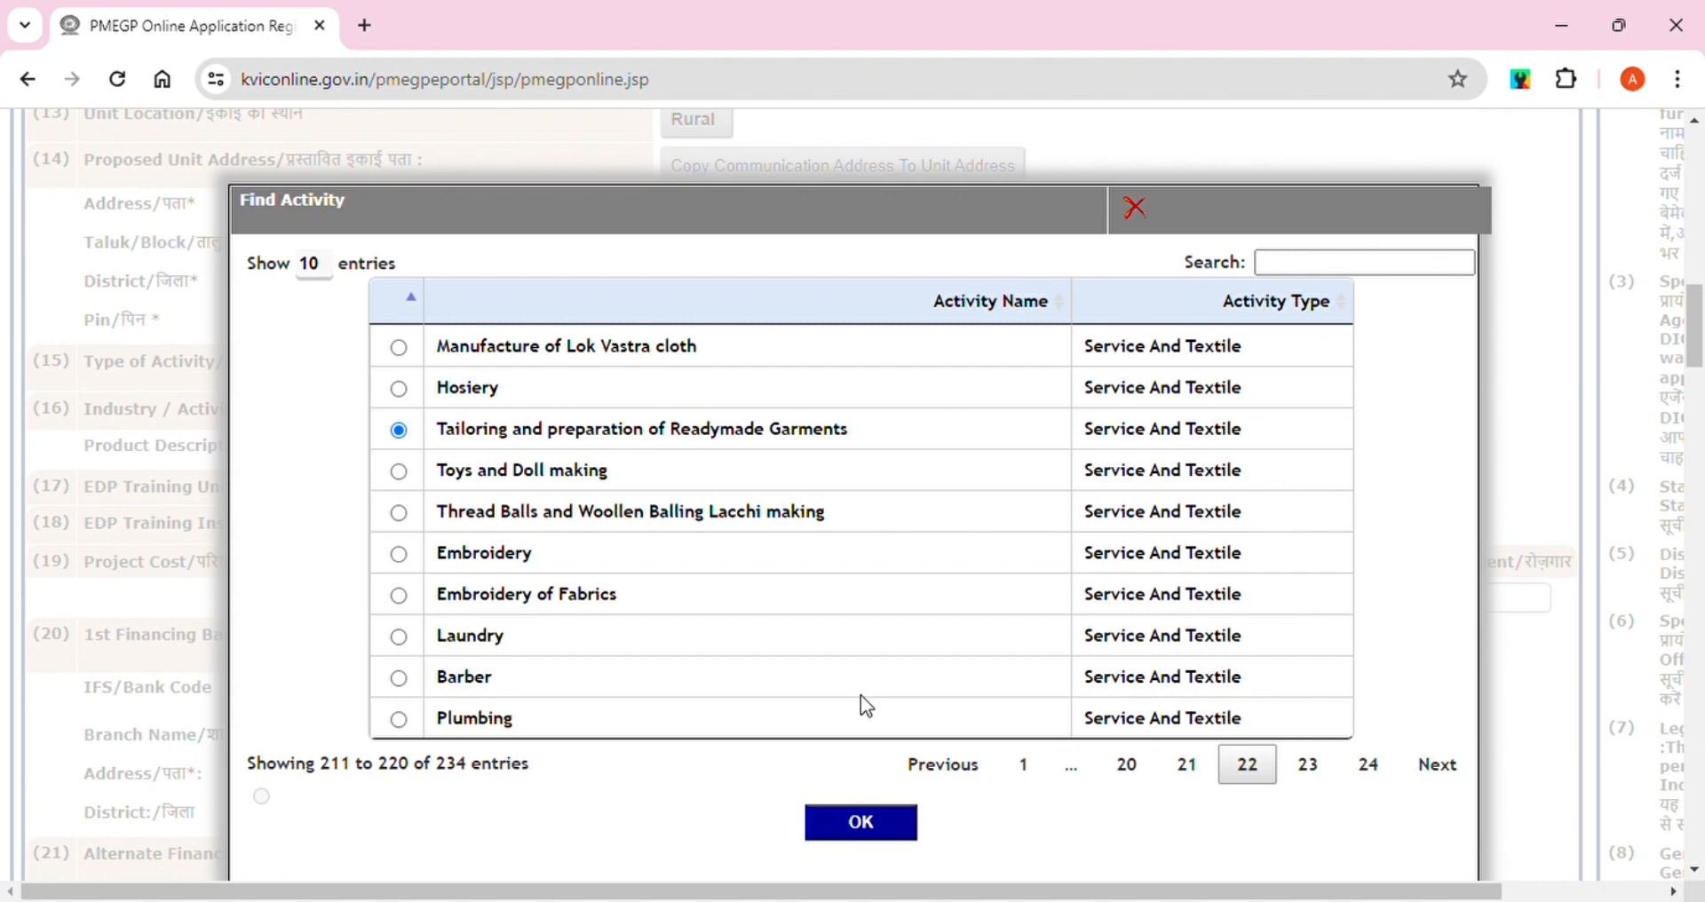
click(860, 822)
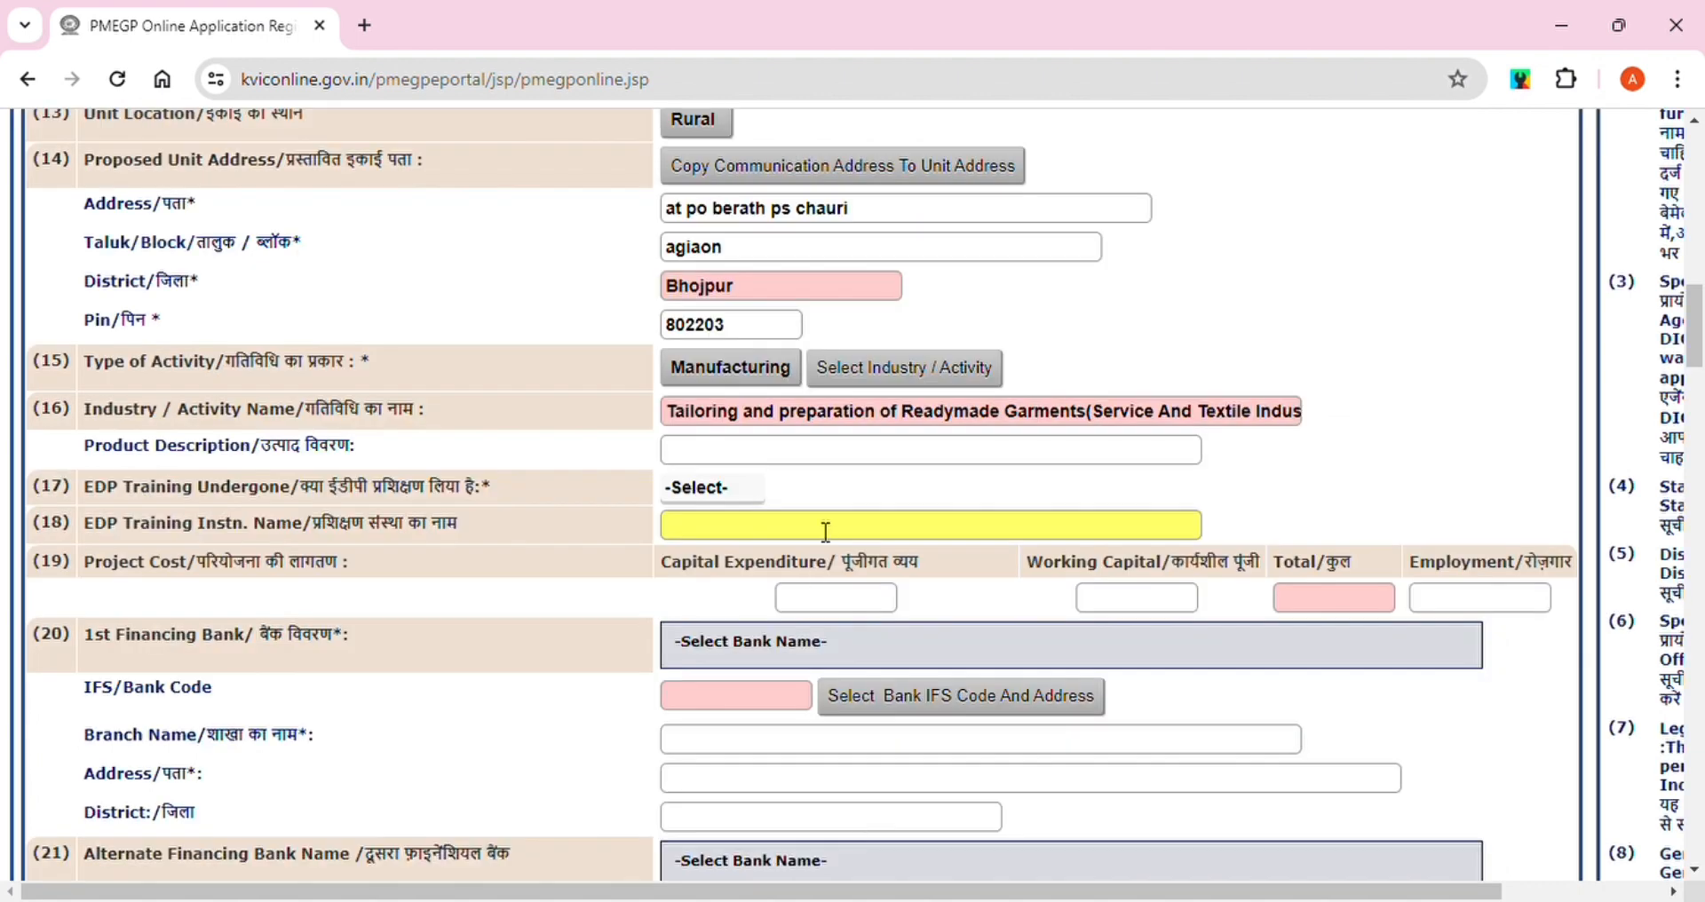
Enter product description READYMADE GARMENTS UNIT and mark EDP training as No
click(725, 458)
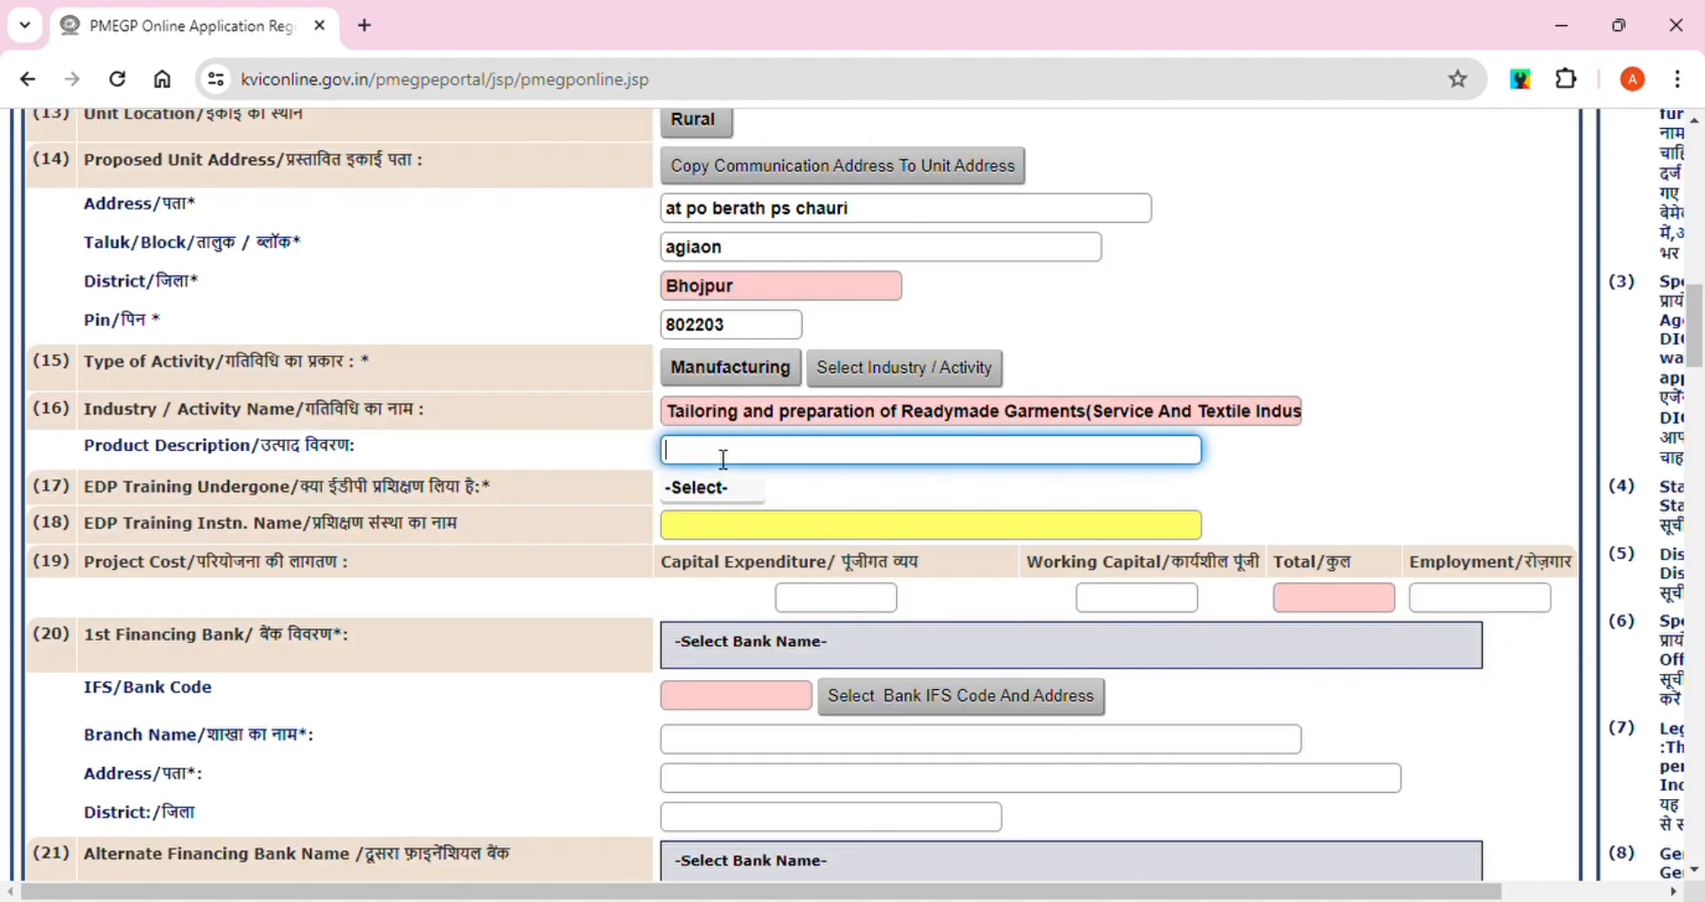
text(READYMADE GARMENTS UNIT)
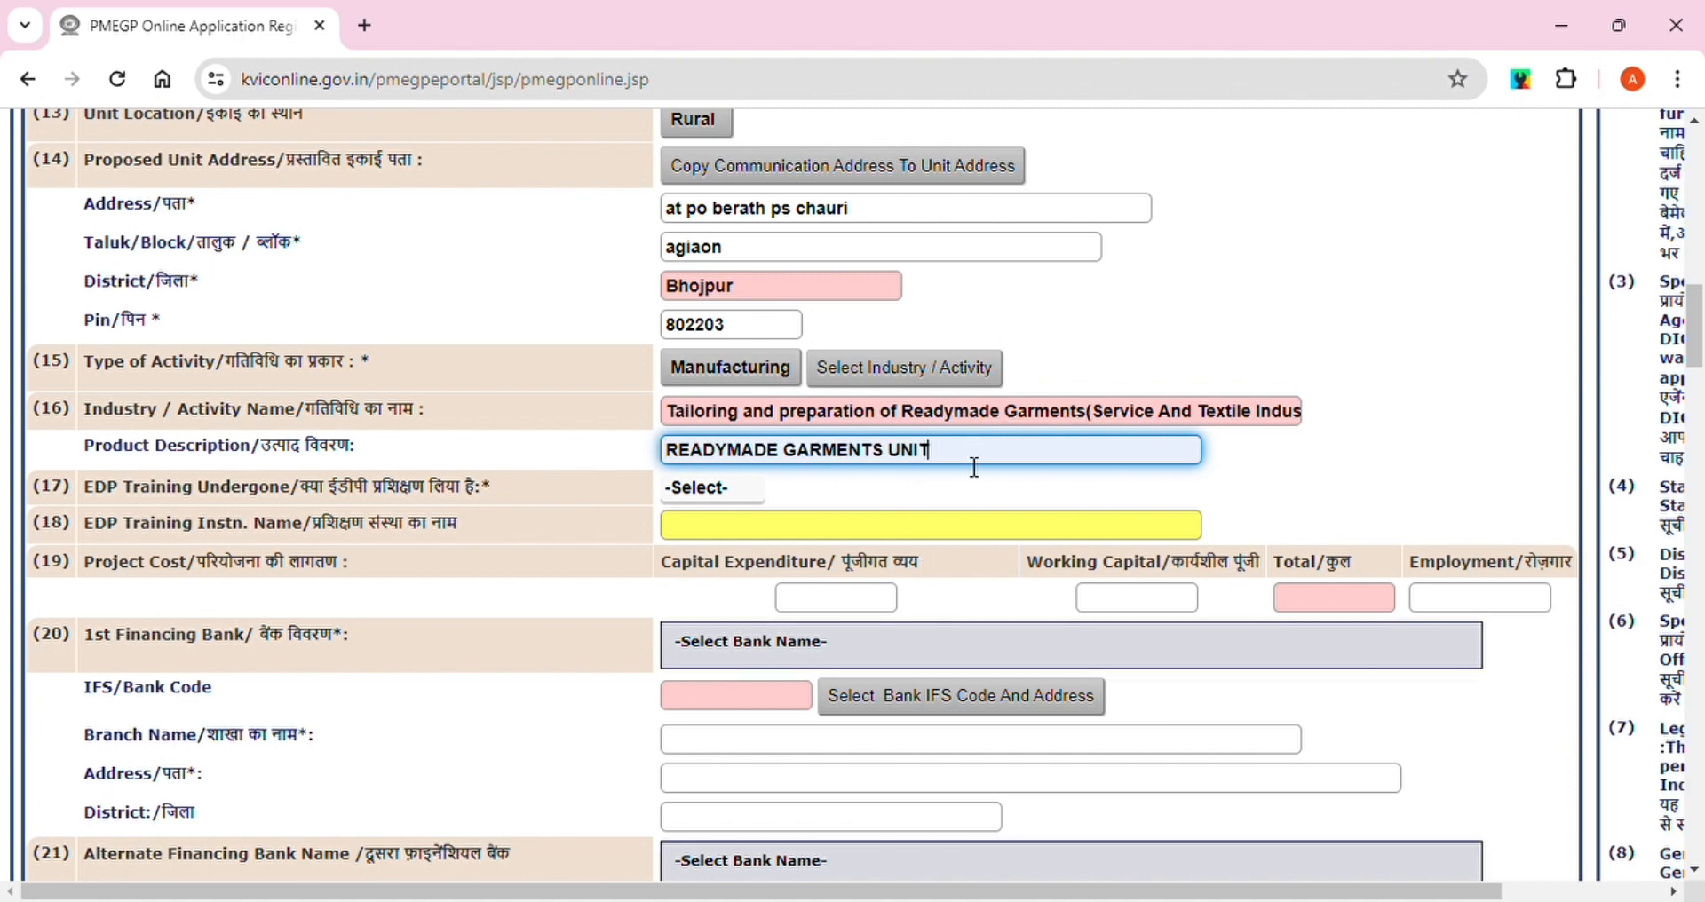
click(713, 490)
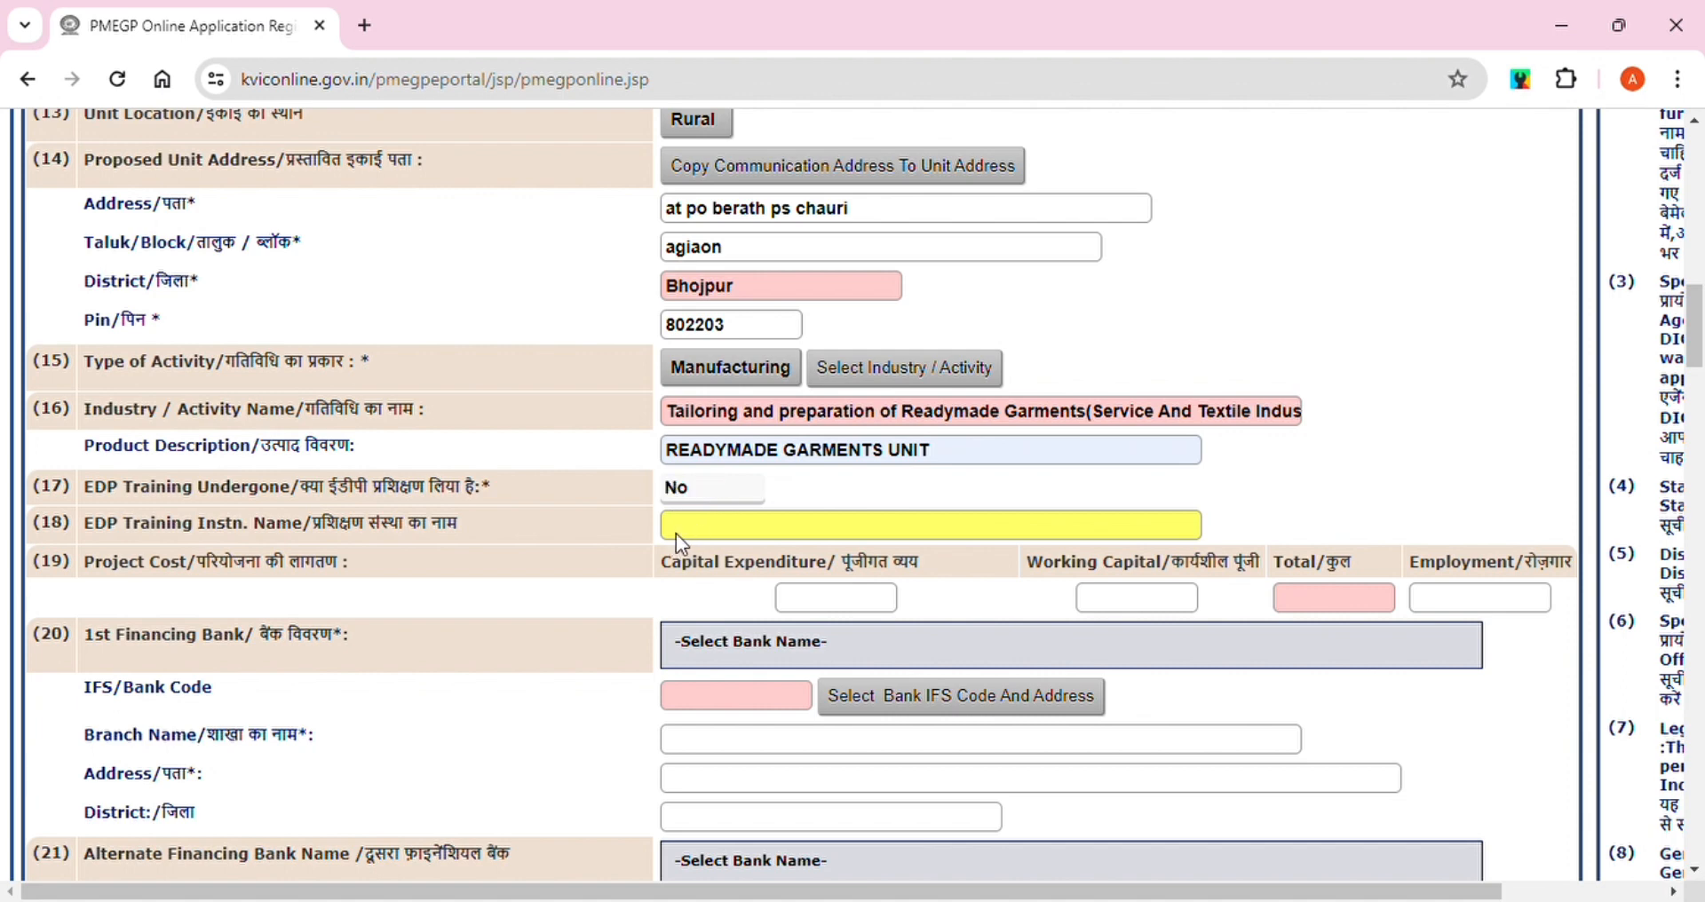
Enter project costs of 742000 capital expenditure and 250000 working capital
click(833, 600)
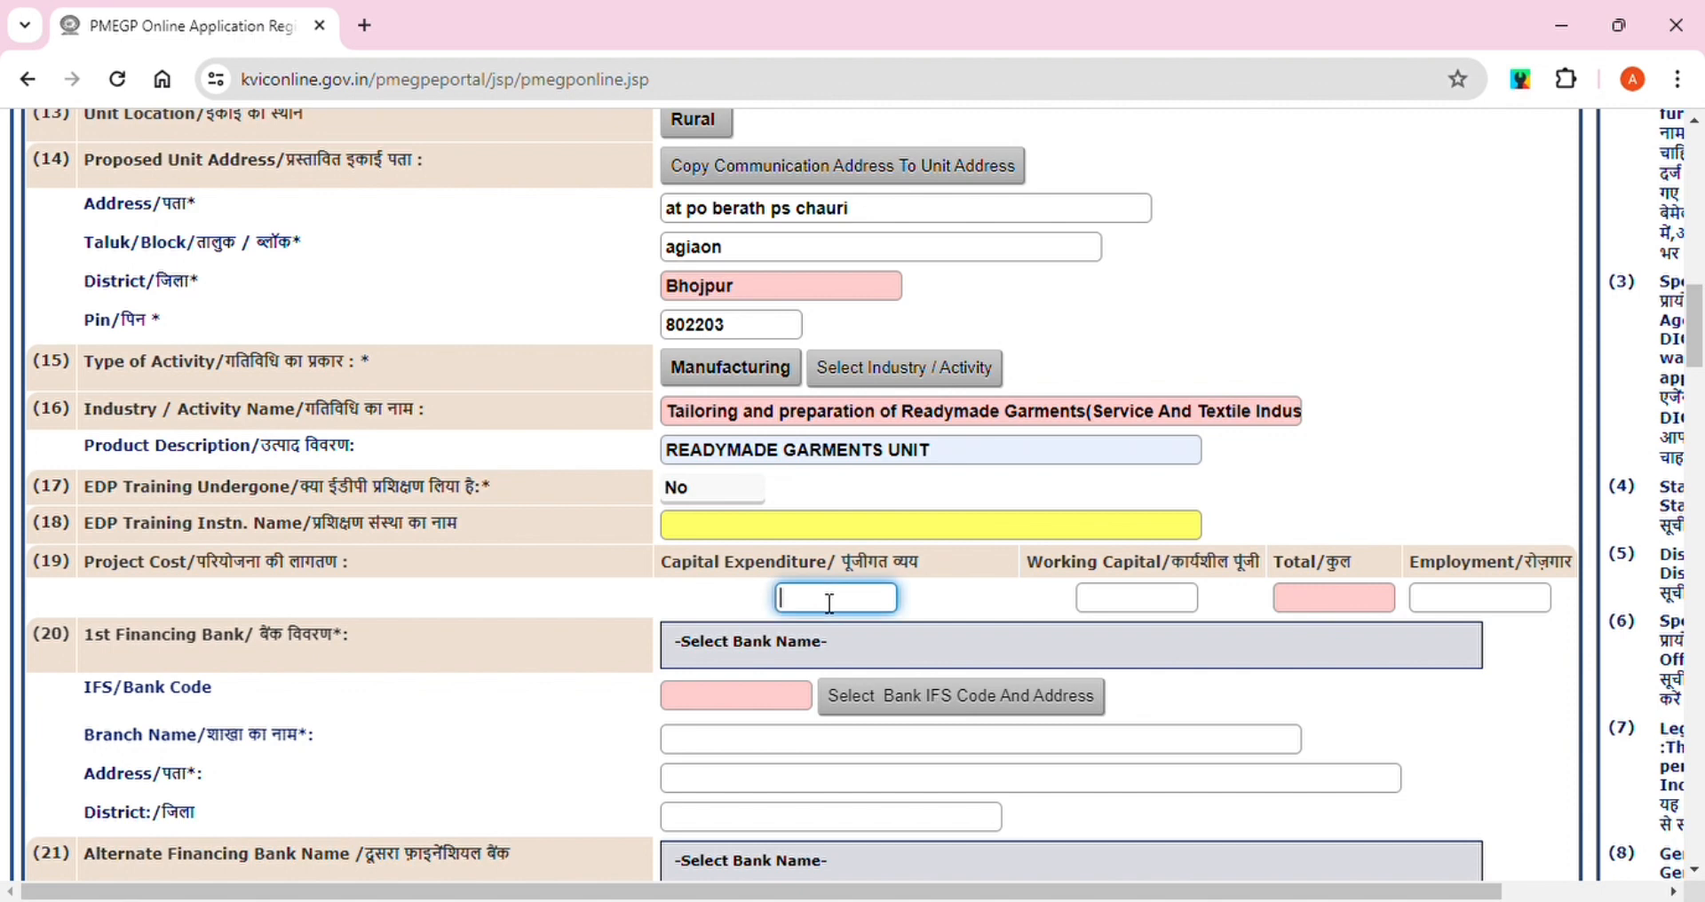
text(742000)
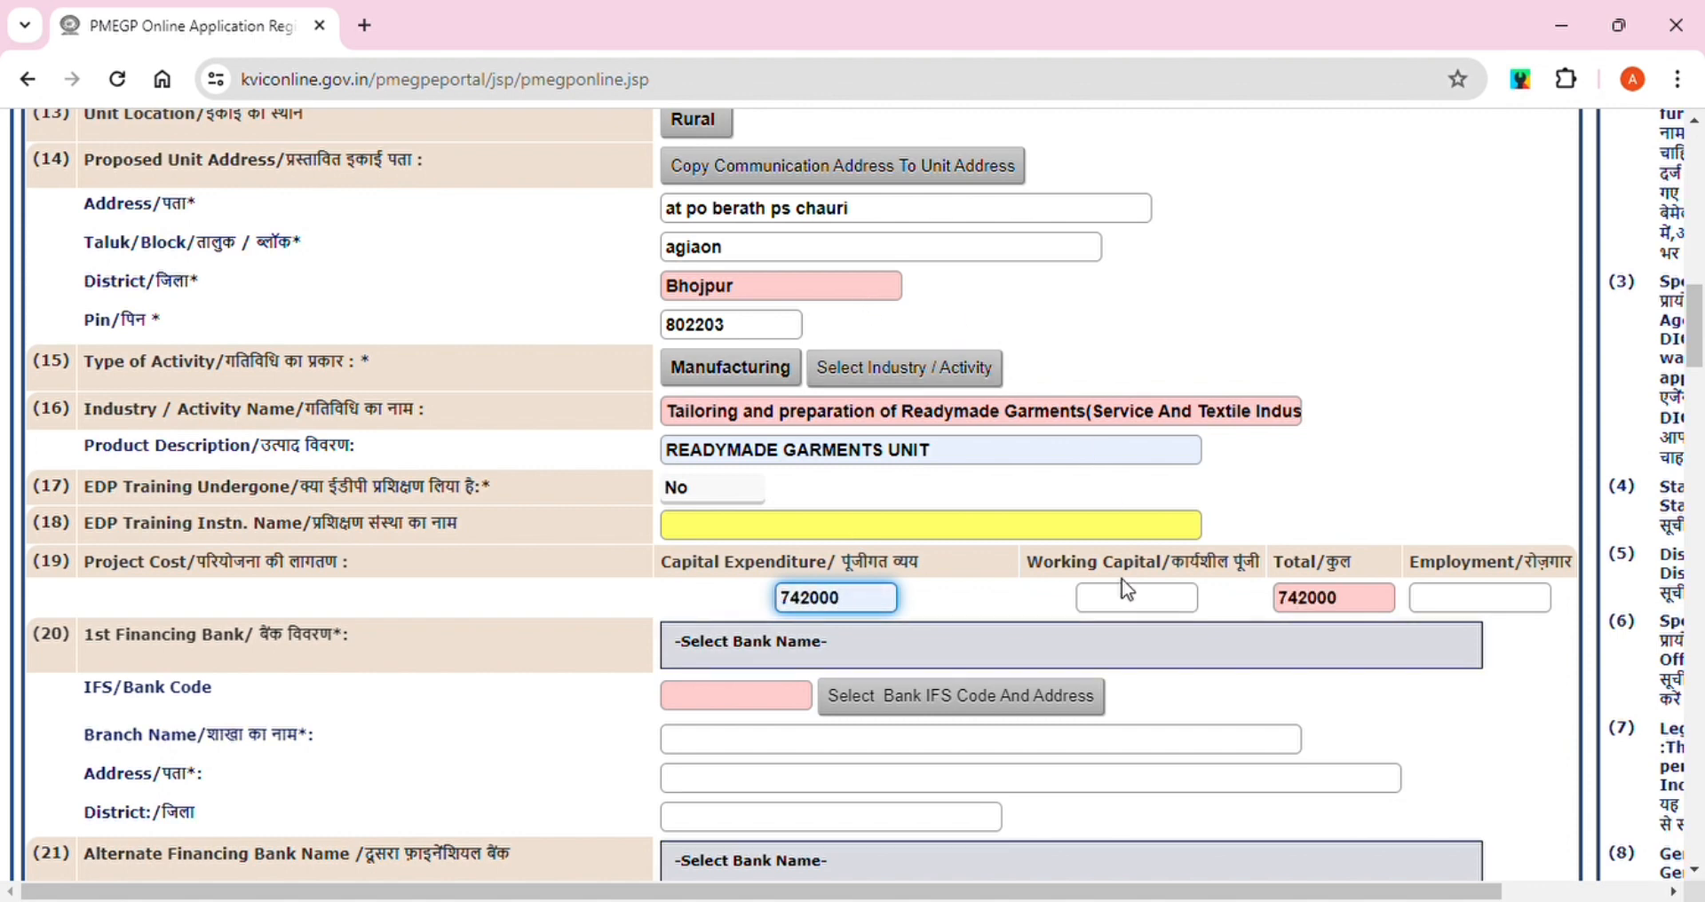
click(1130, 600)
text(250000)
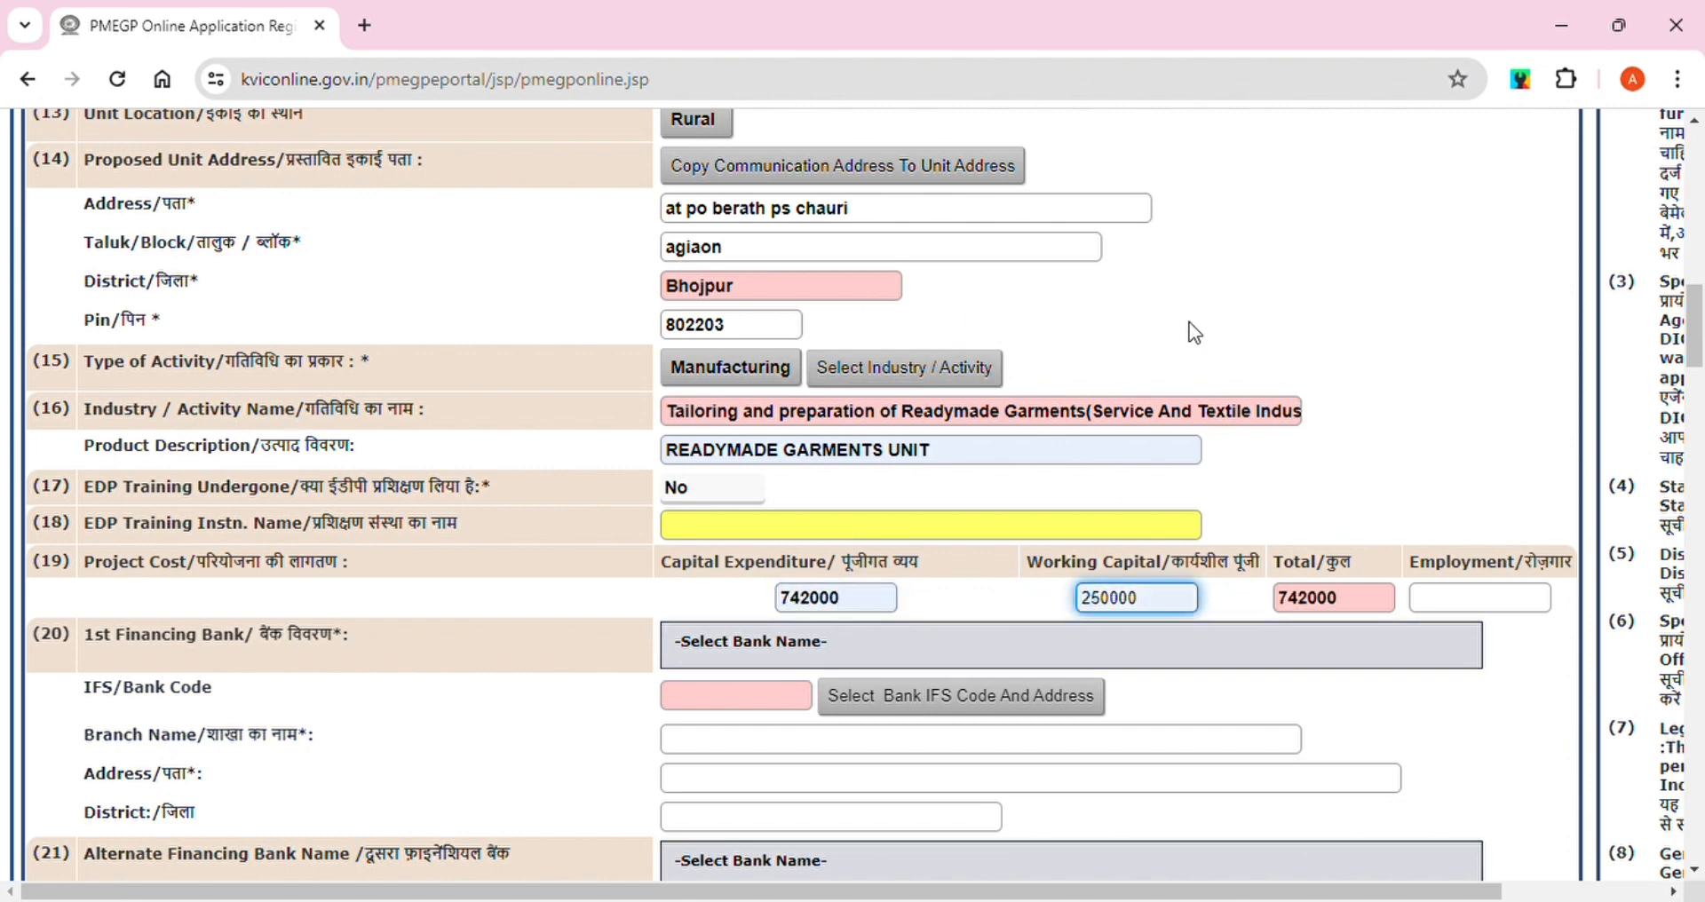
click(810, 665)
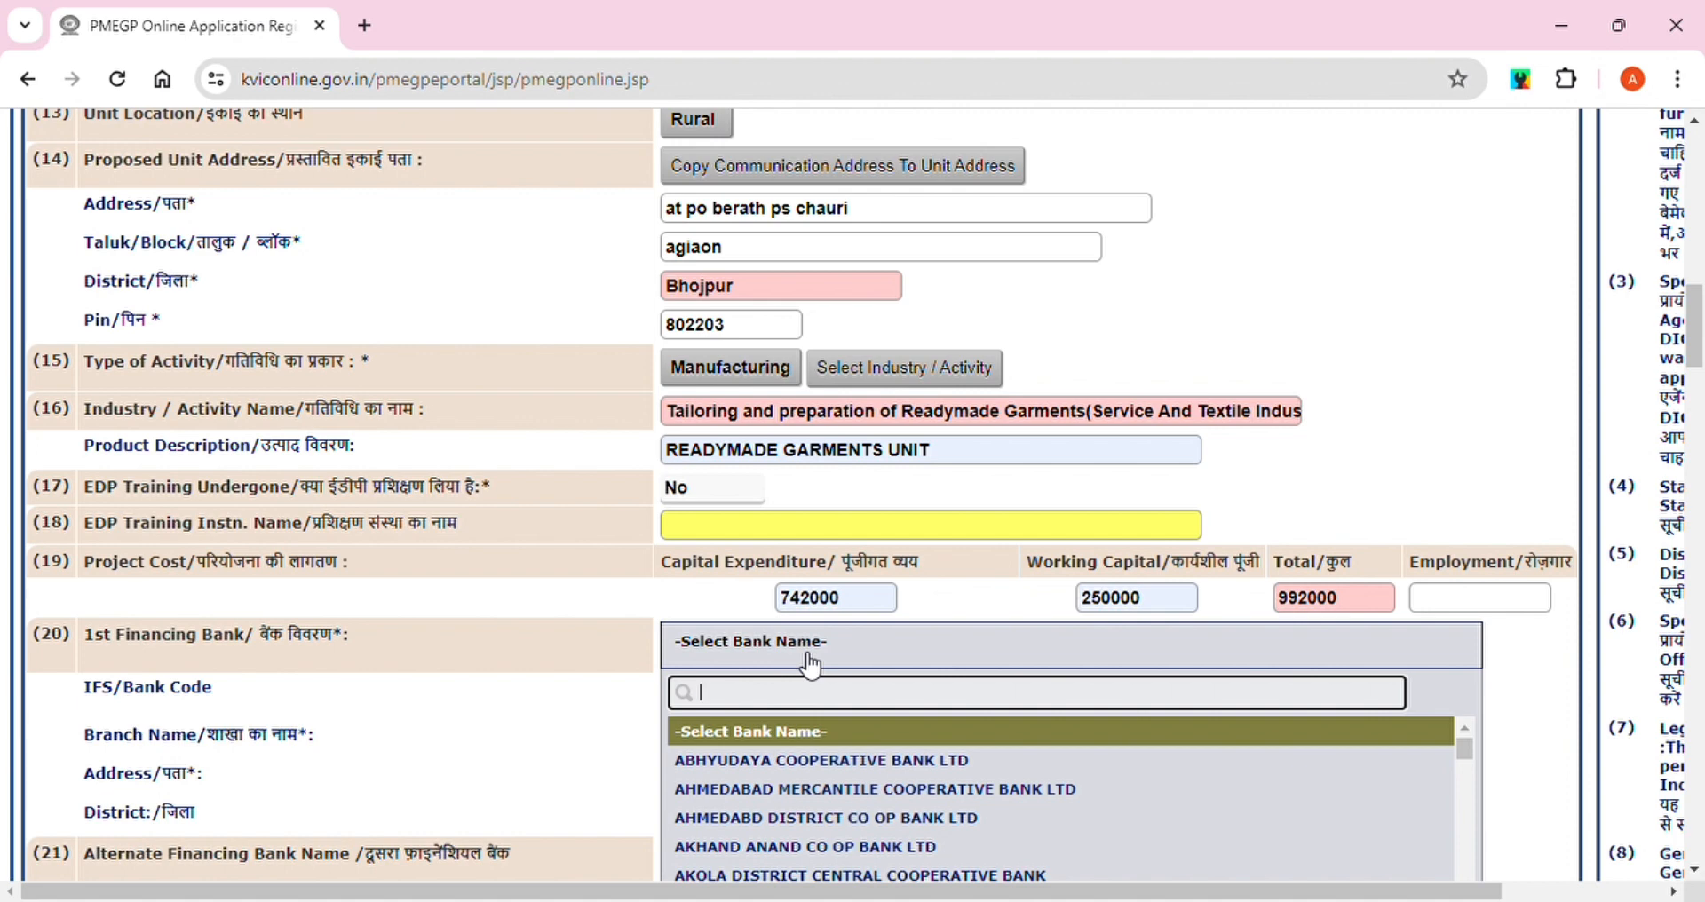
Set Punjab National Bank, BARUANA branch (IFS PUNB0214100), as the first financing bank
text(punjab)
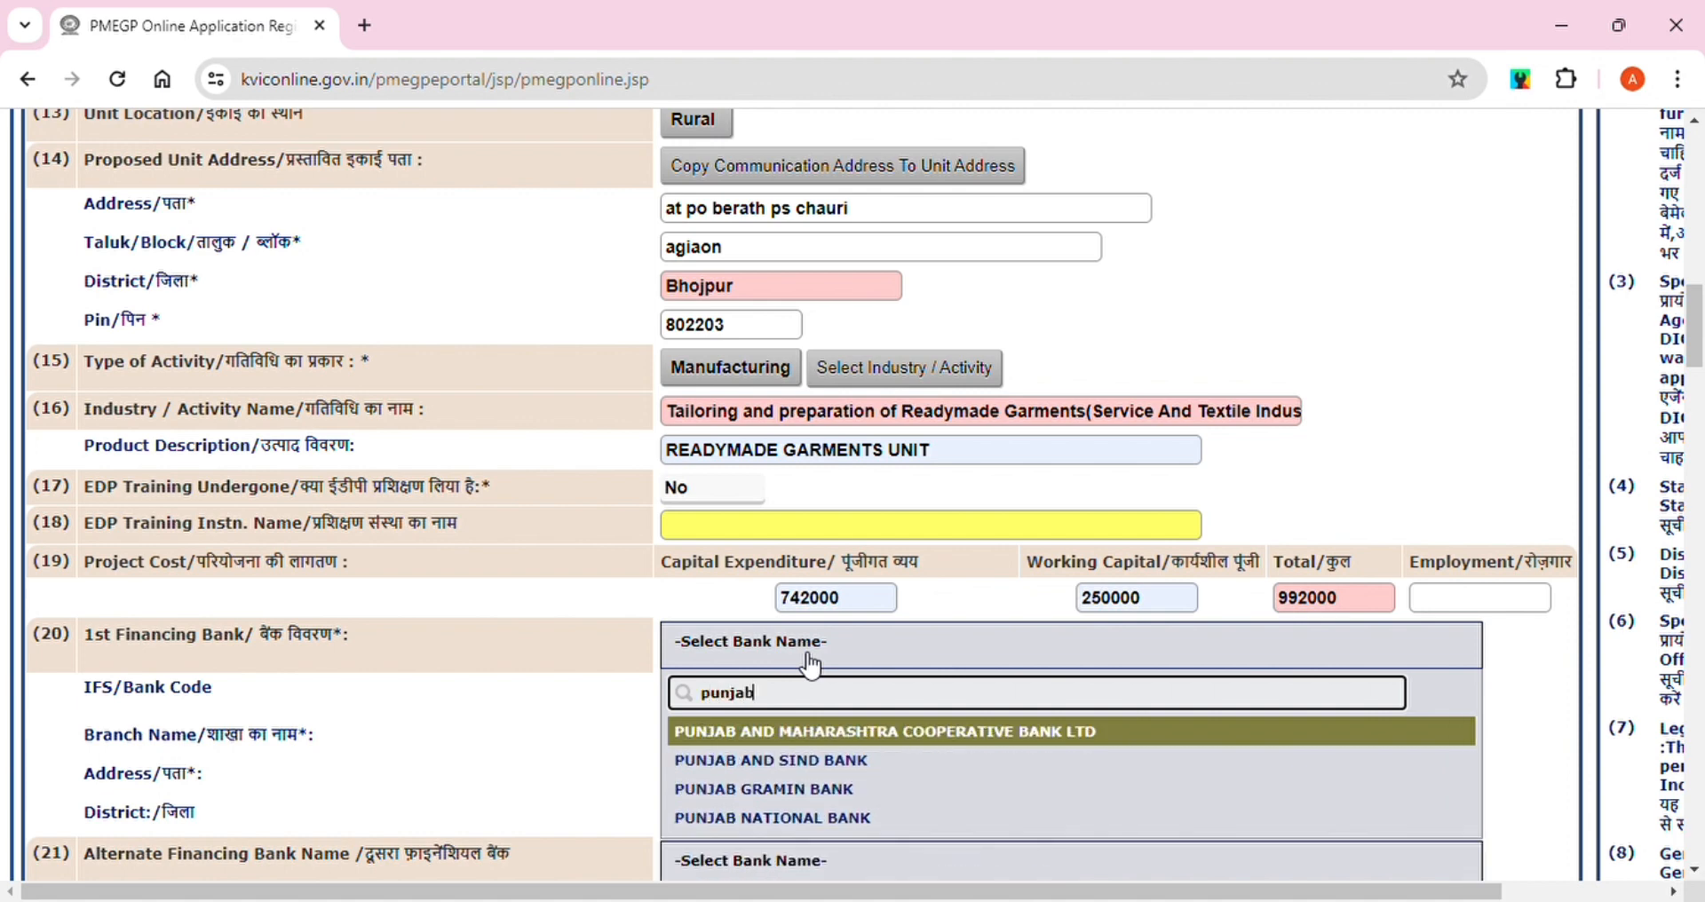
click(805, 817)
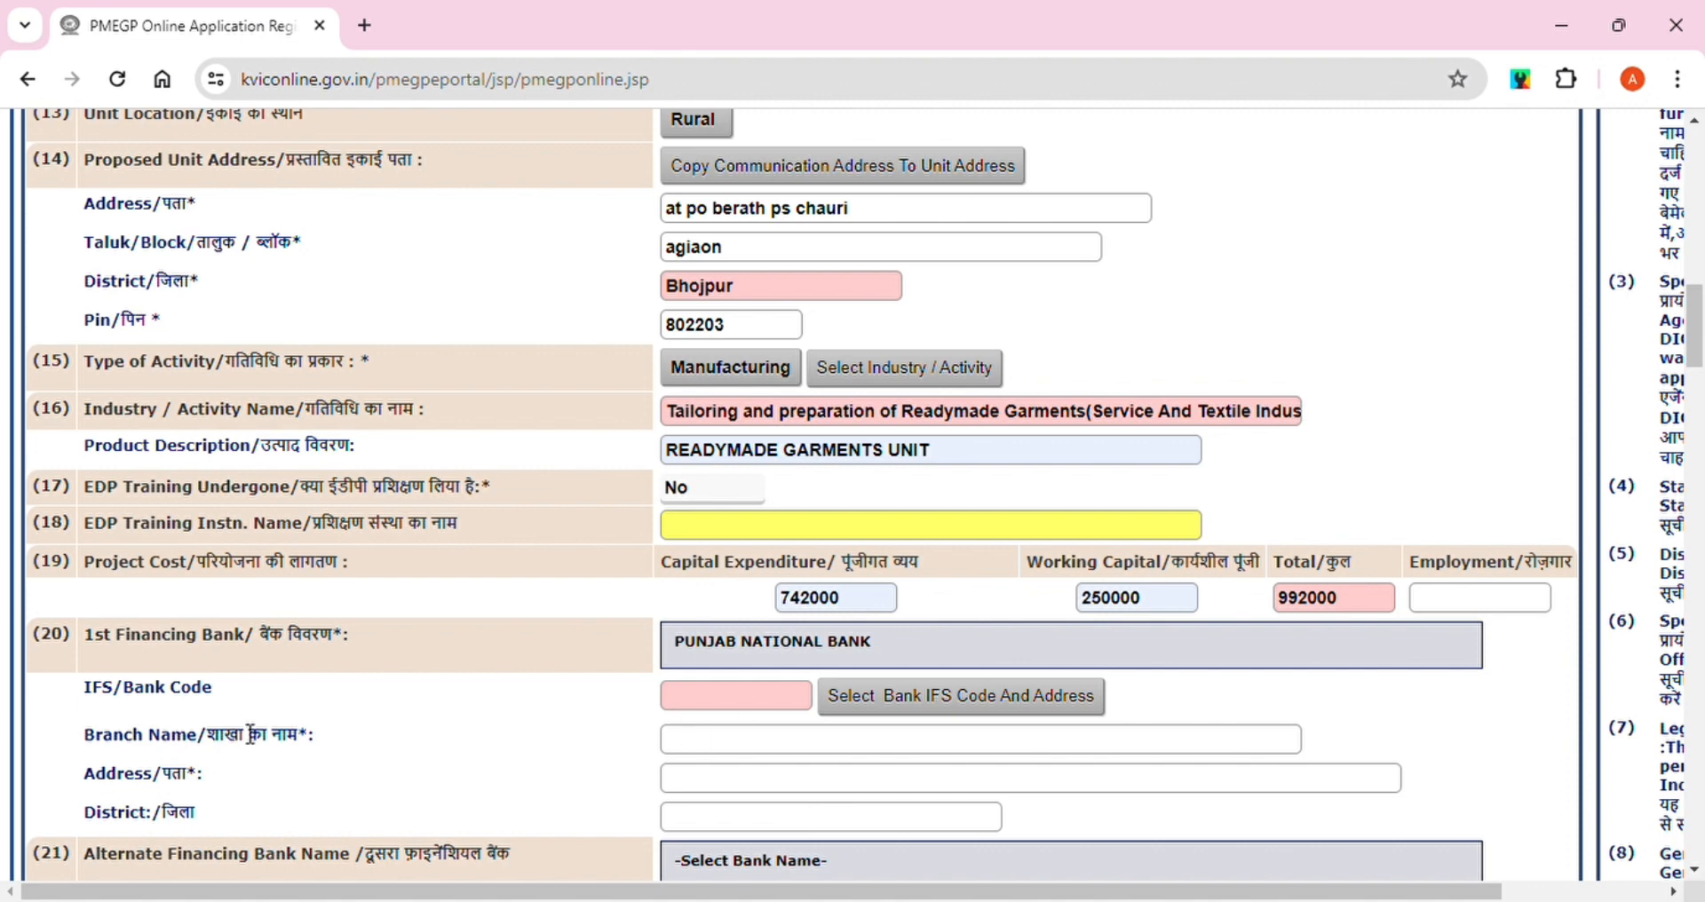
click(736, 700)
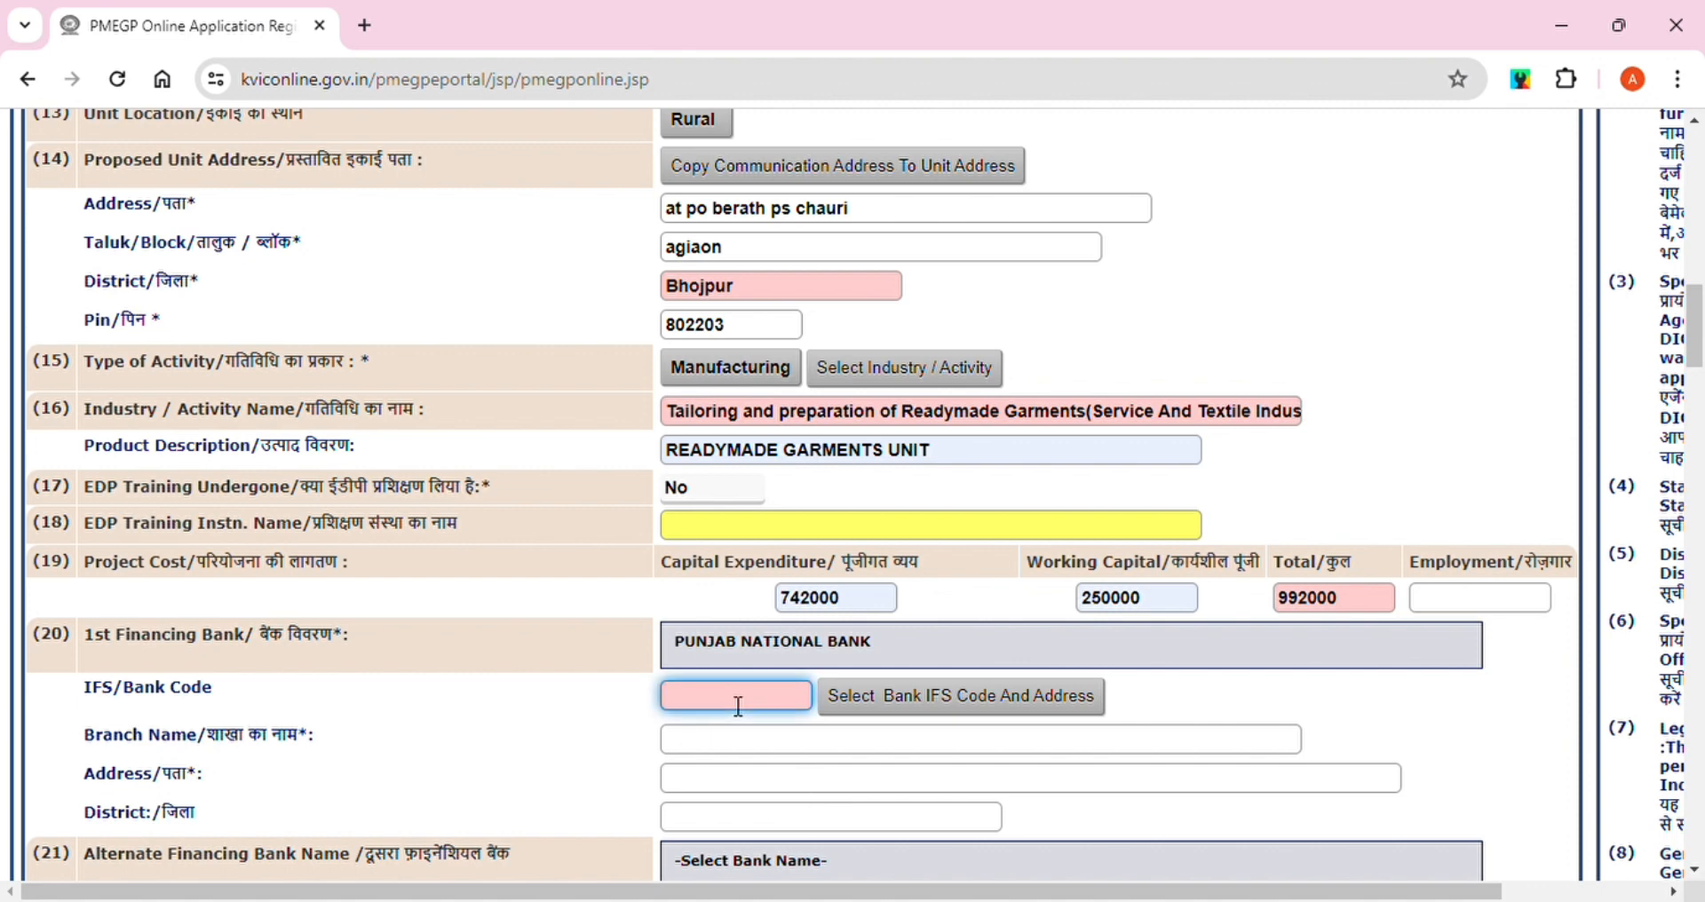
click(967, 706)
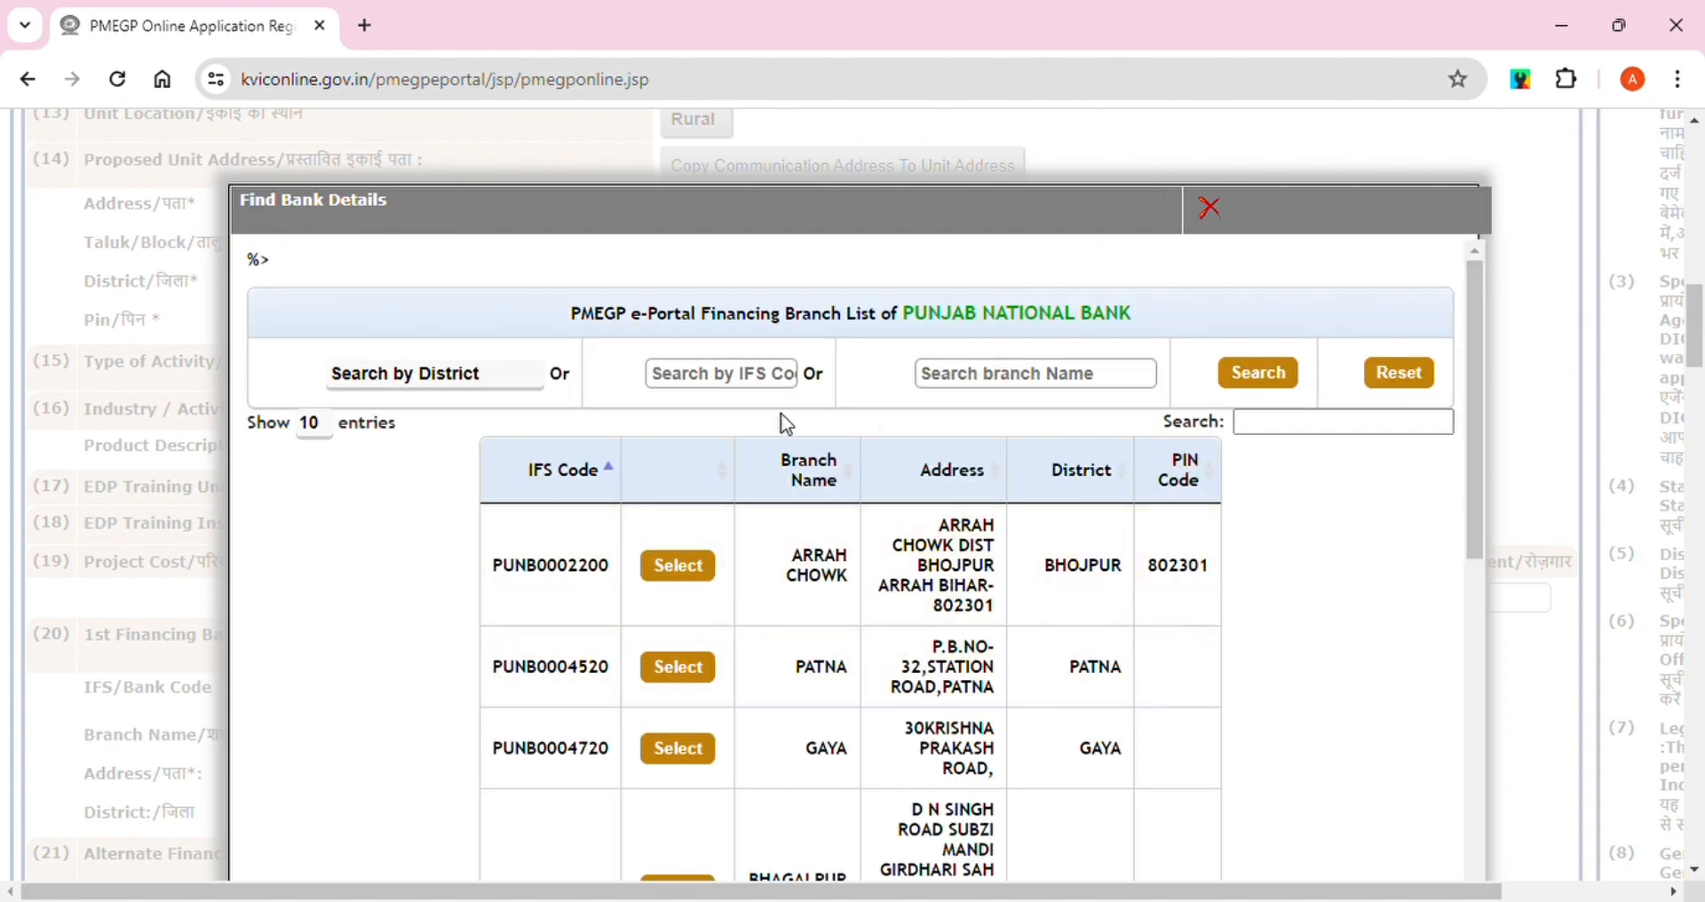
click(714, 380)
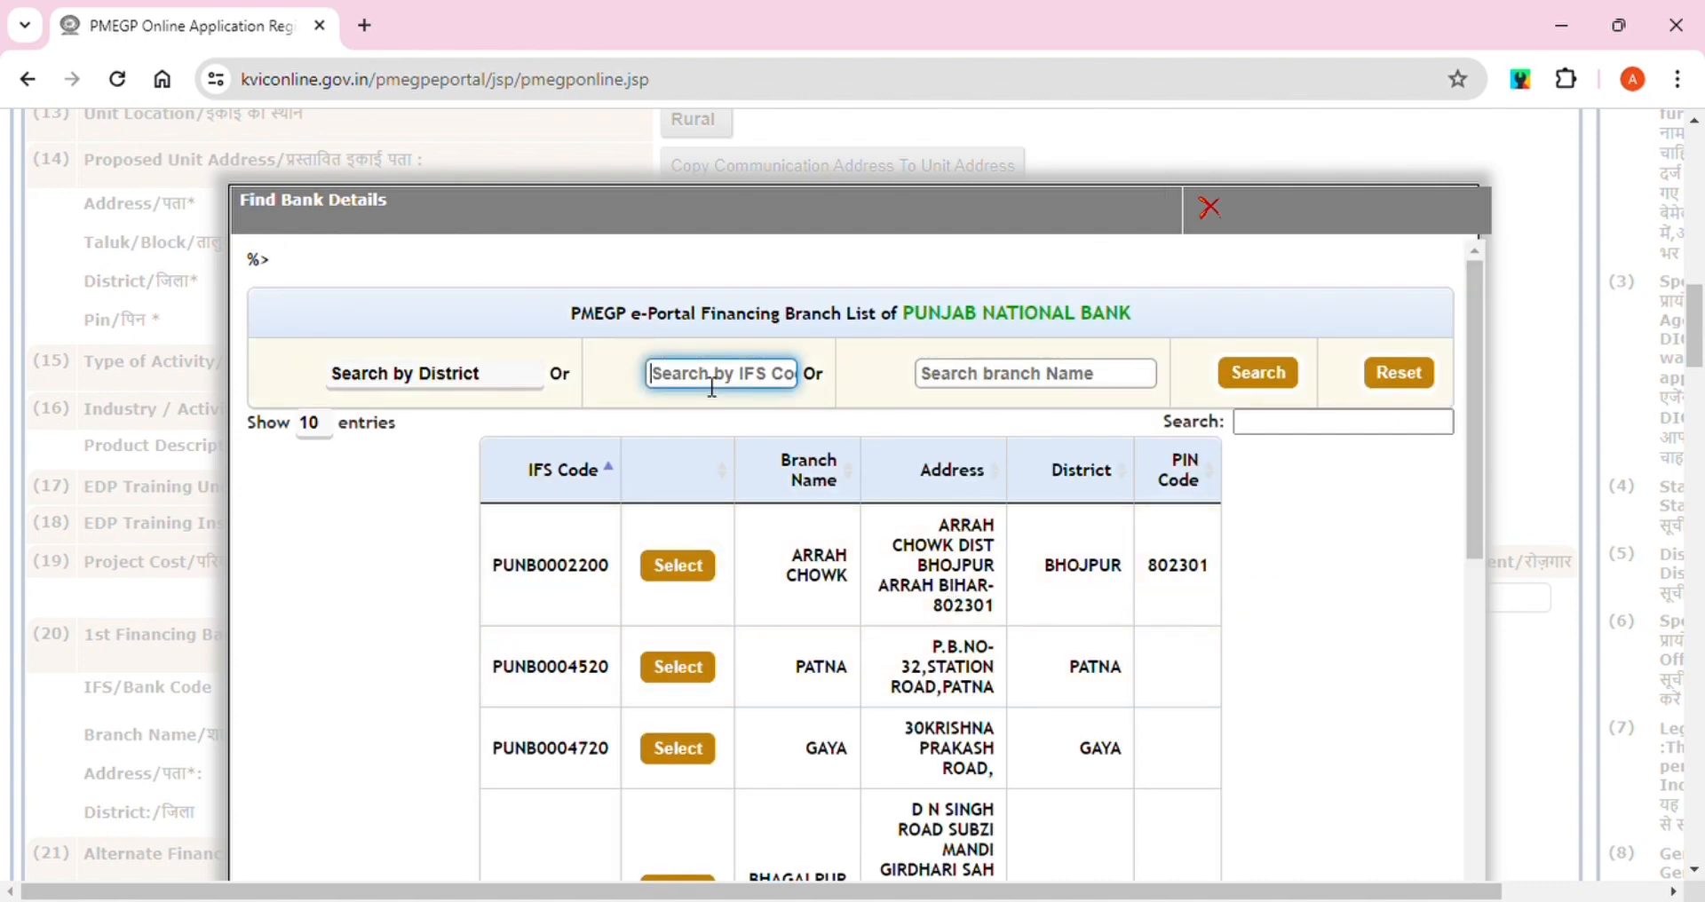
text(punb)
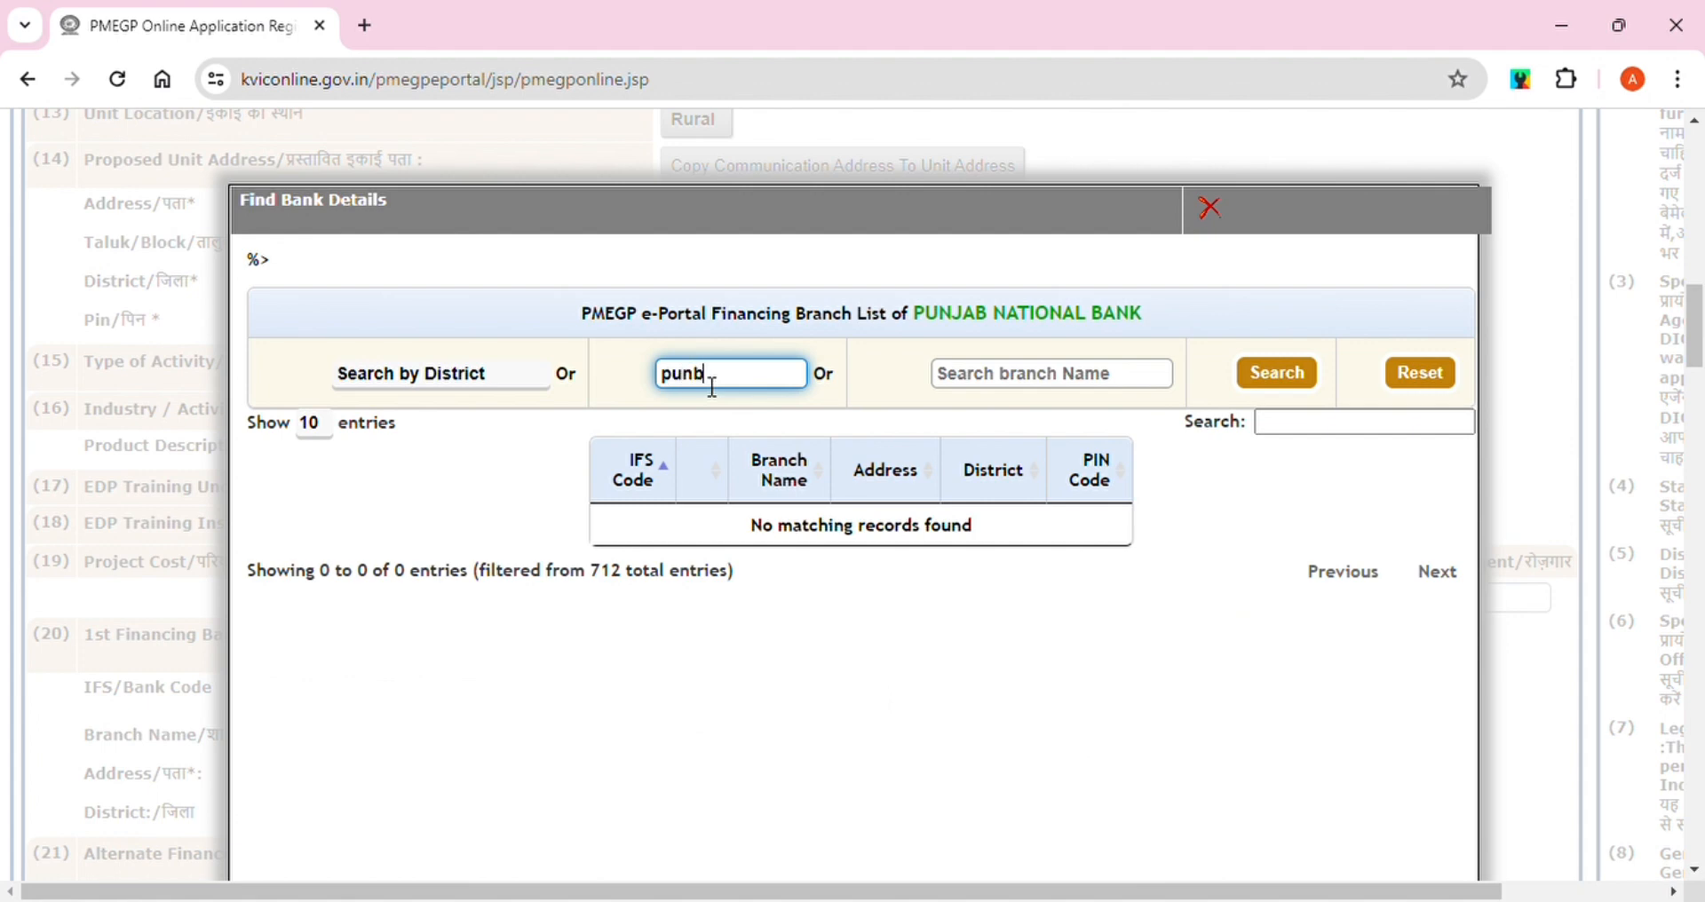
text(0214100)
click(1284, 385)
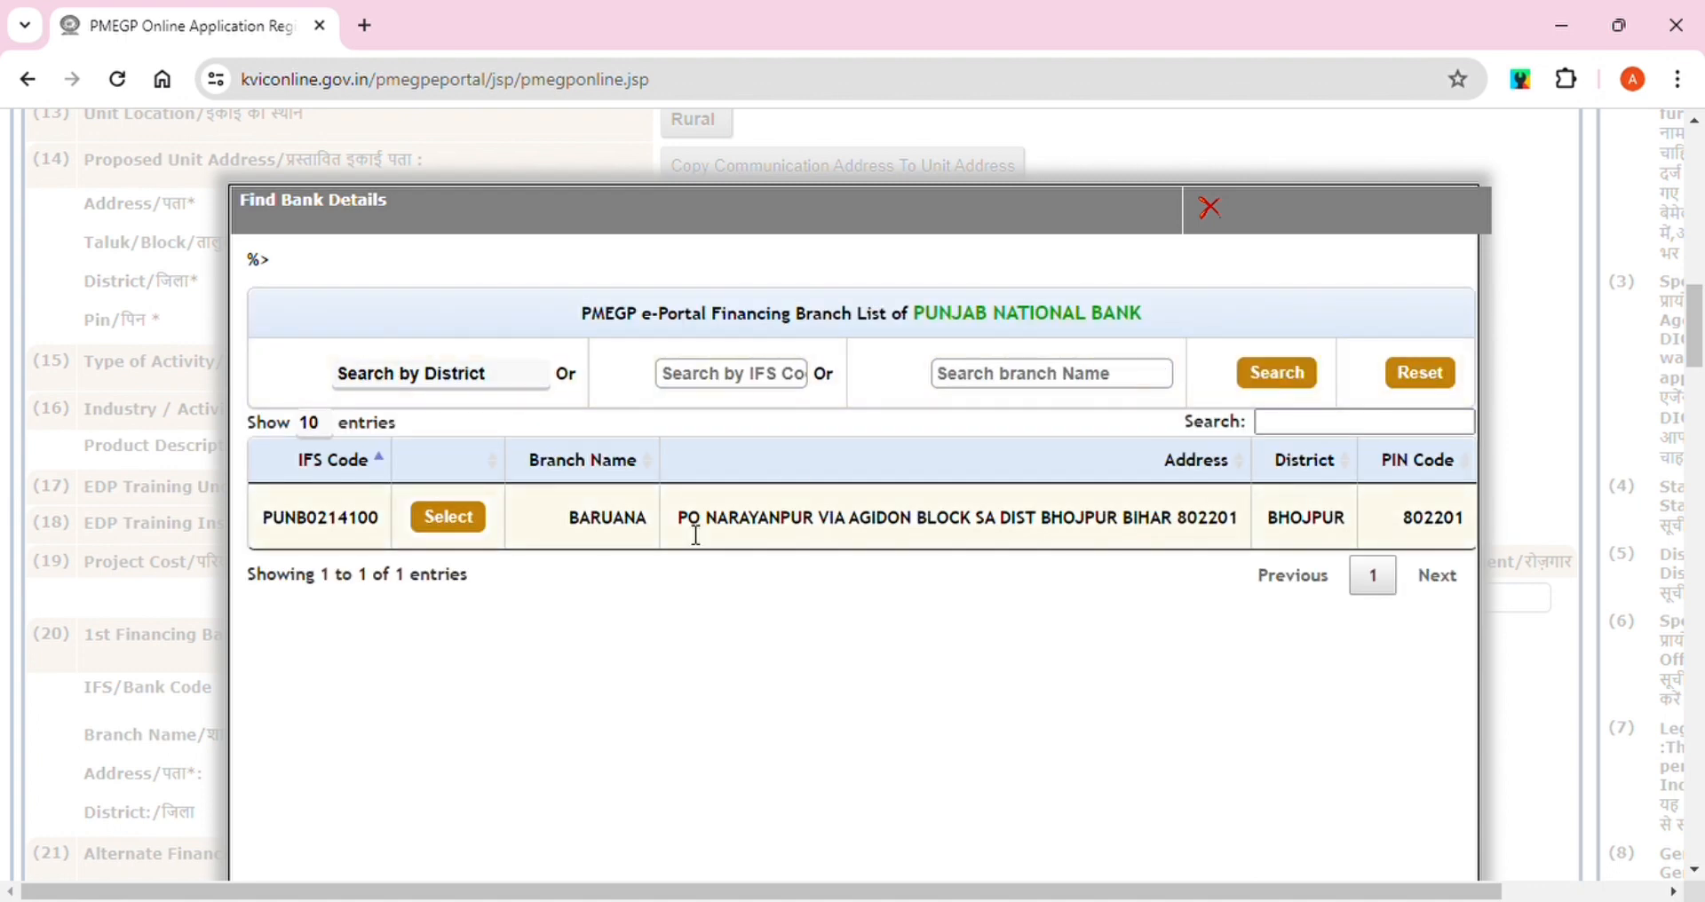
click(447, 516)
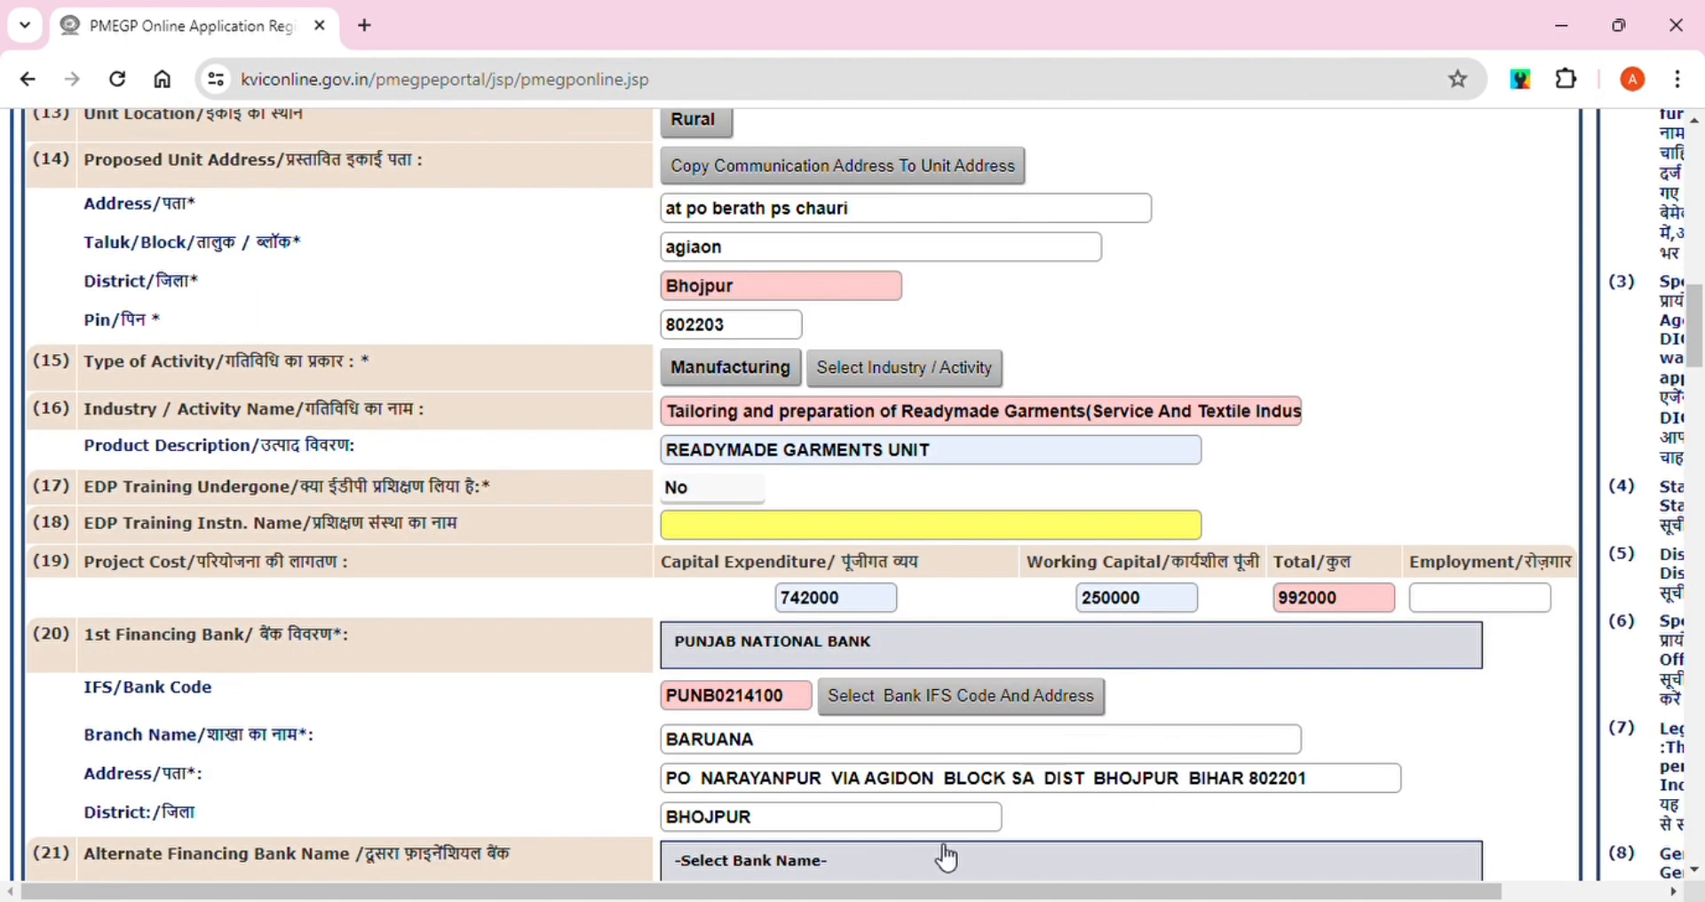
Set State Bank of India, GARHANI branch (IFS SBIN0011806), as the alternate financing bank
drag(1696, 316, 1700, 373)
scroll(1700, 373, up, 1)
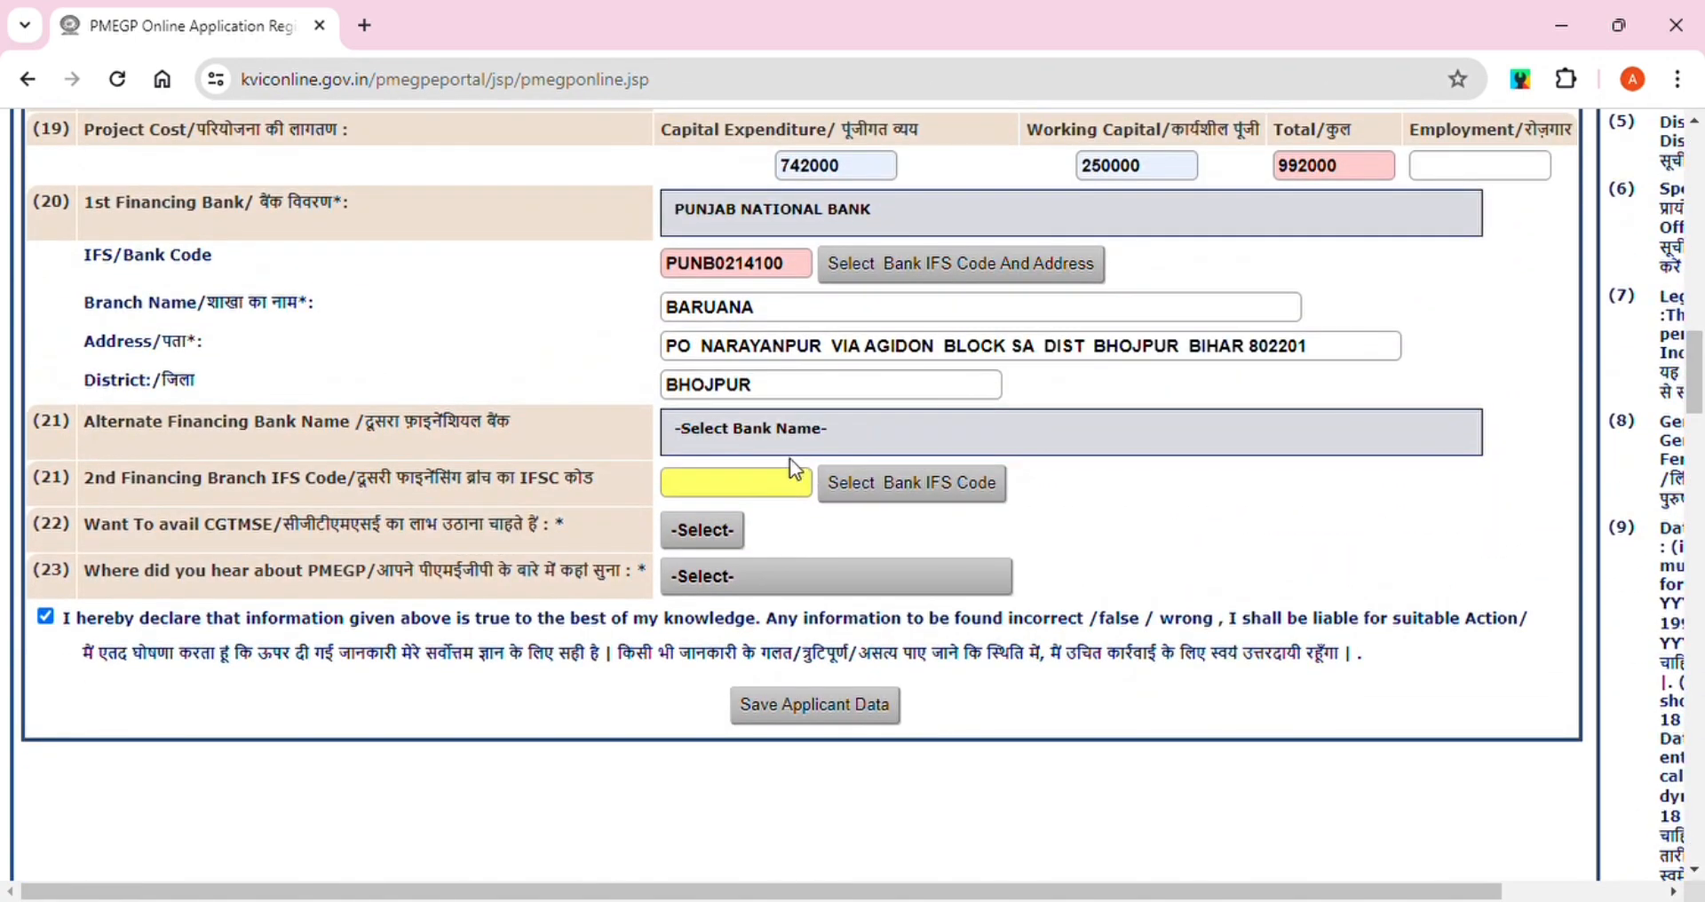
click(755, 430)
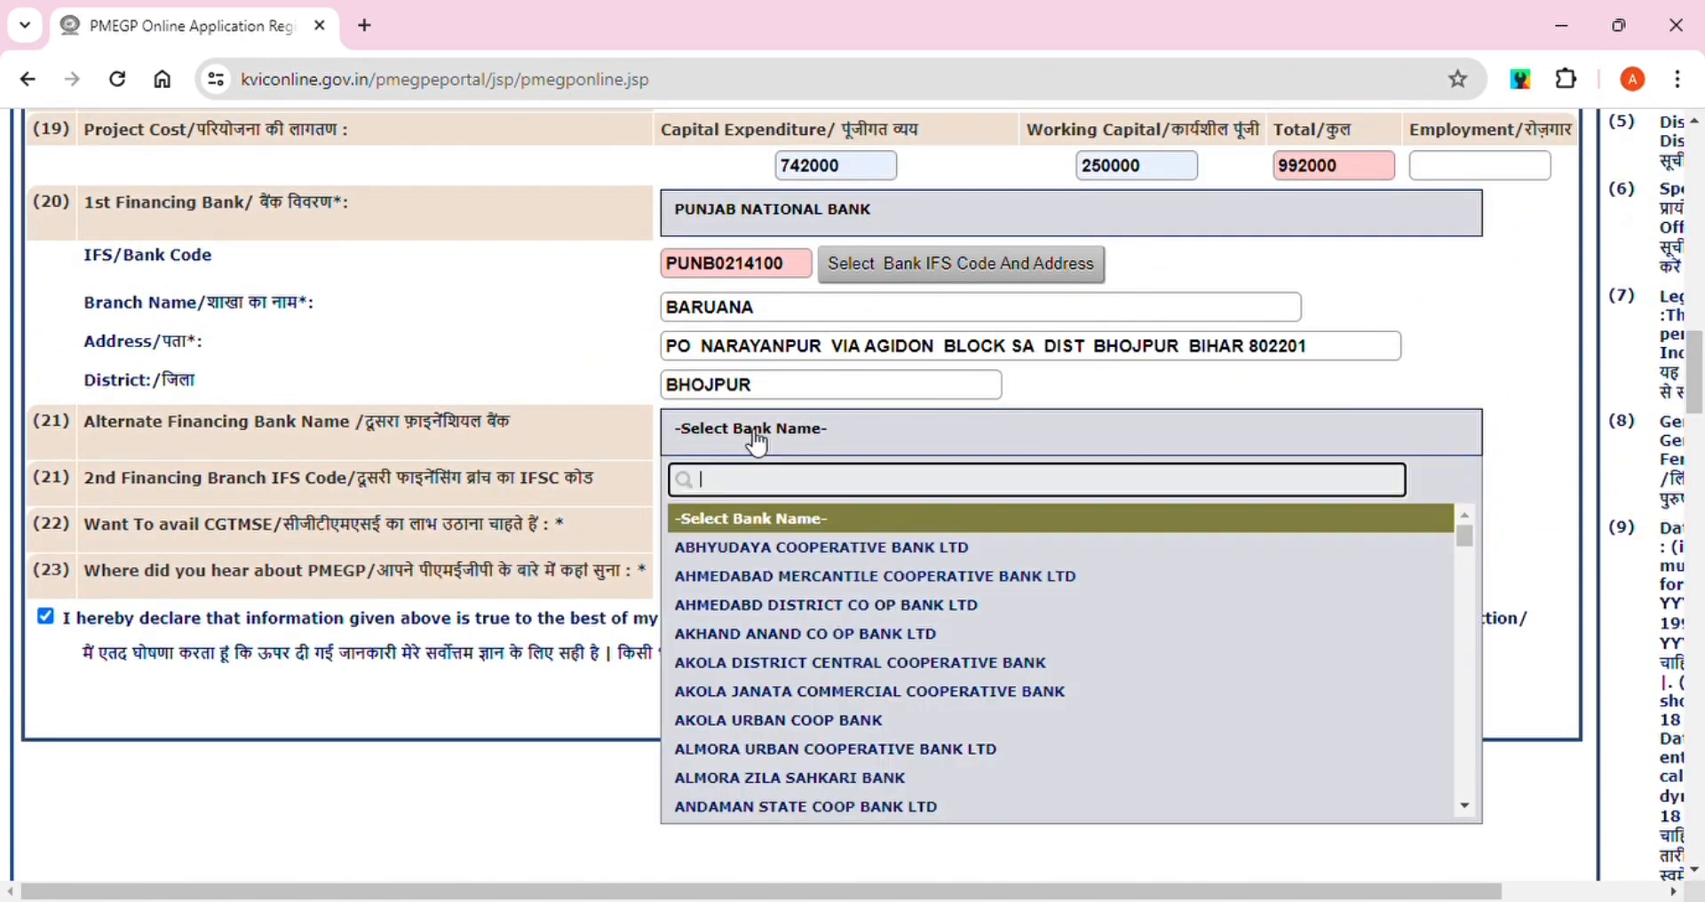
text(state ba)
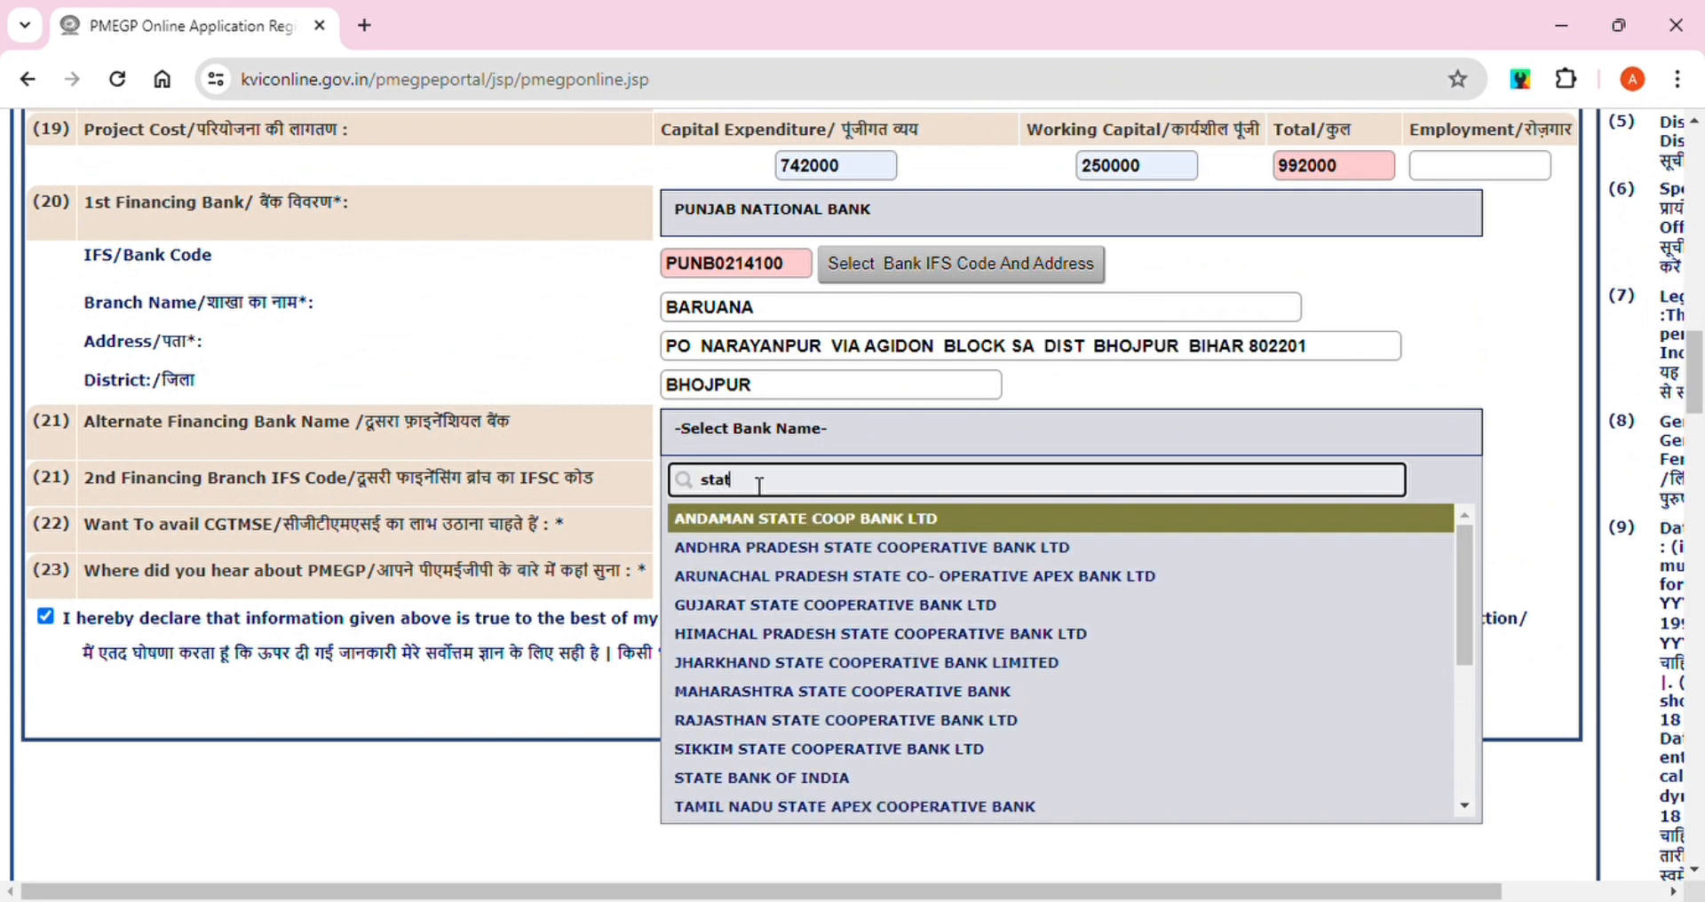
text(nk)
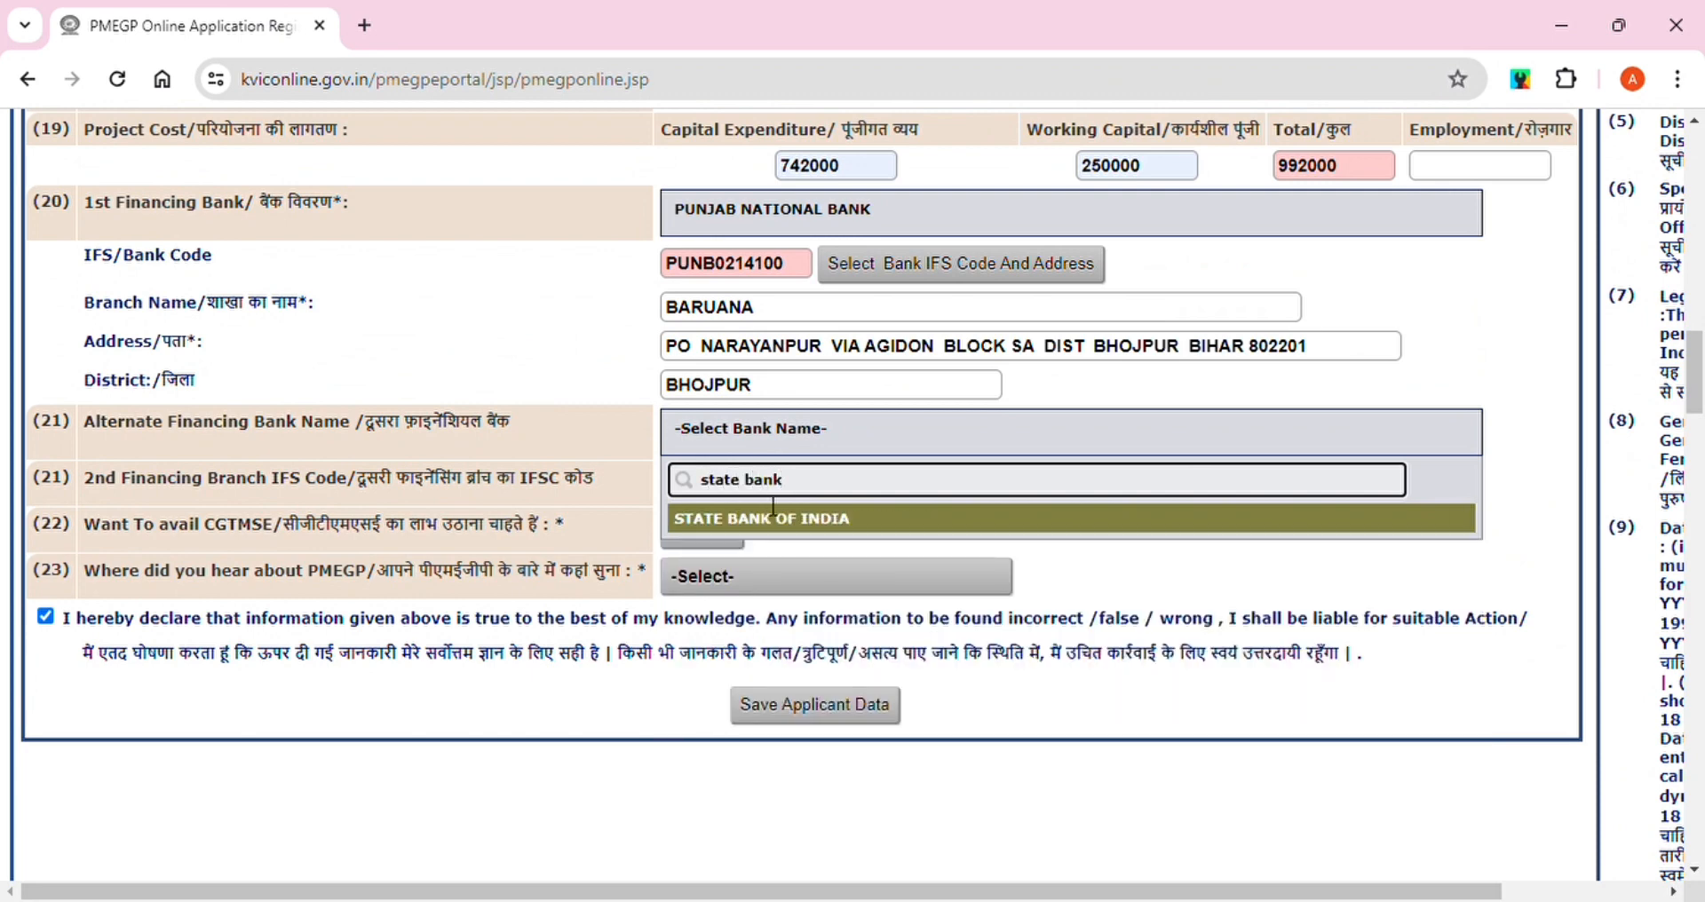
click(792, 522)
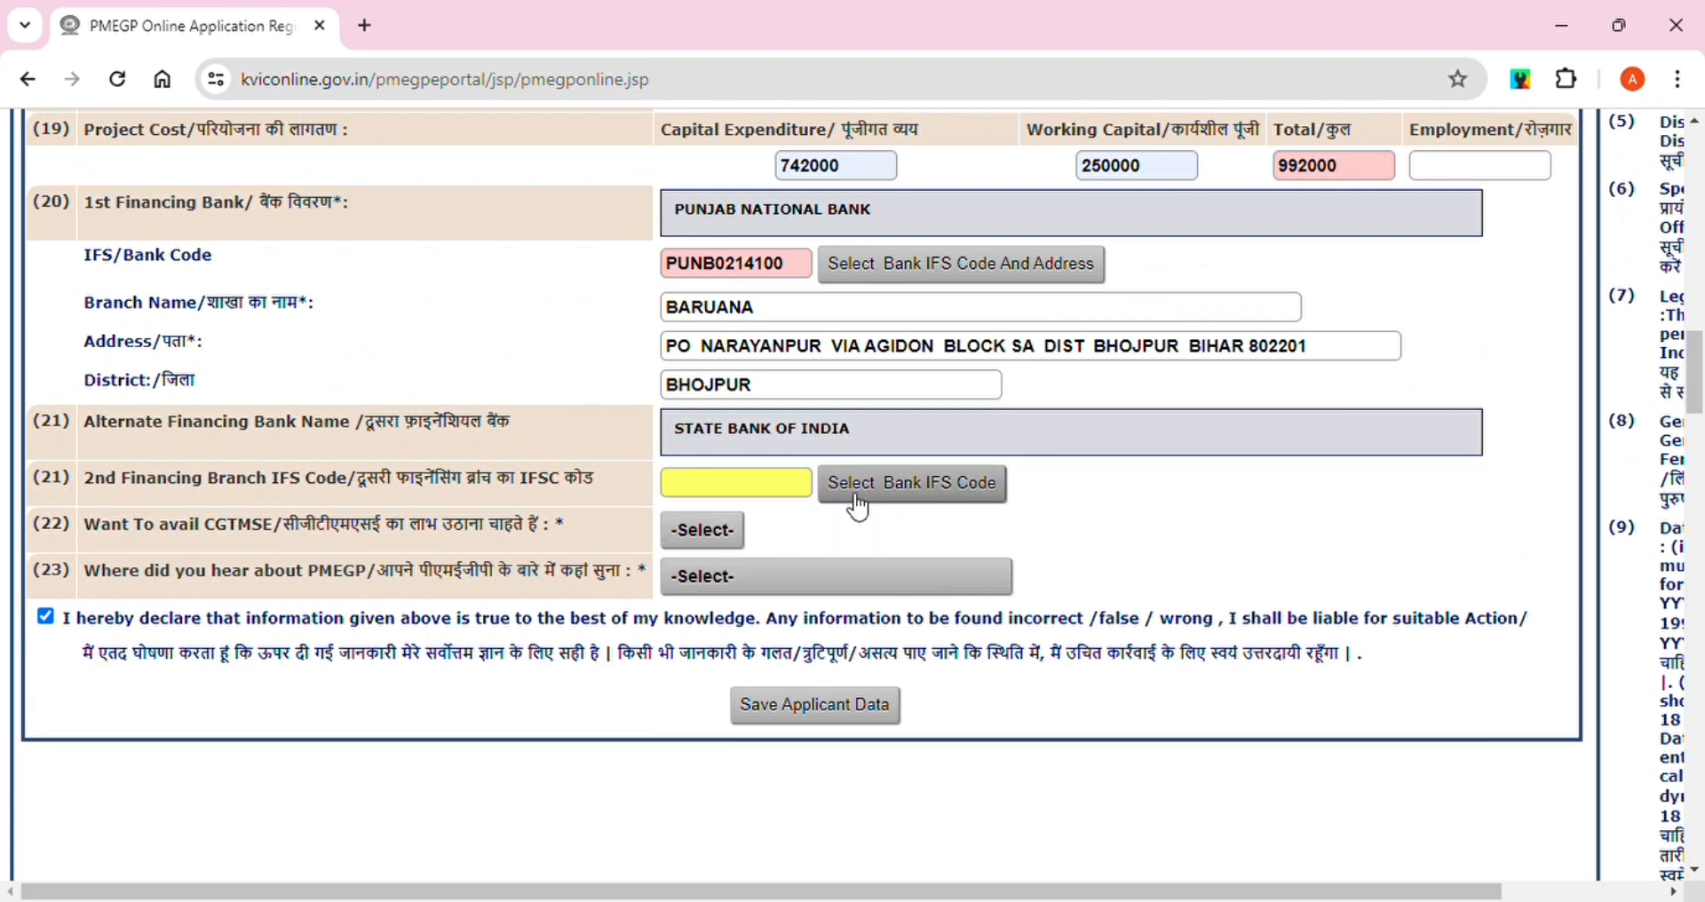
click(874, 496)
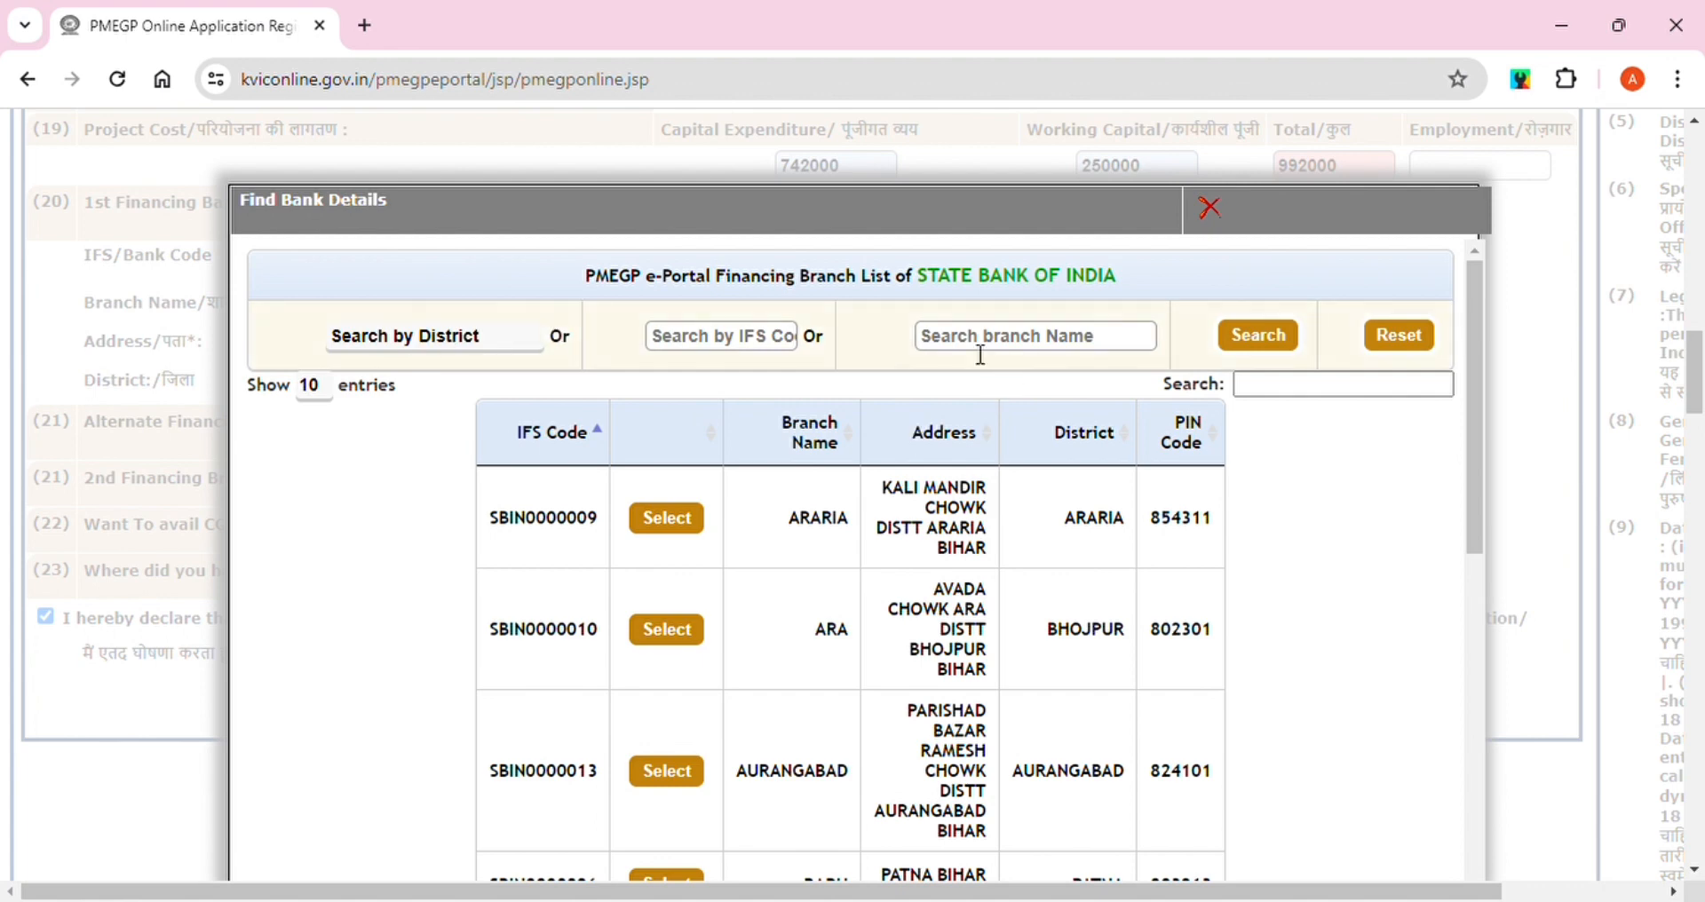
click(724, 350)
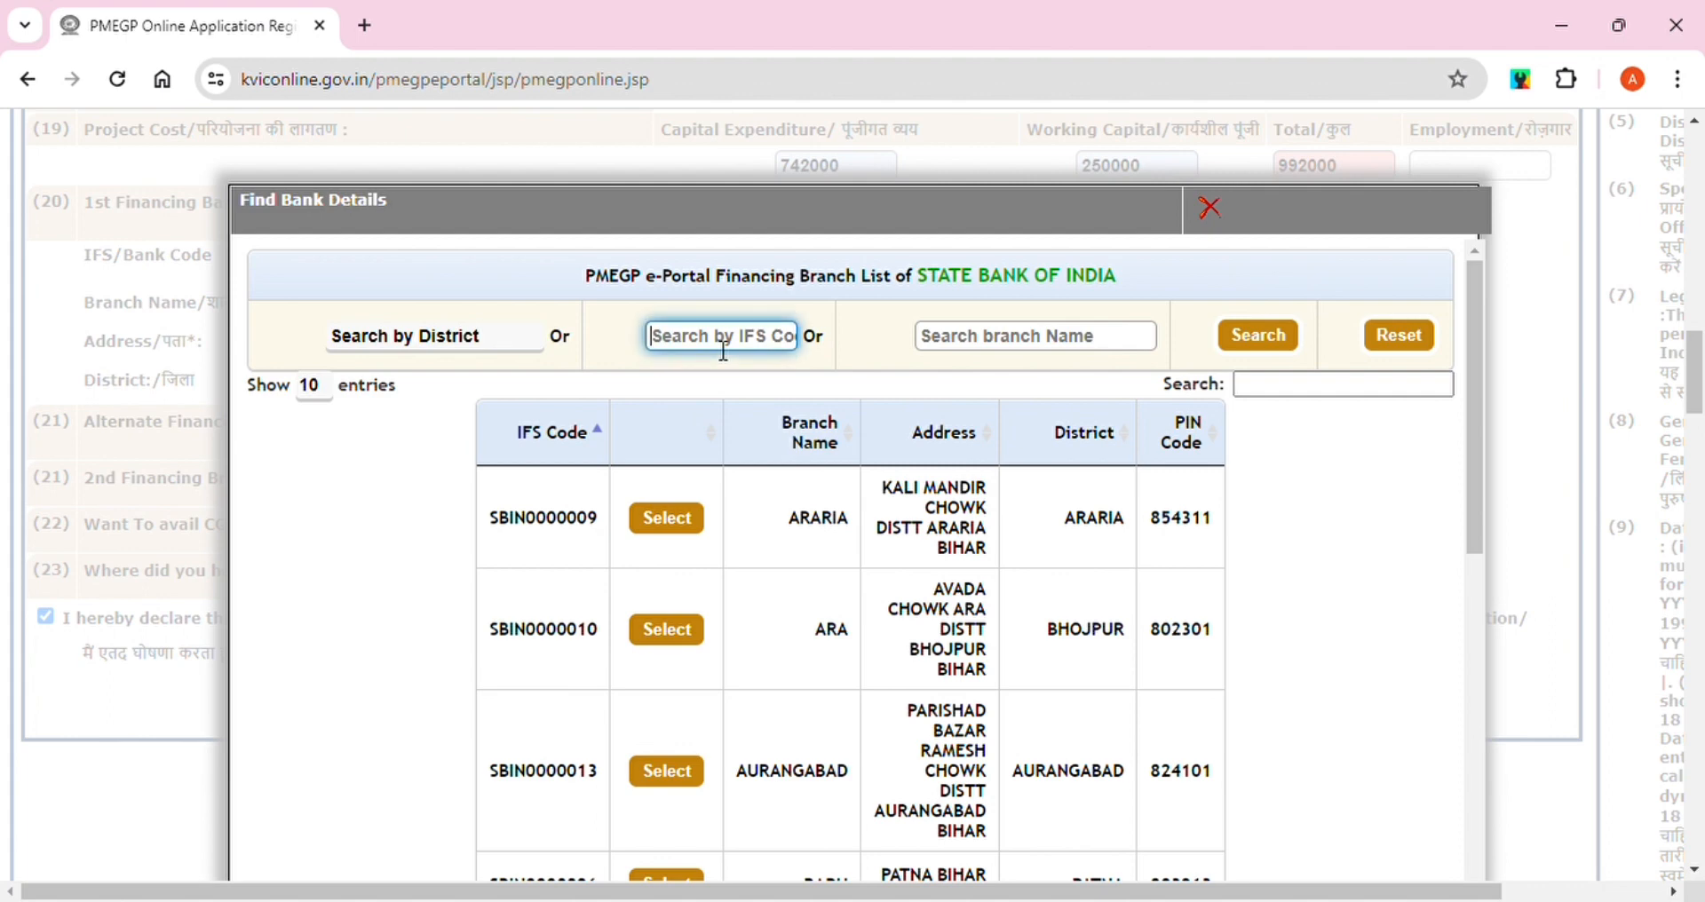
text(sbin)
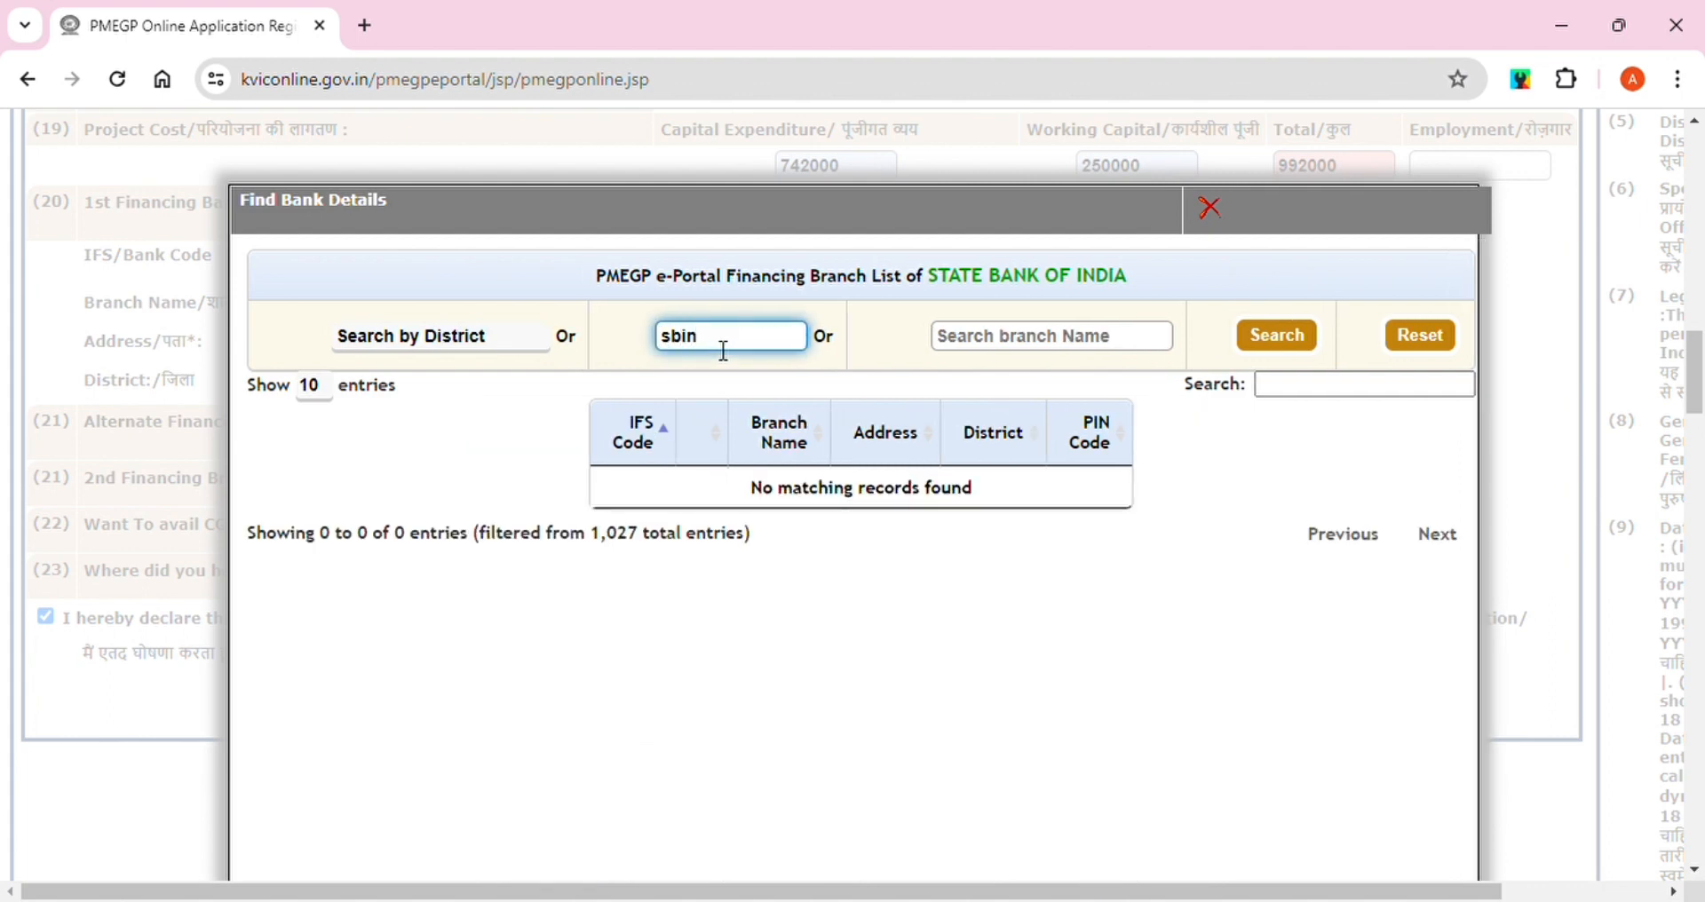
text(0011806)
click(1270, 356)
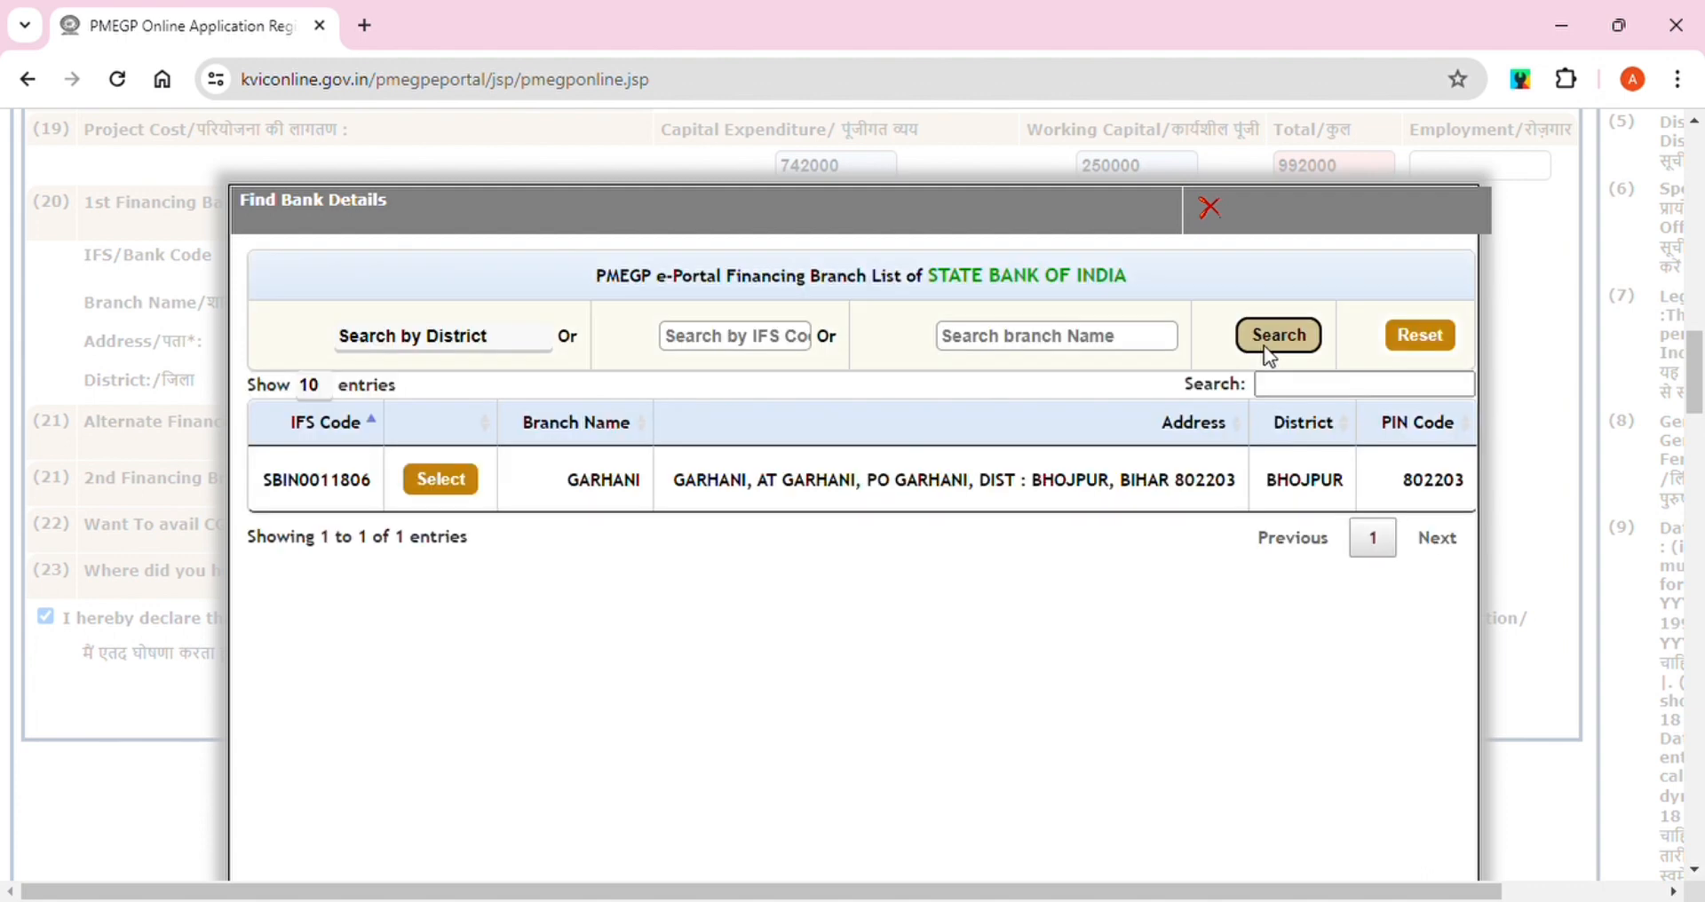
click(442, 480)
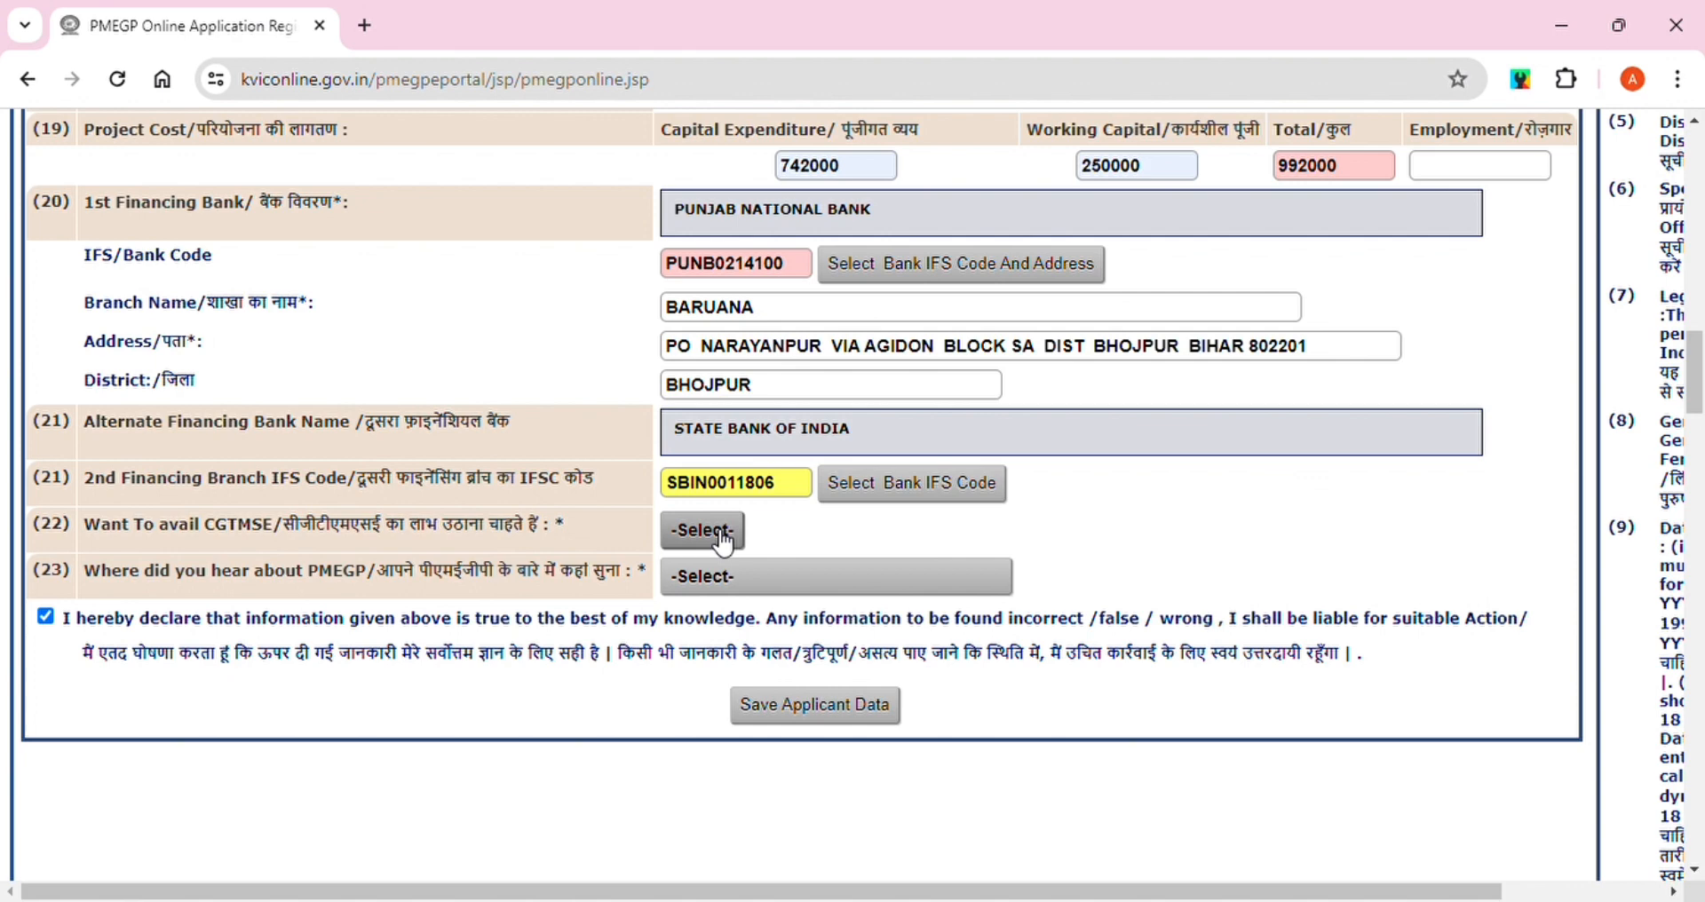
Answer Yes for CGTMSE and Word Of Mouth as PMEGP source, then save the applicant data
click(678, 574)
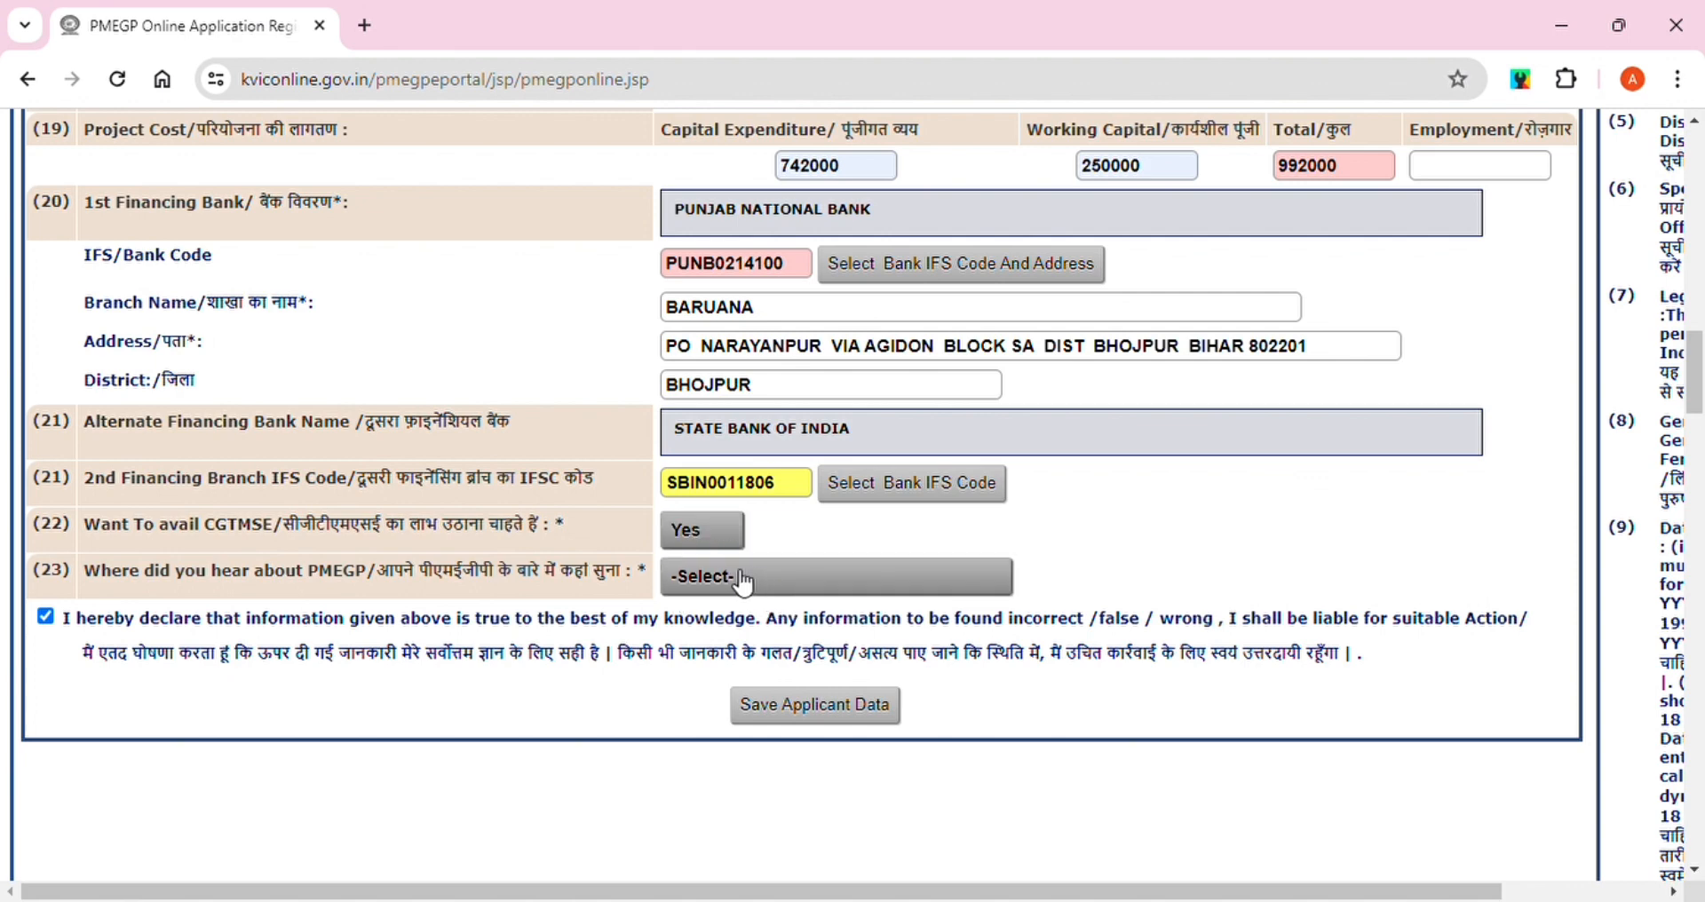
click(732, 639)
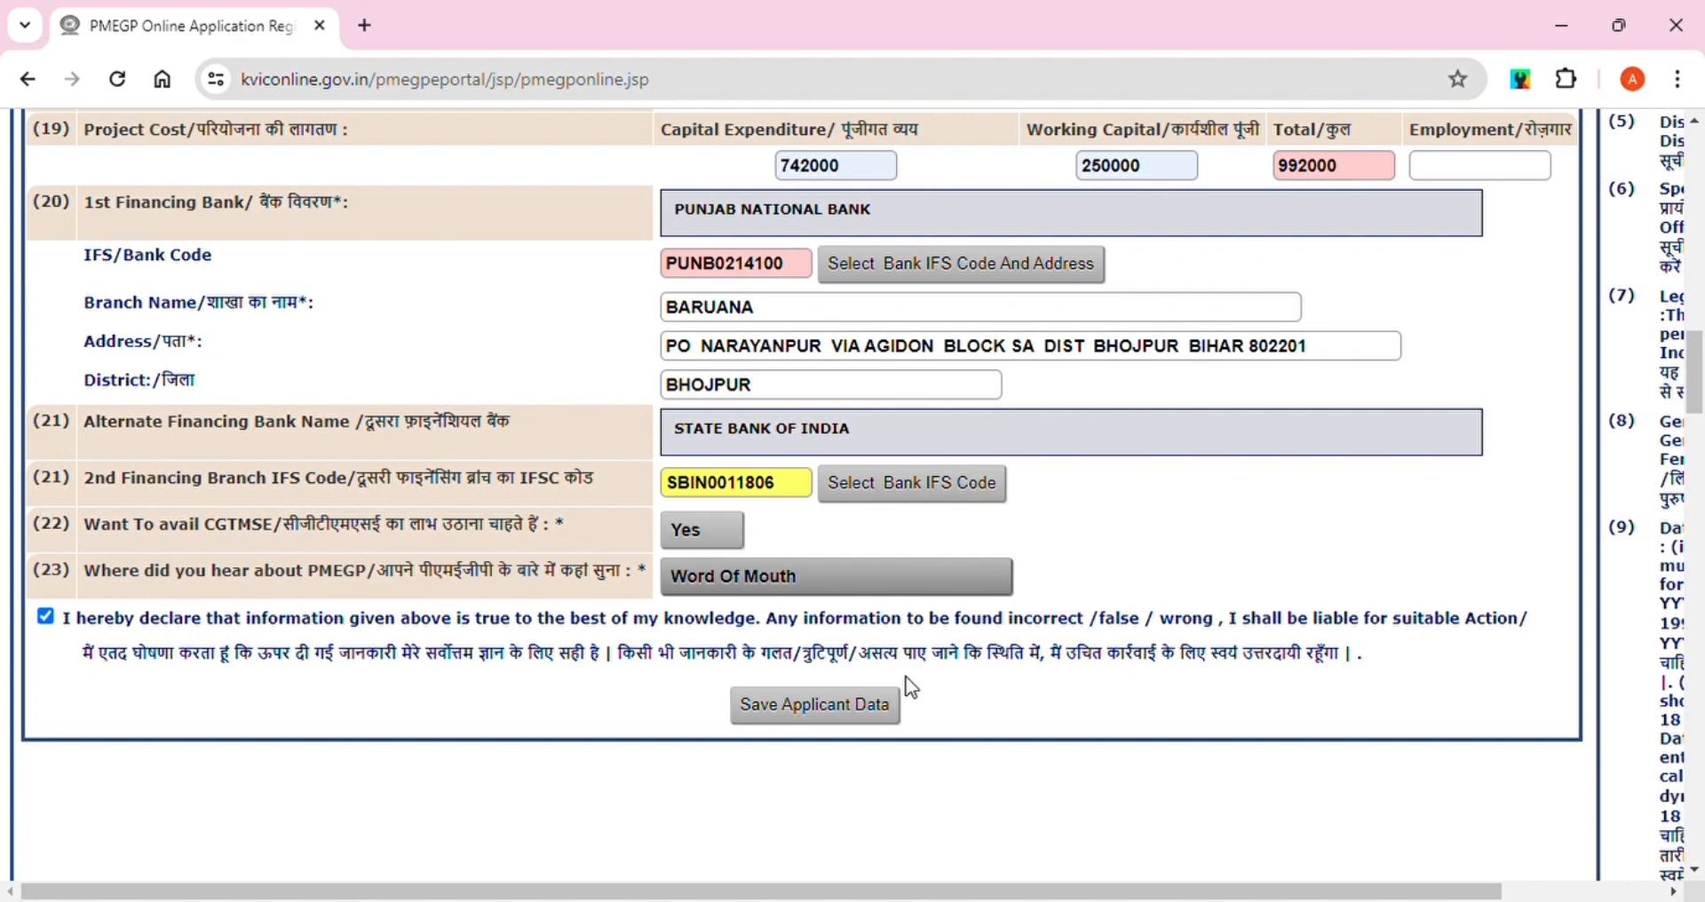
click(797, 711)
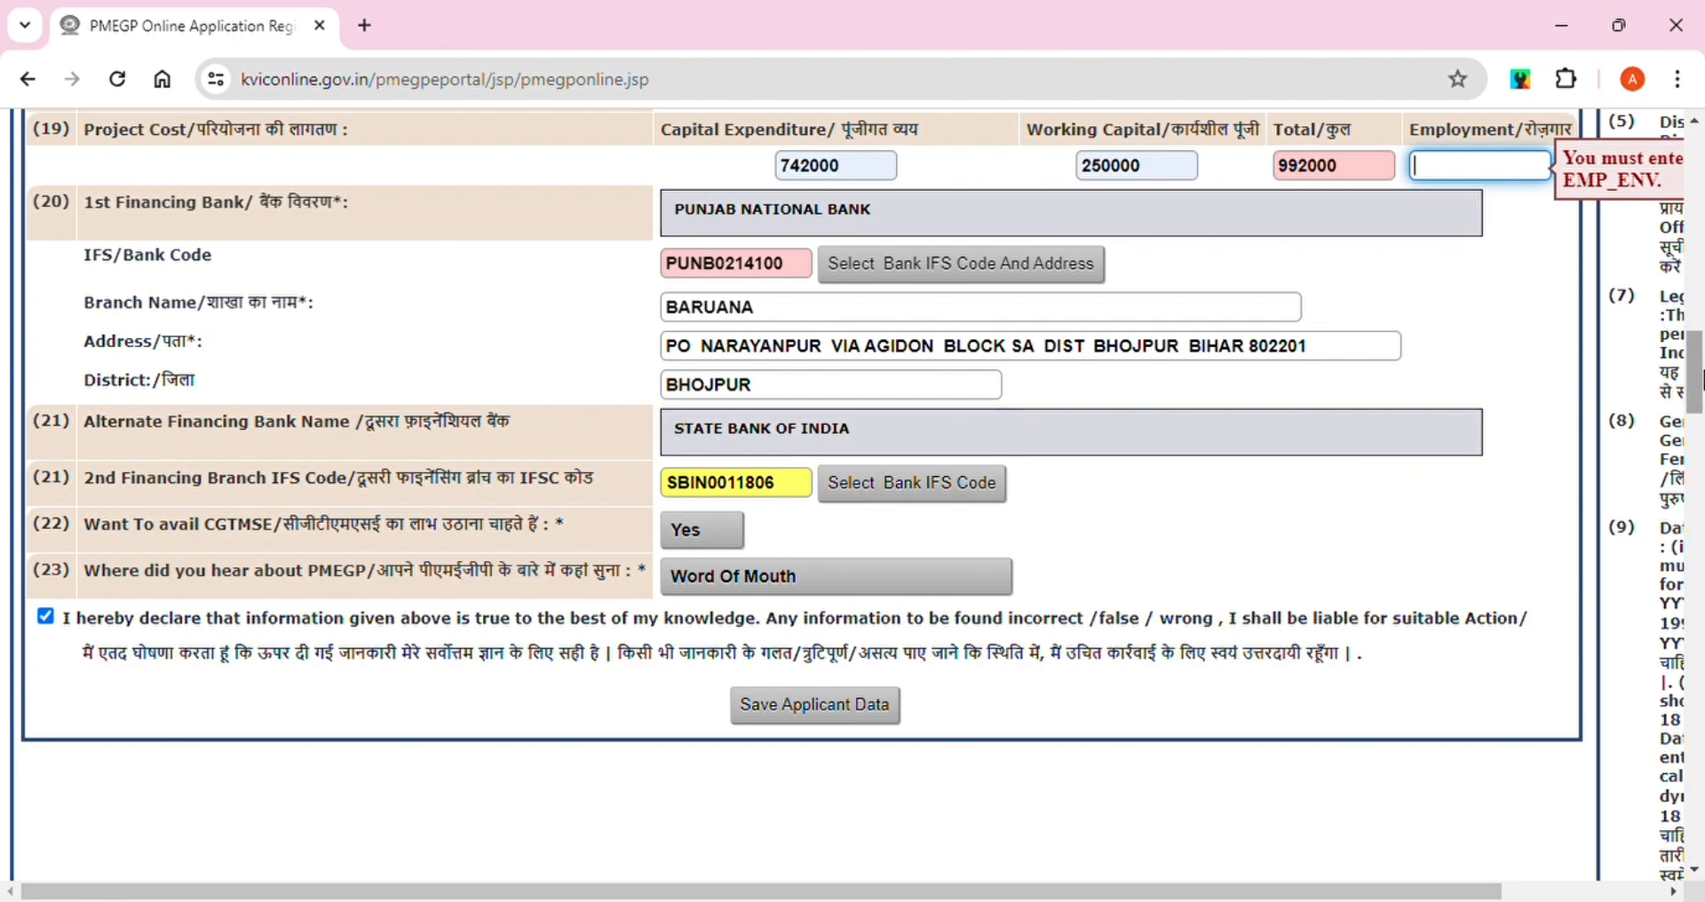
Change the Employment field to 7 and save the applicant data again
scroll(1698, 375, up, 4)
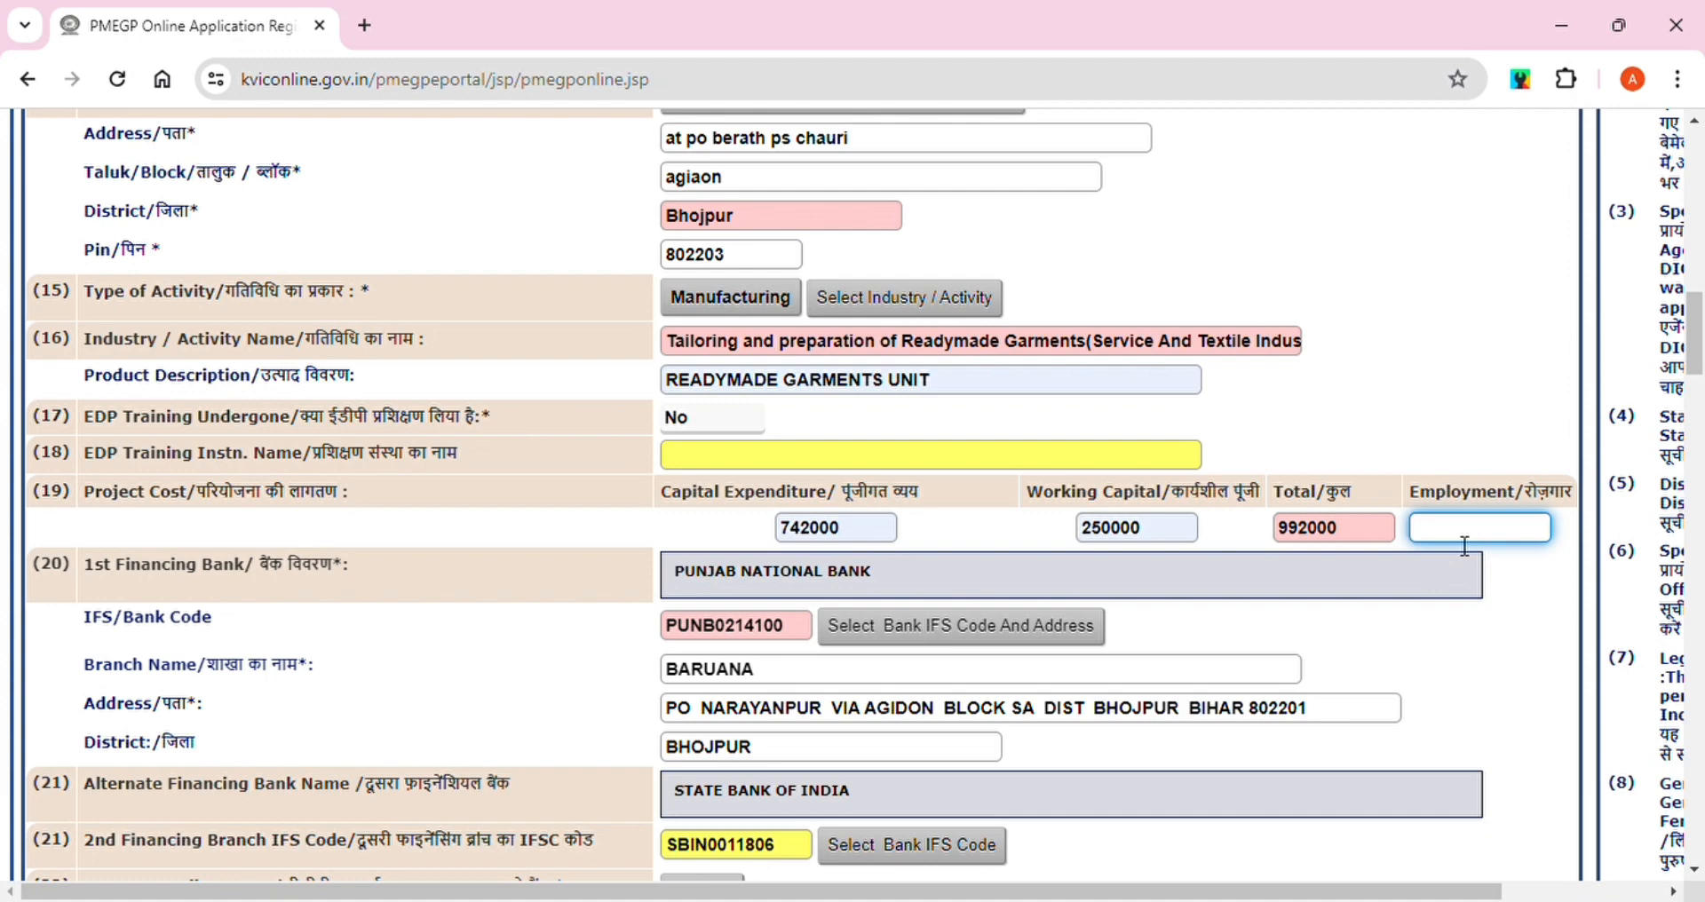
text(7)
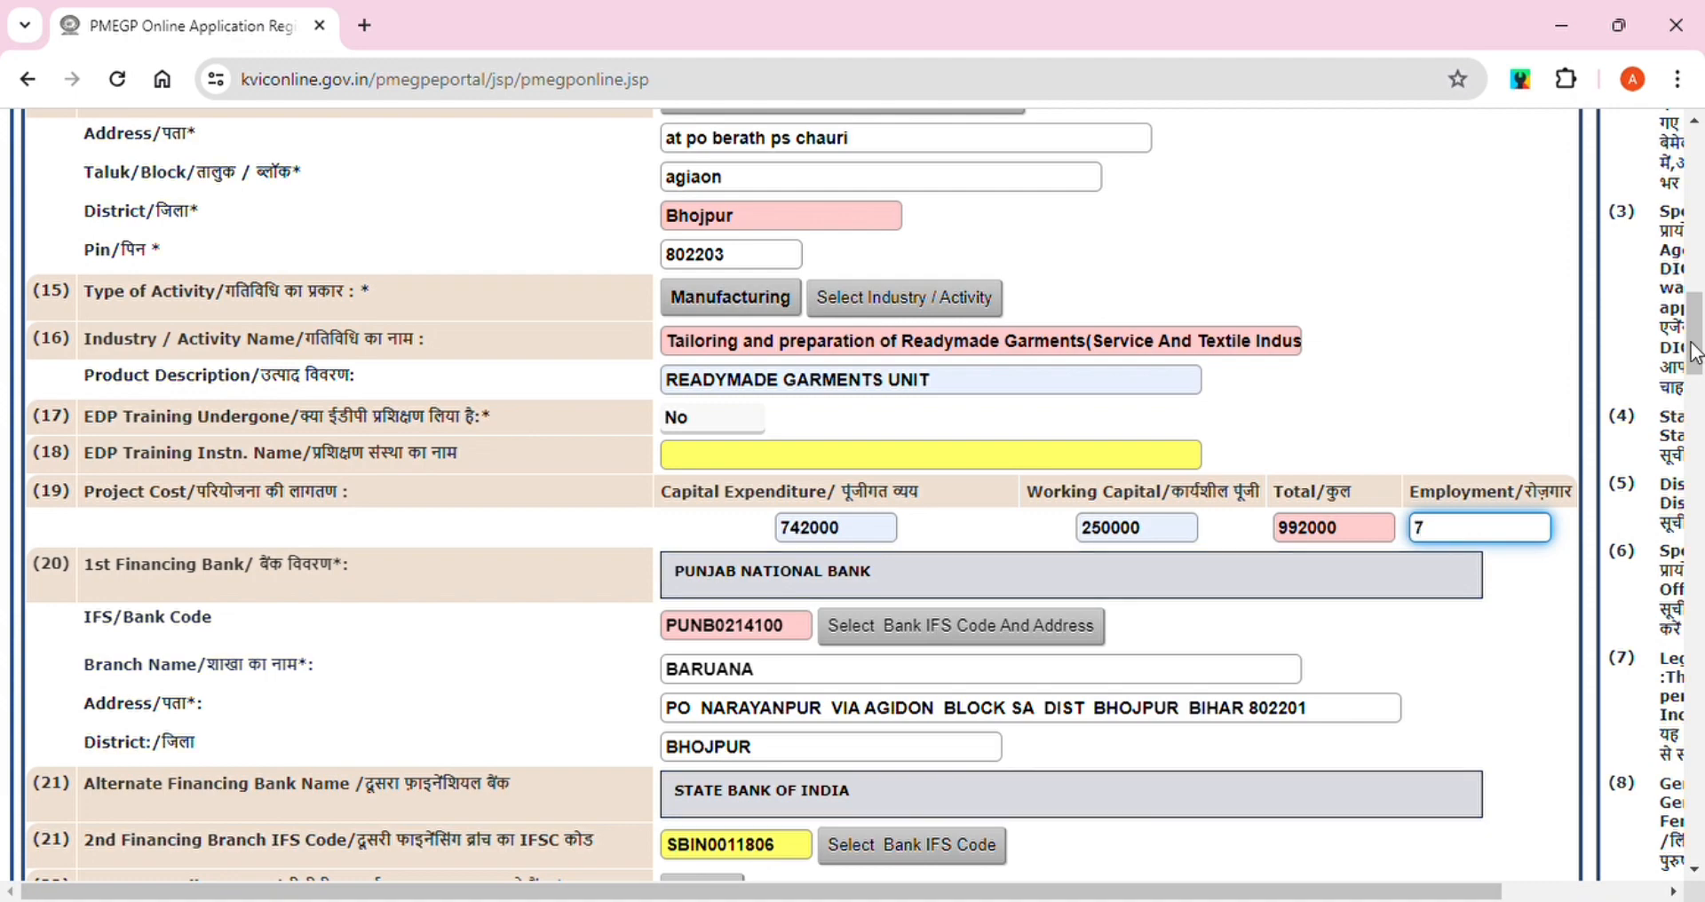
drag(1697, 336, 1696, 388)
click(808, 561)
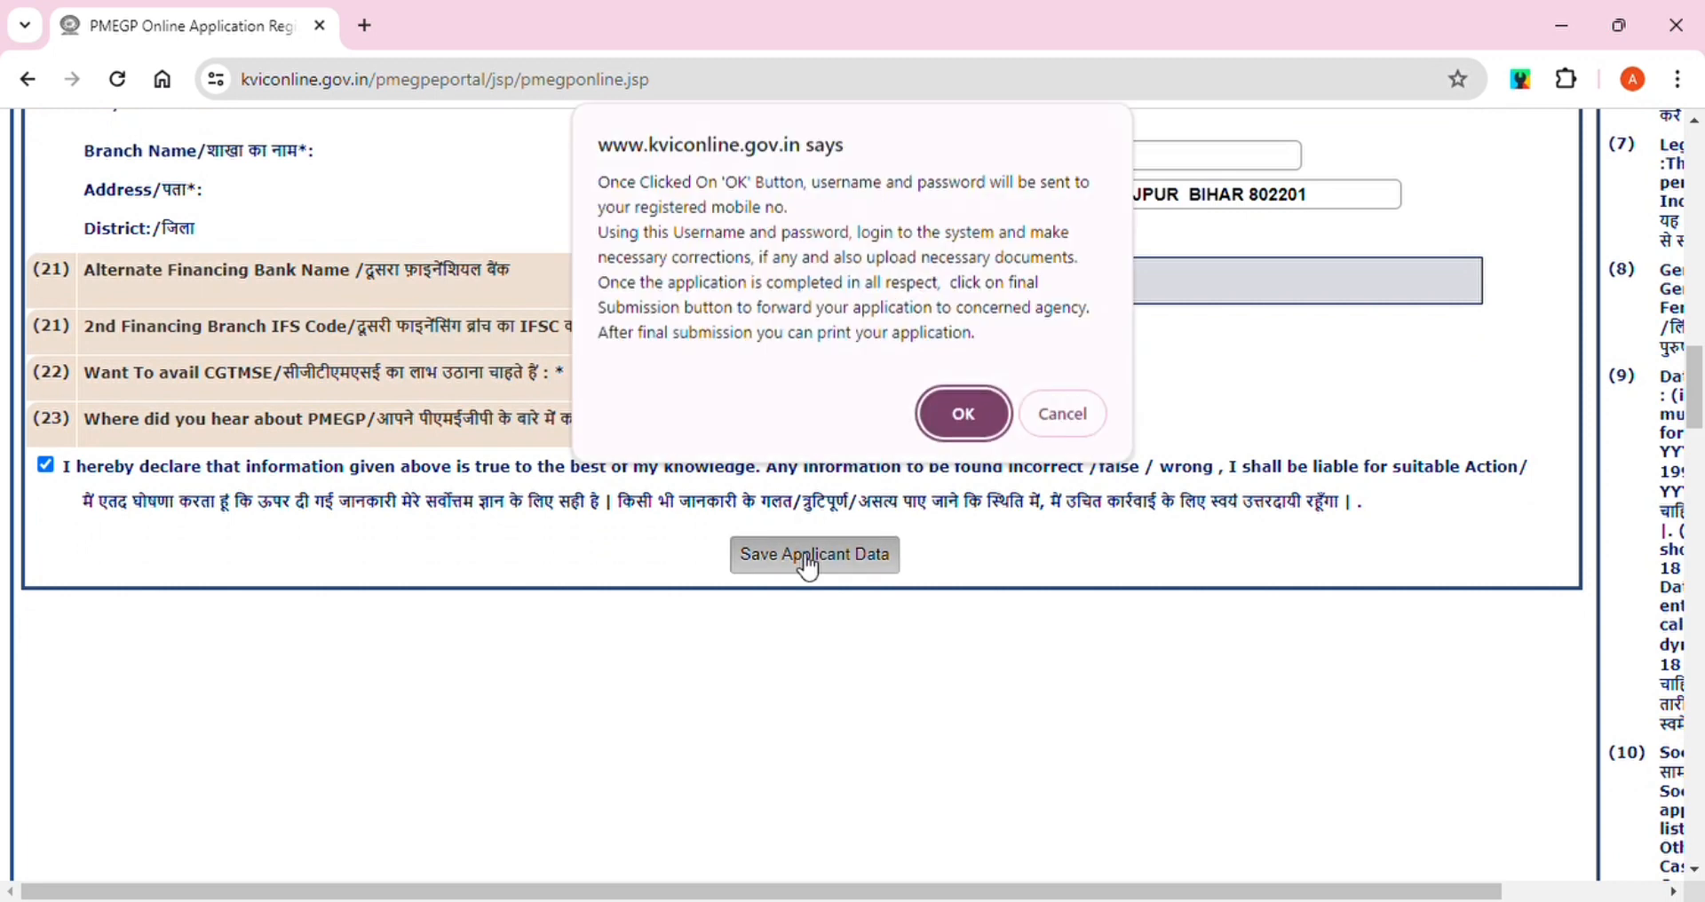
Confirm that login details should be sent to the registered mobile
click(966, 416)
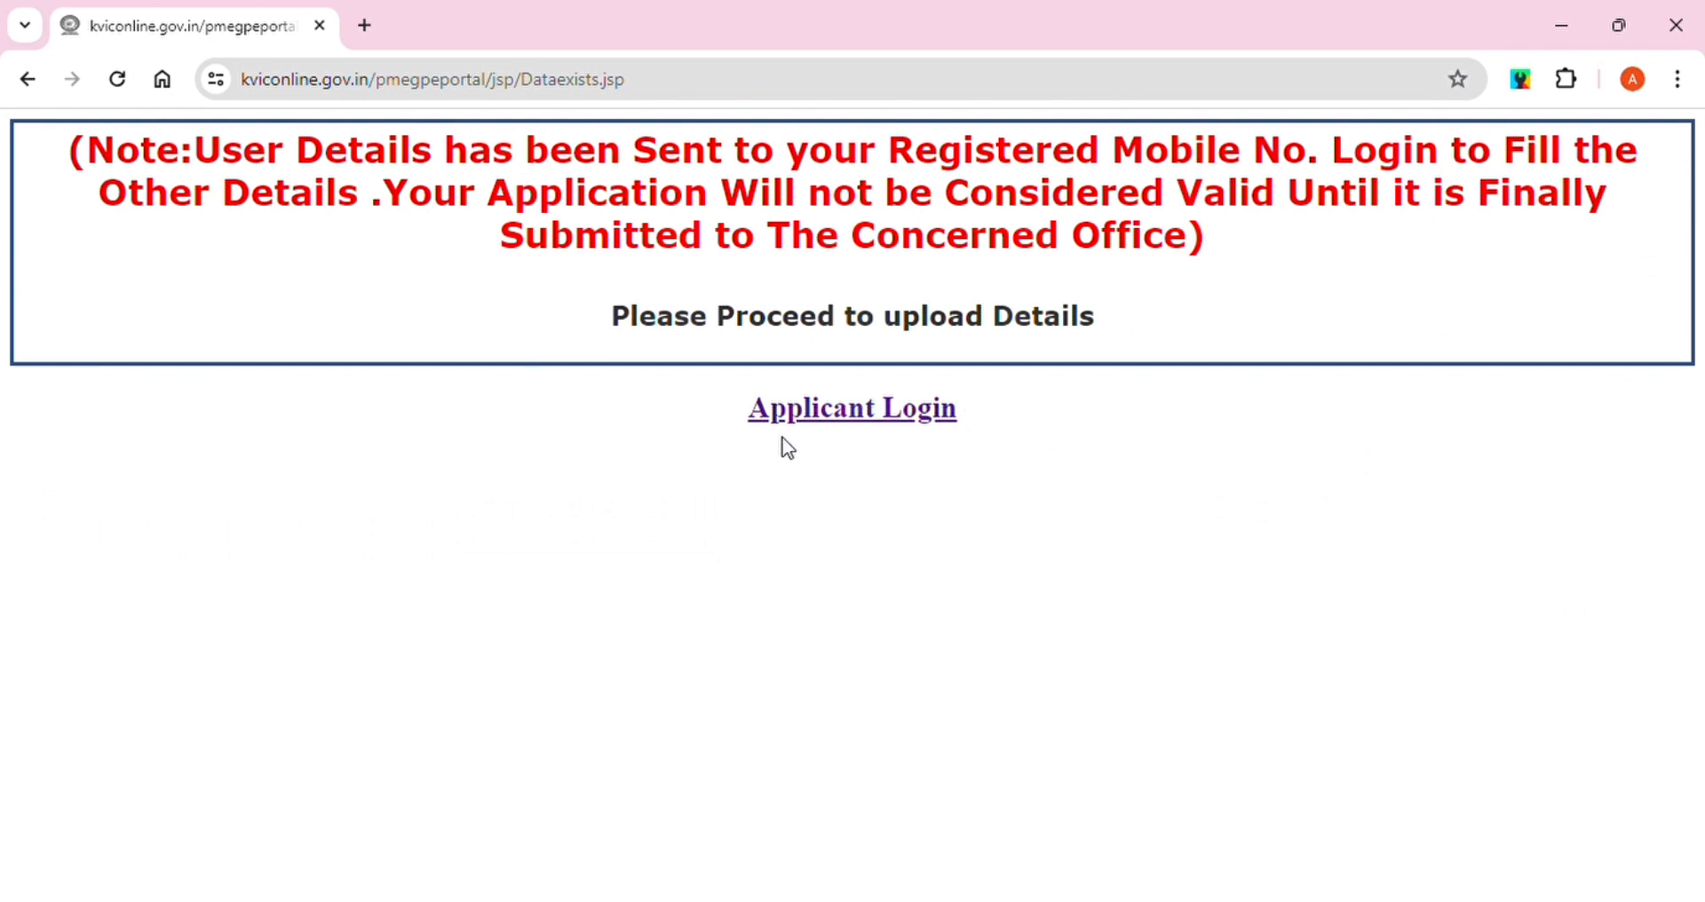
Go to Applicant Login and enter the applicant's user ID and password
click(852, 417)
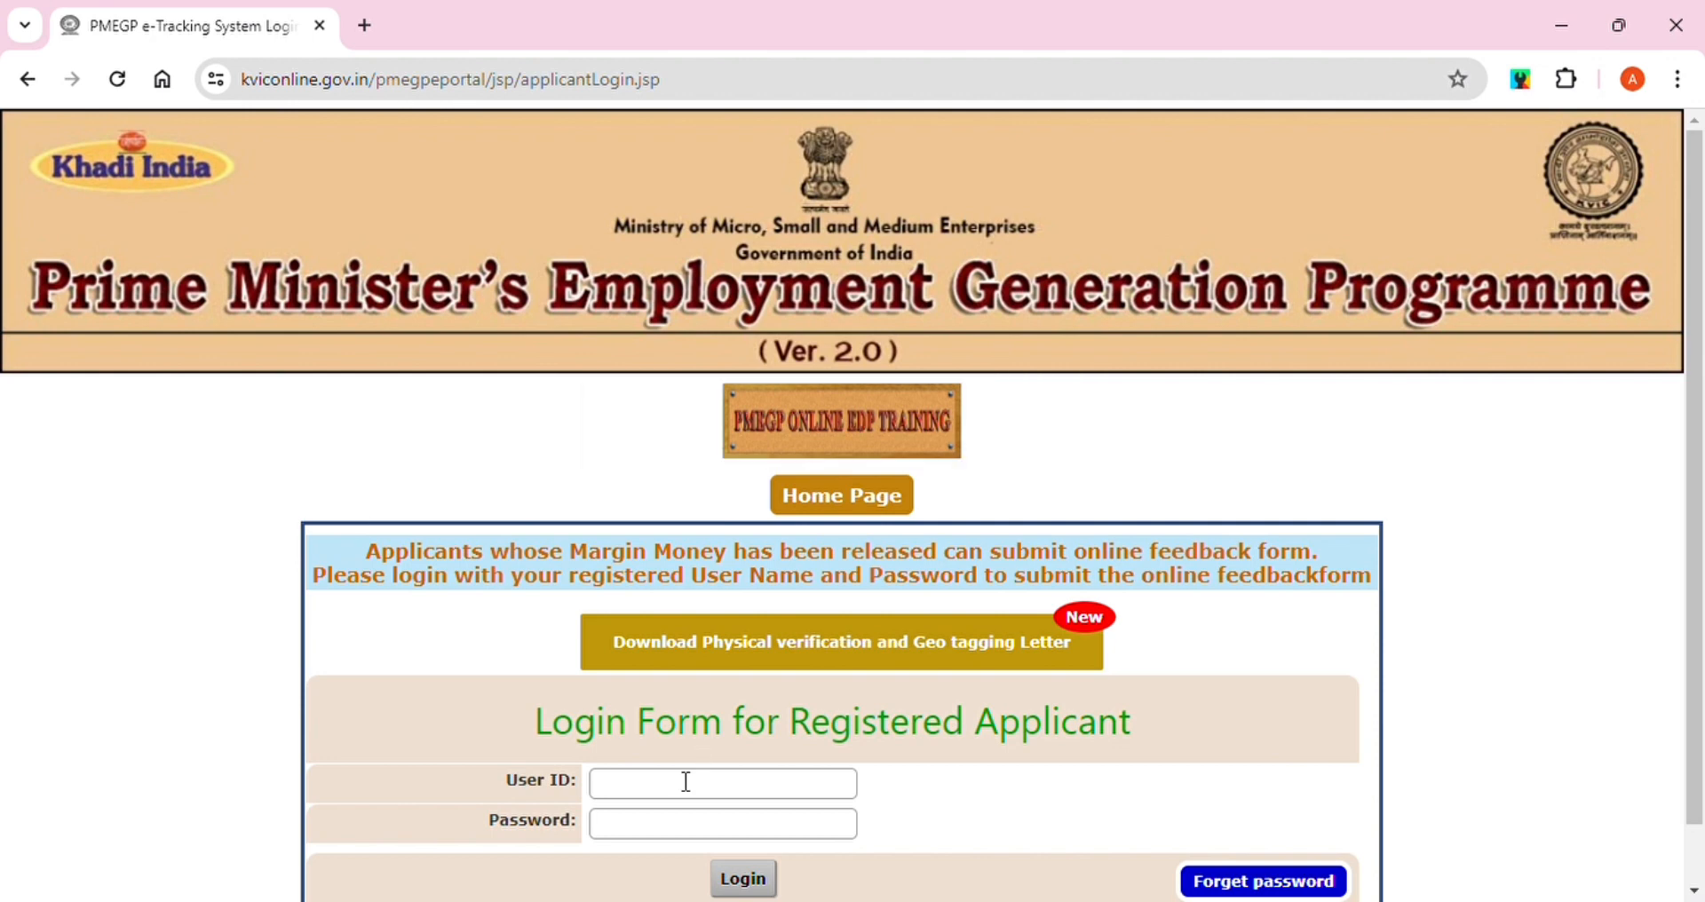
click(649, 797)
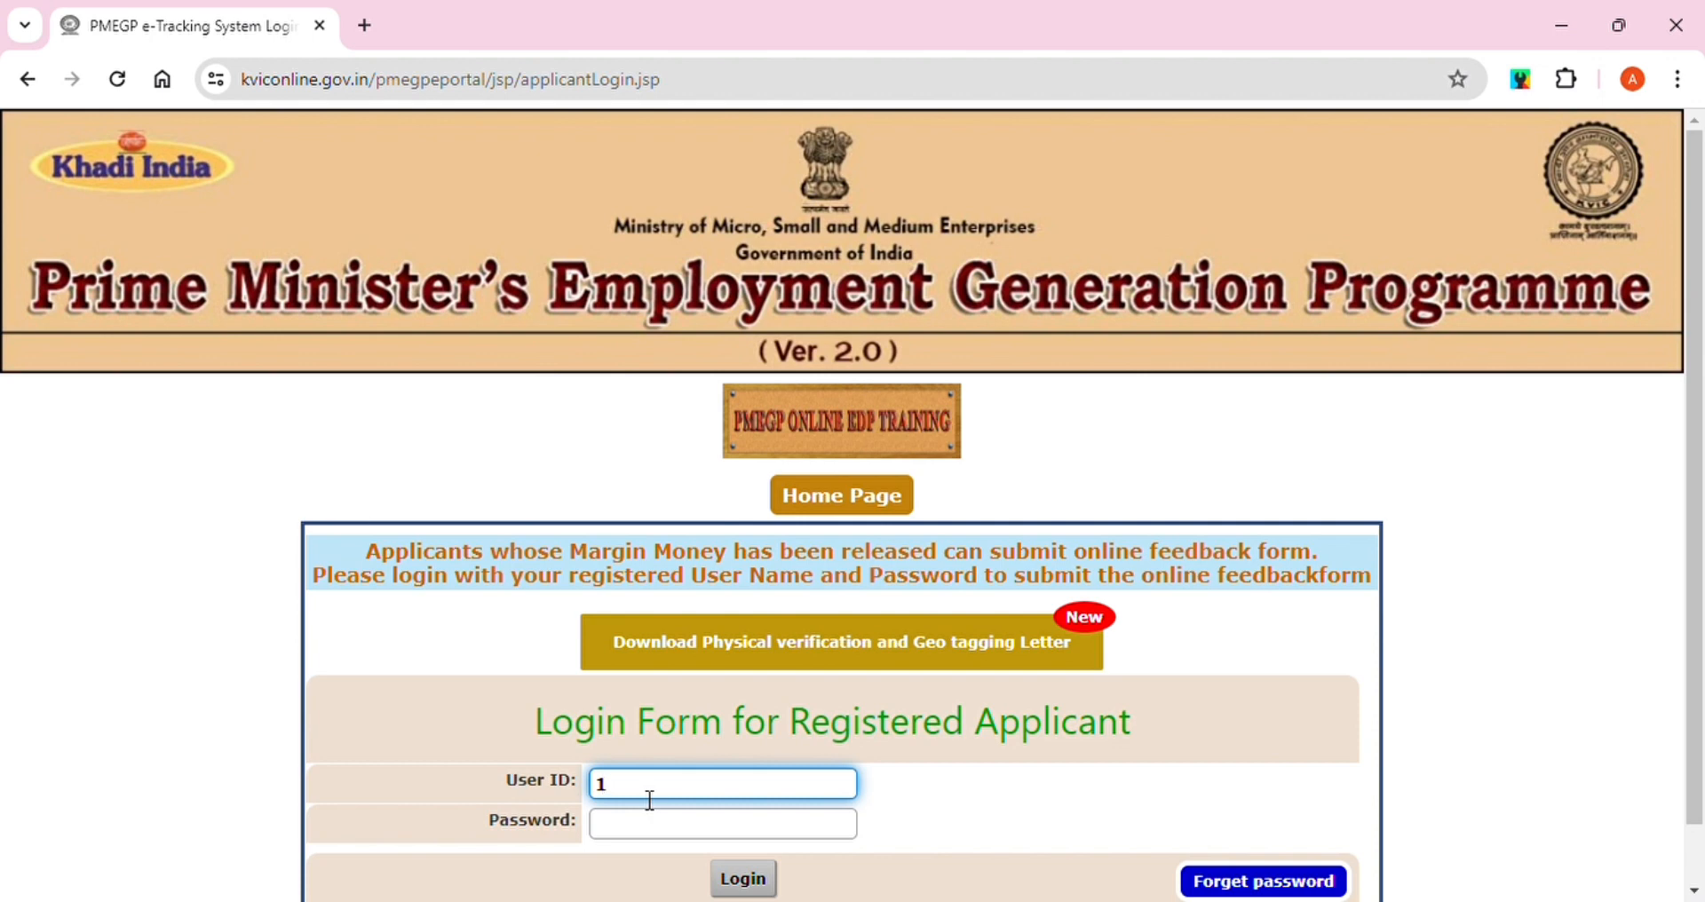
click(668, 835)
text(•••••)
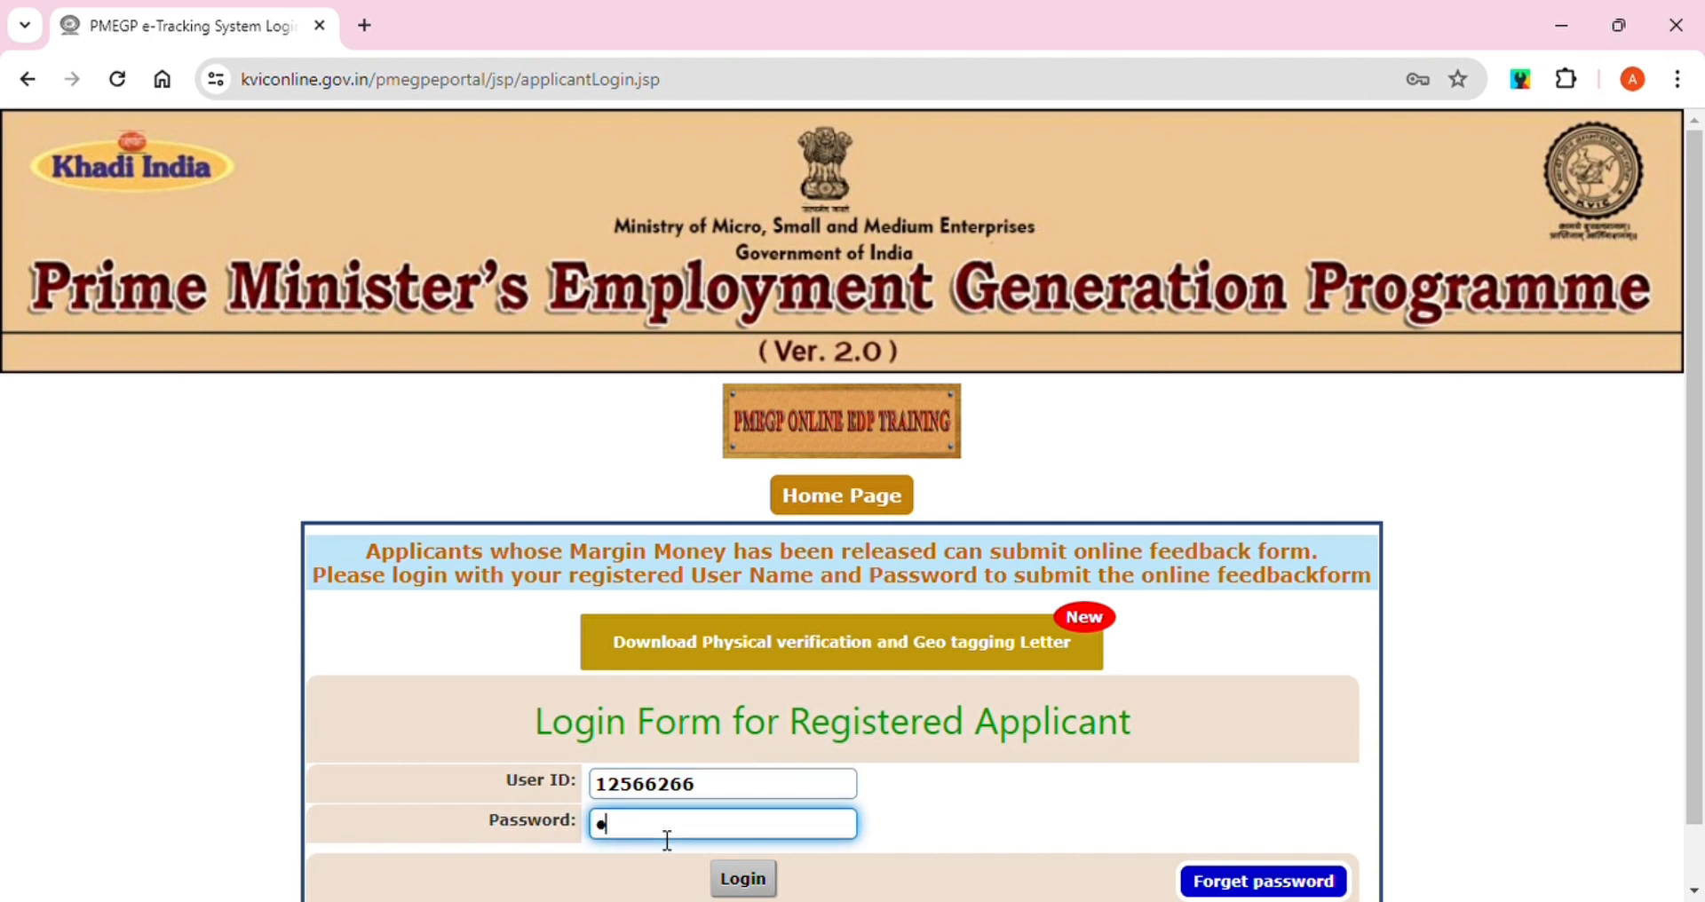
text(•)
Log in, dismiss the Important Notice, and open the applicant's Score Card
click(743, 879)
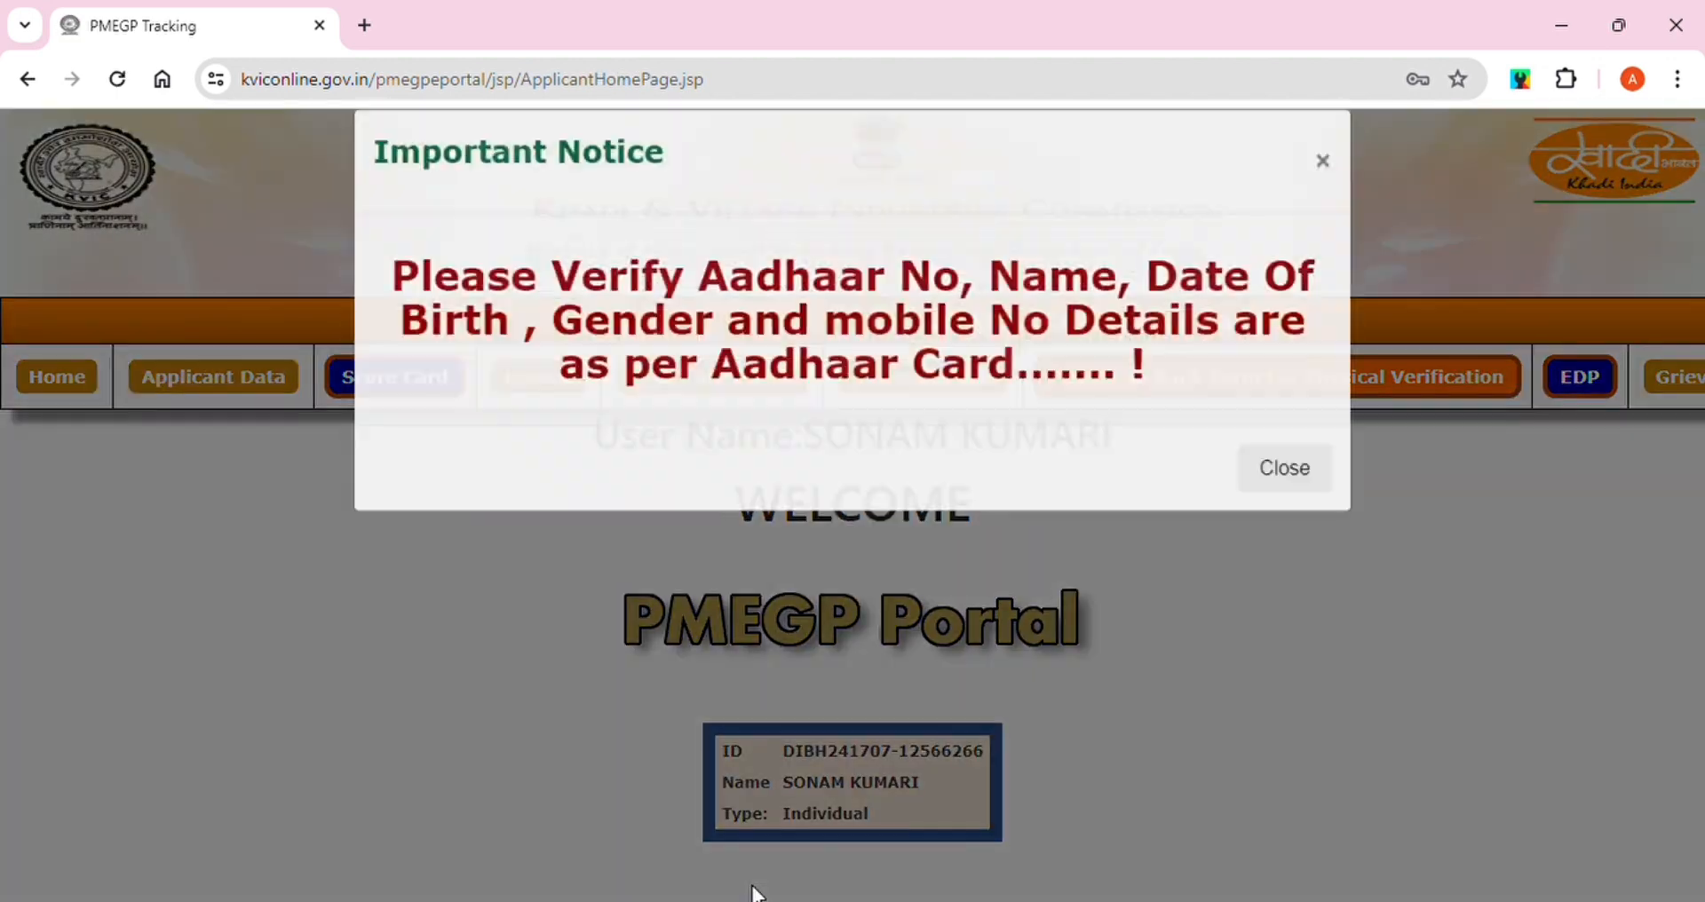
click(1293, 502)
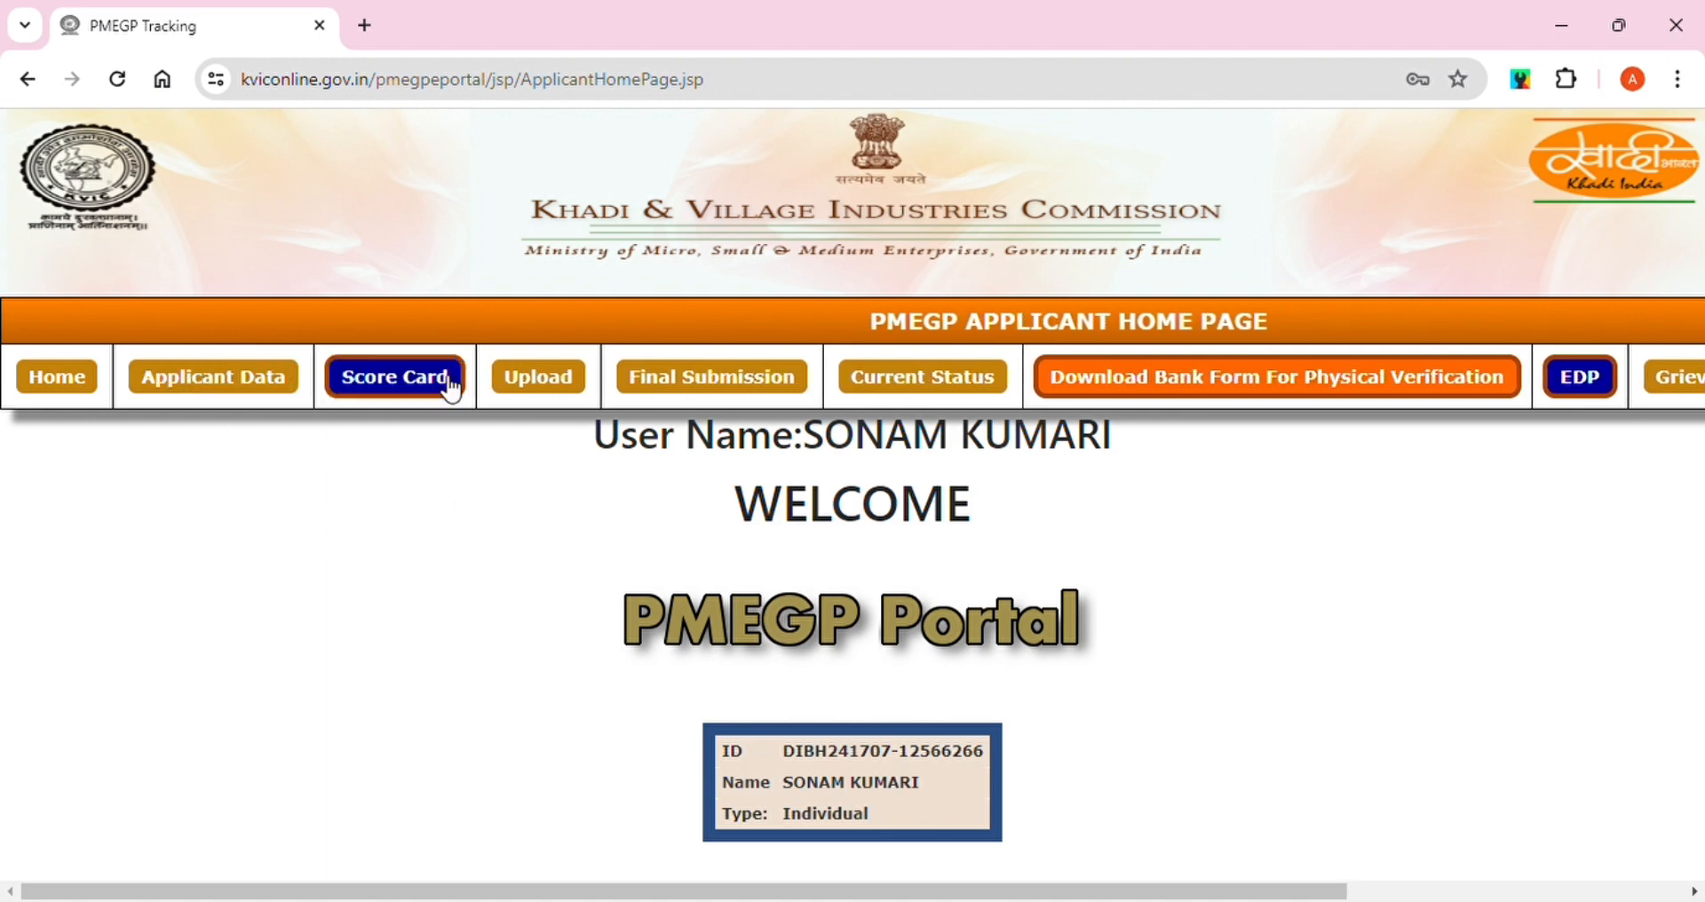
click(413, 389)
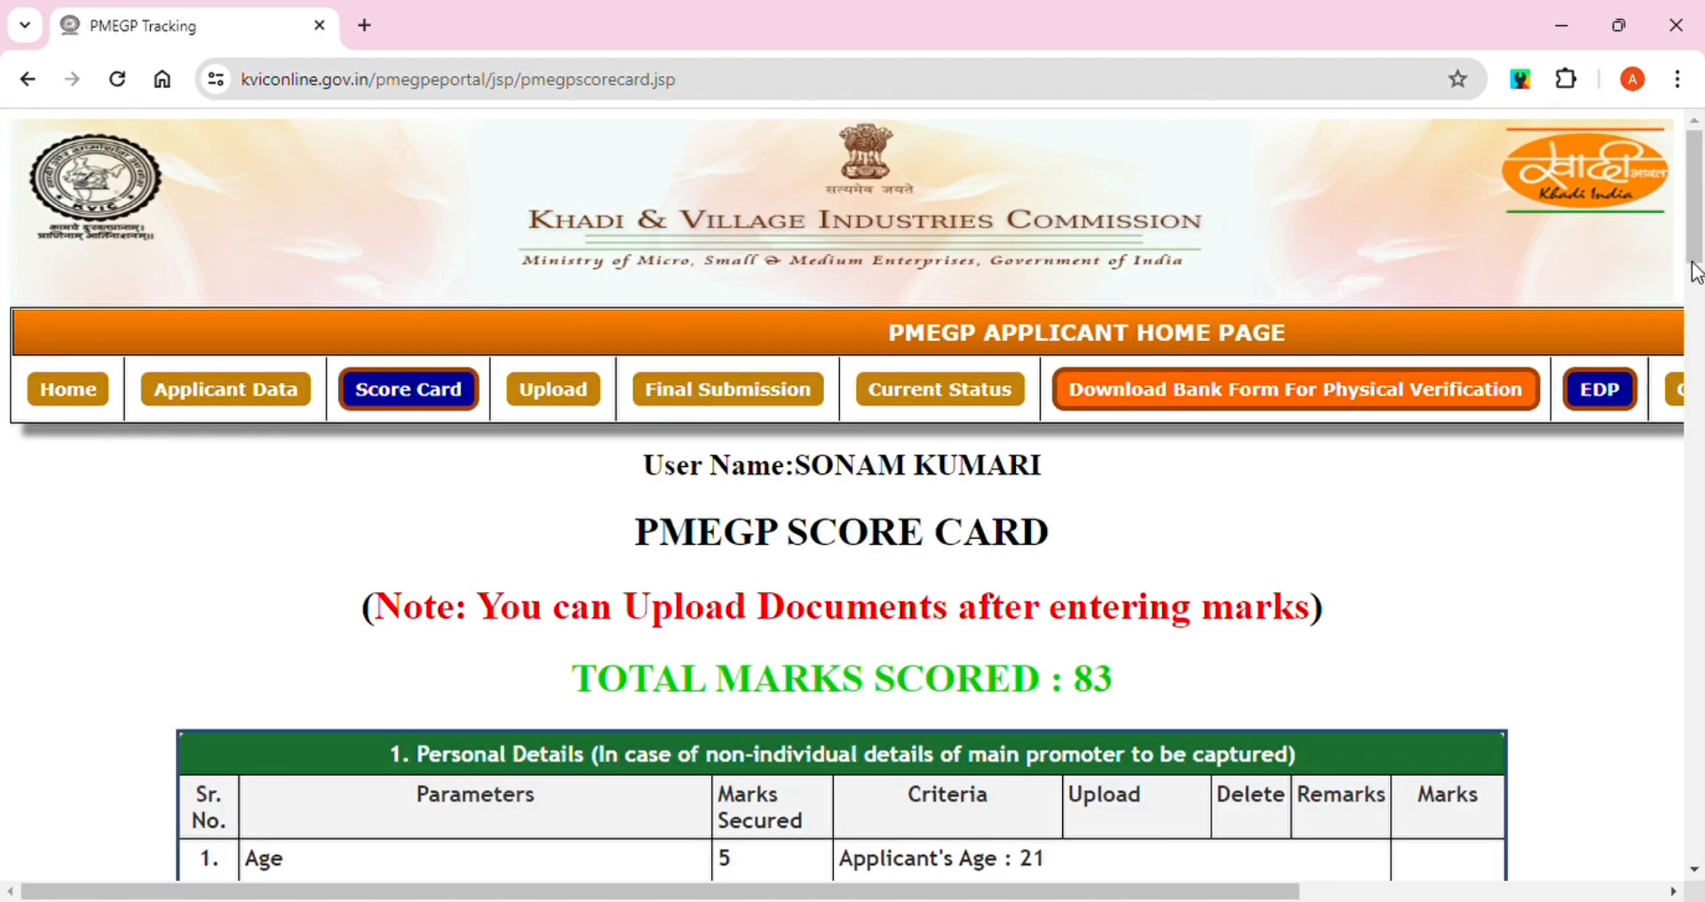
Scroll through the score table: trade experience 3, family income 5, insurance 1
drag(1698, 228, 1698, 333)
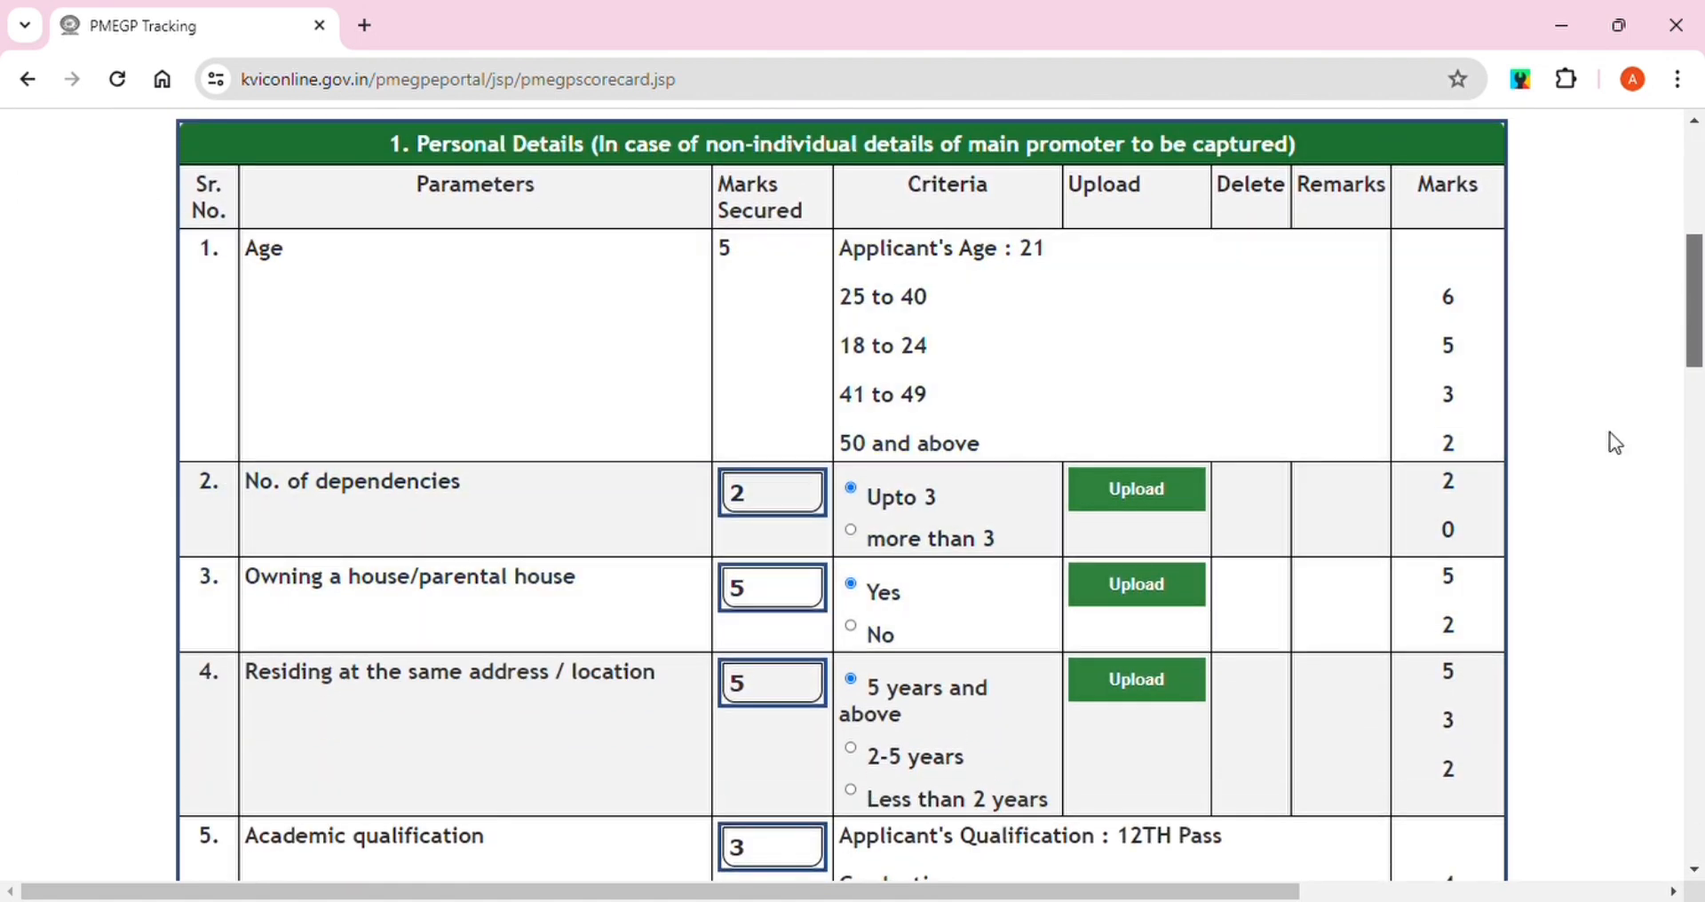
drag(1697, 301, 1697, 328)
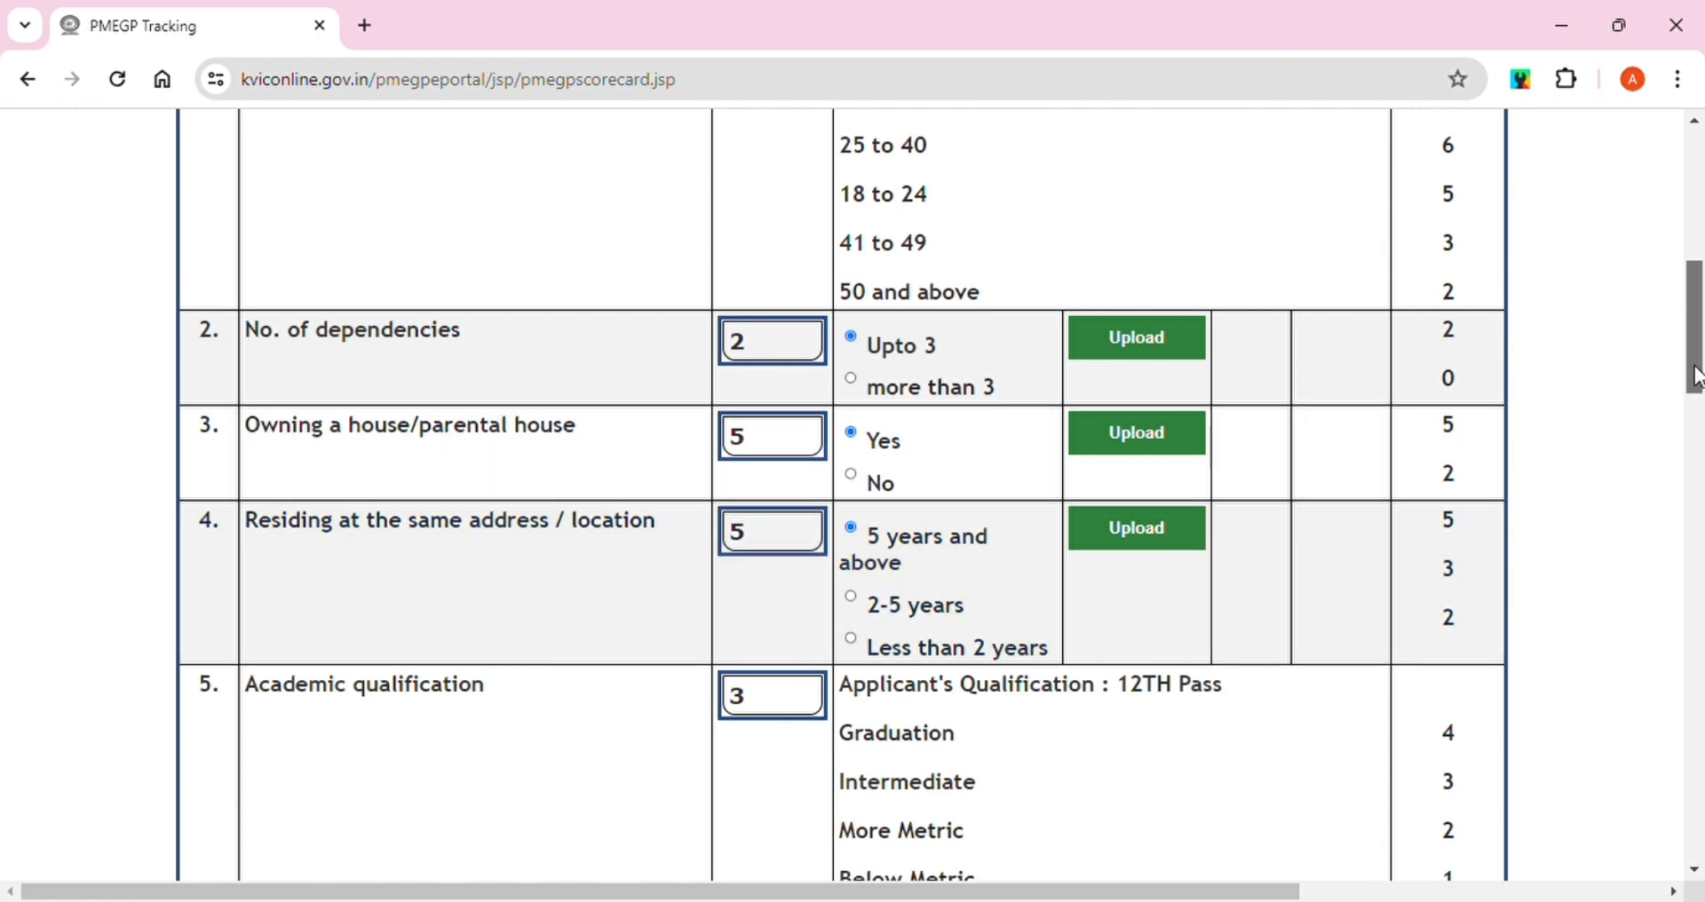
drag(1698, 376, 1700, 417)
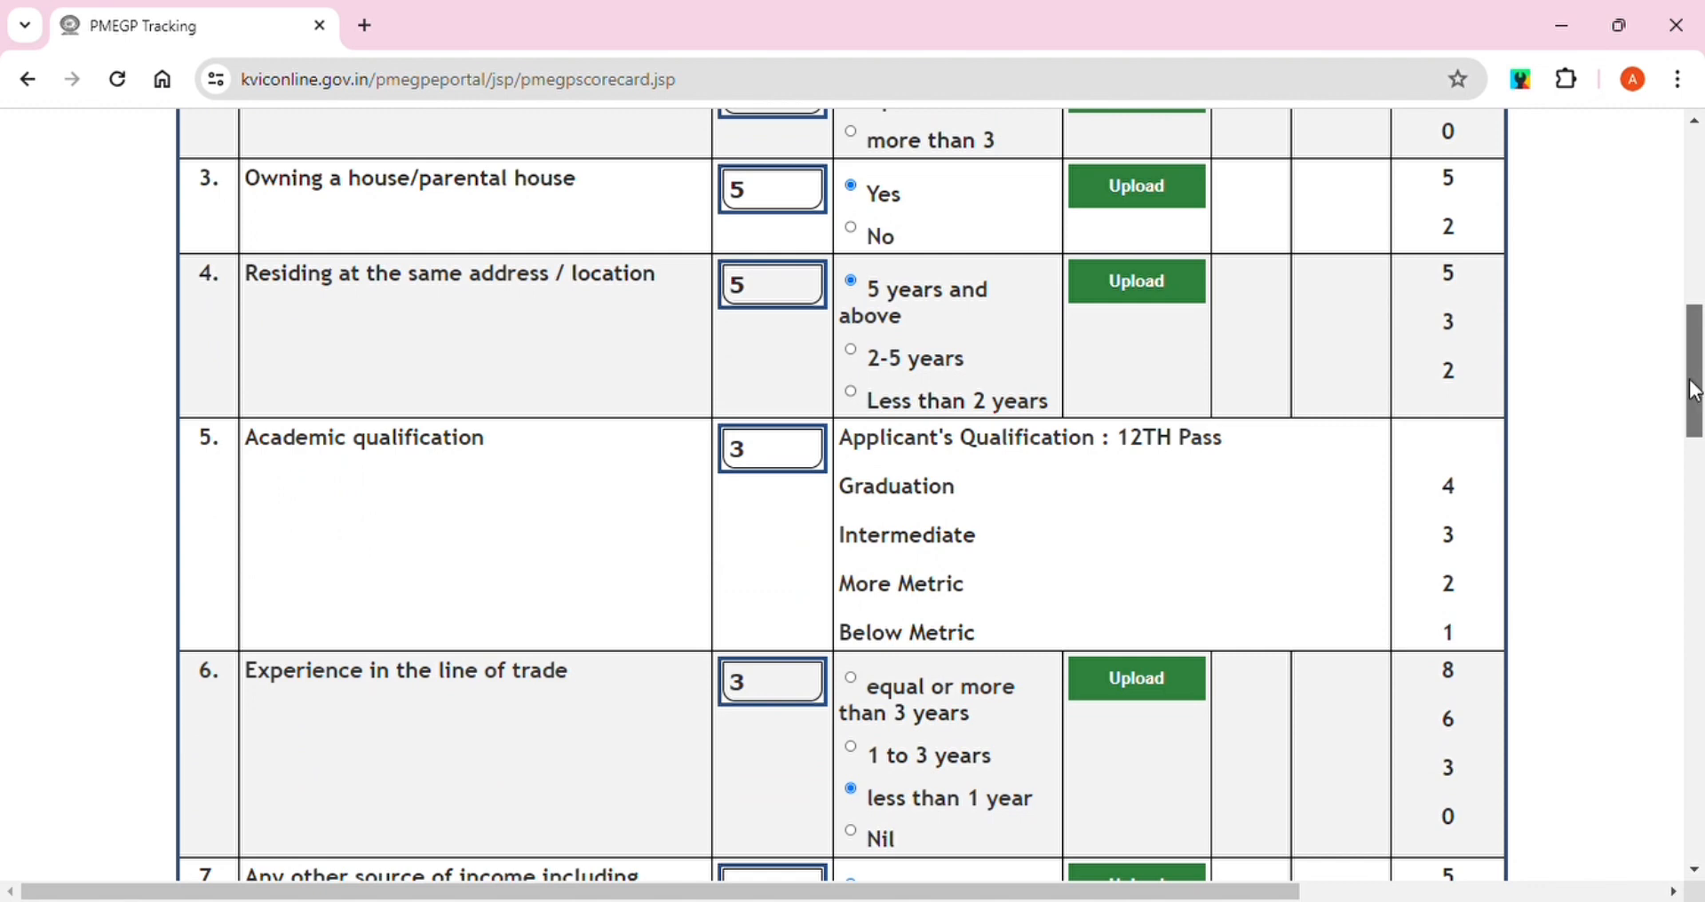
drag(1694, 390, 1697, 460)
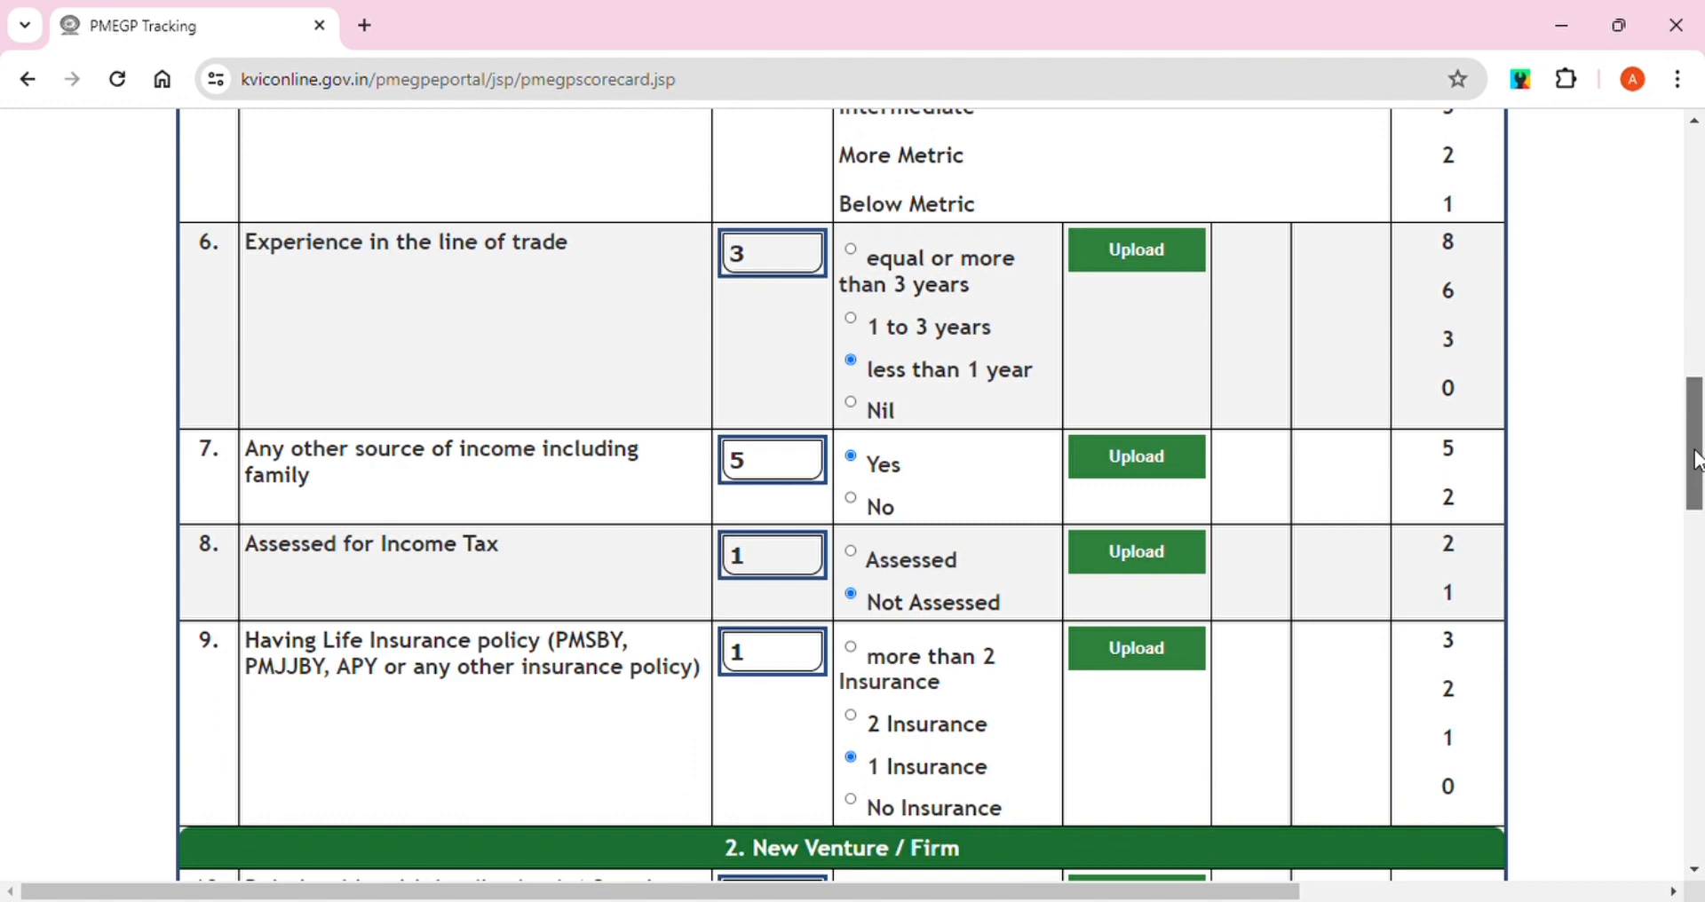
scroll(1386, 343, down, 3)
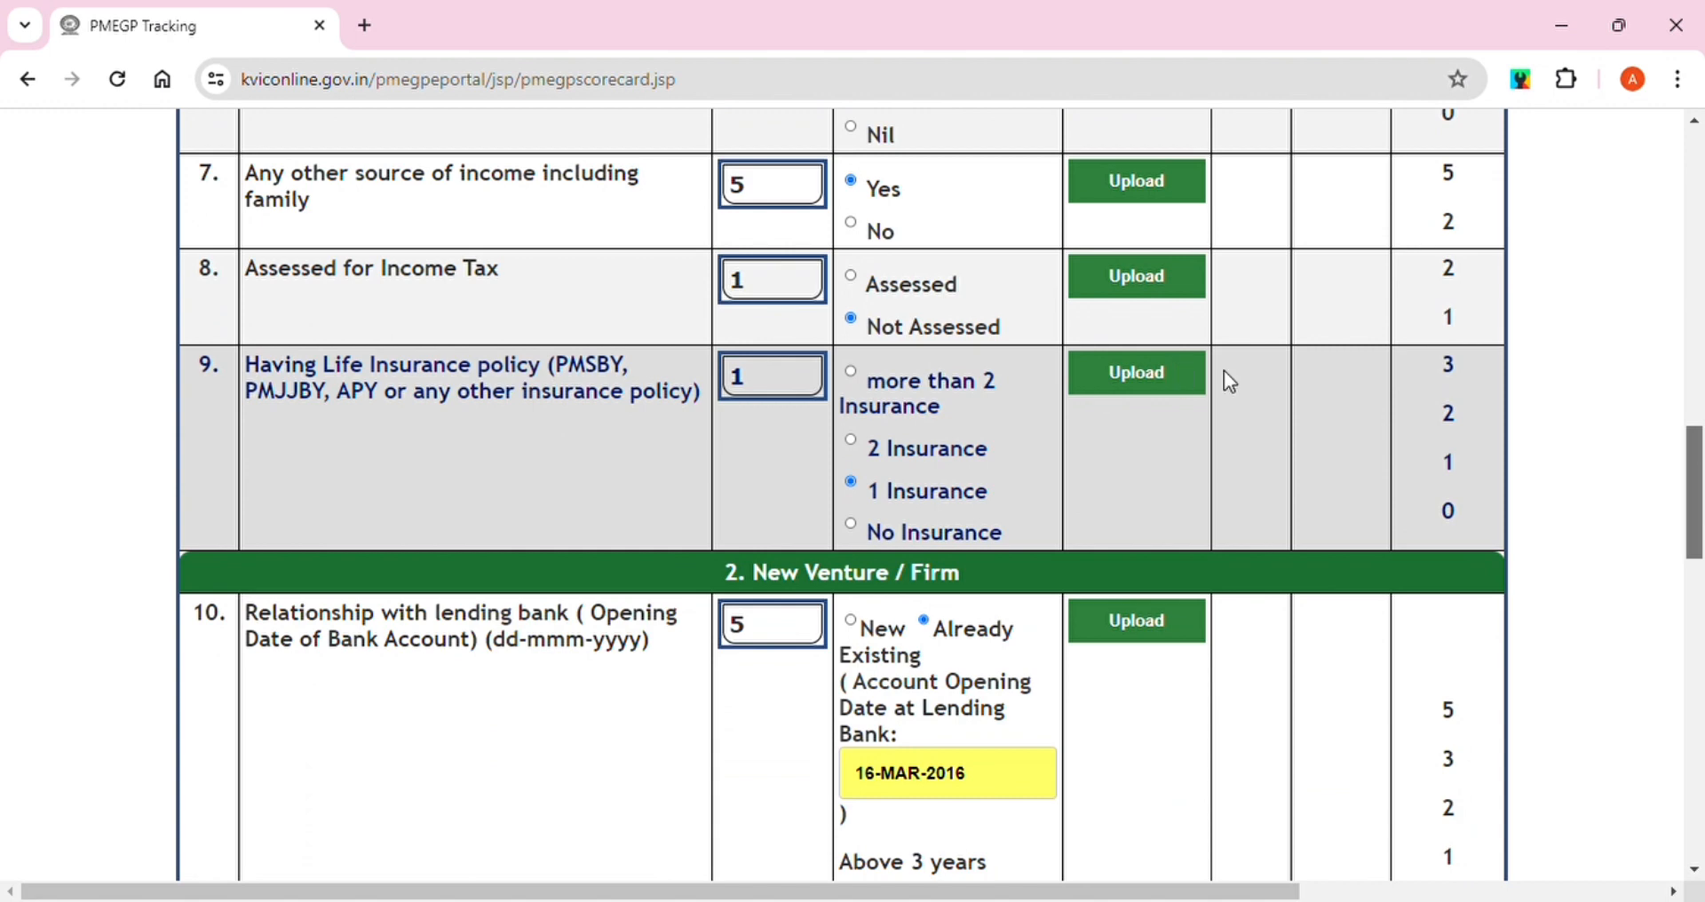
drag(1696, 467, 1698, 533)
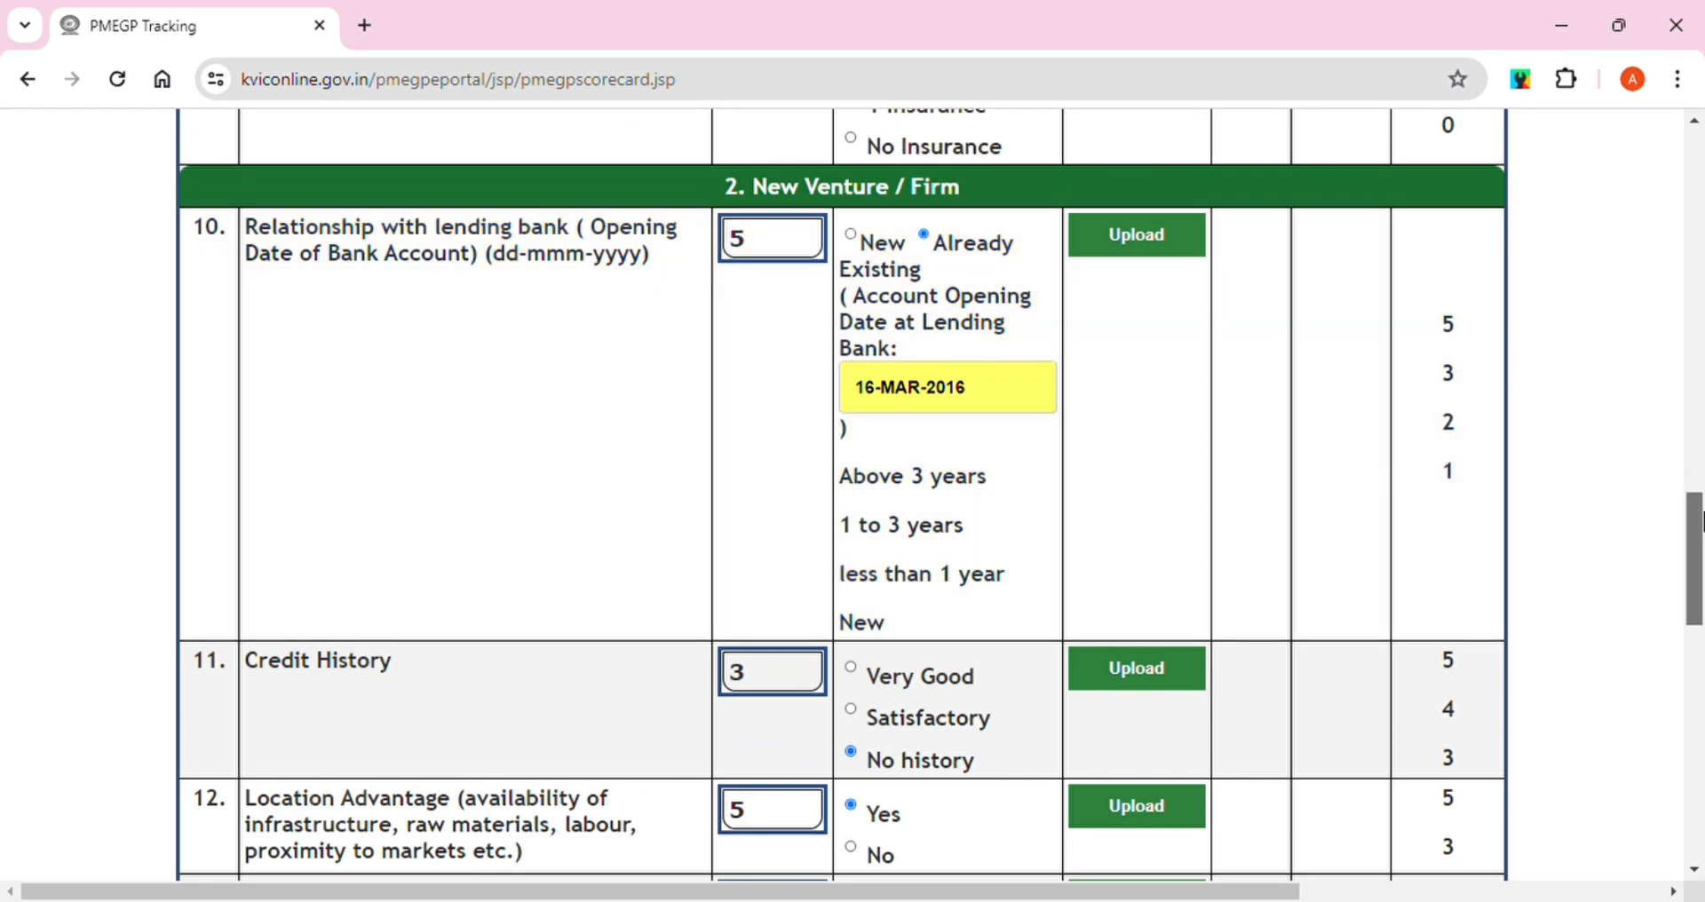
drag(1699, 543, 1700, 586)
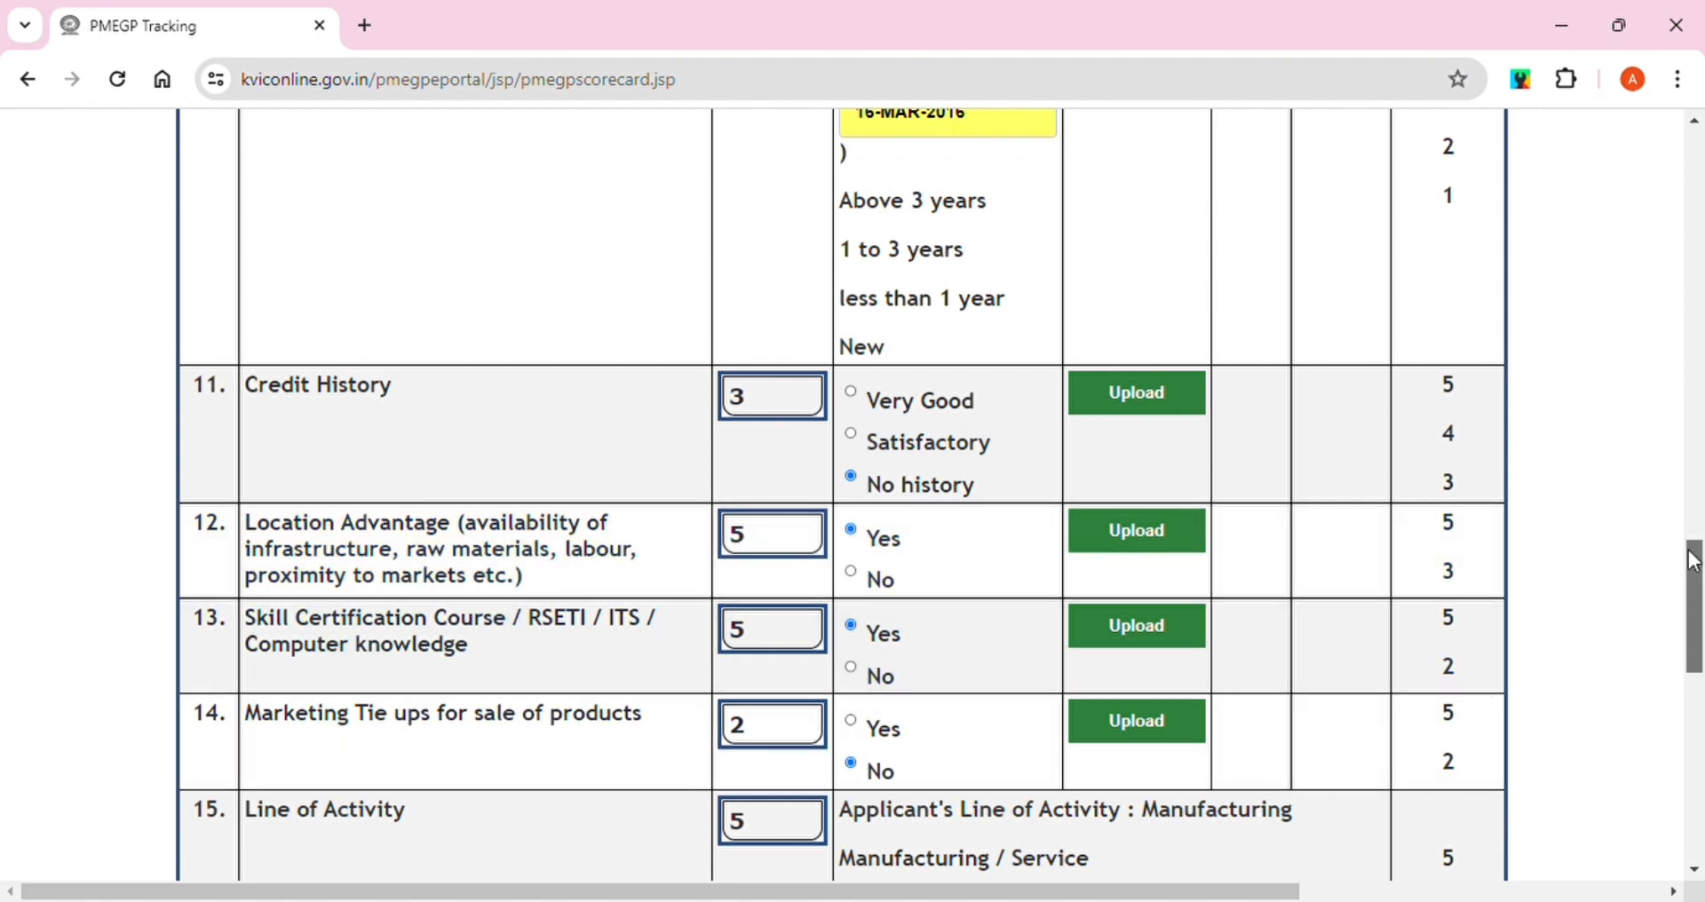
drag(1694, 568, 1694, 595)
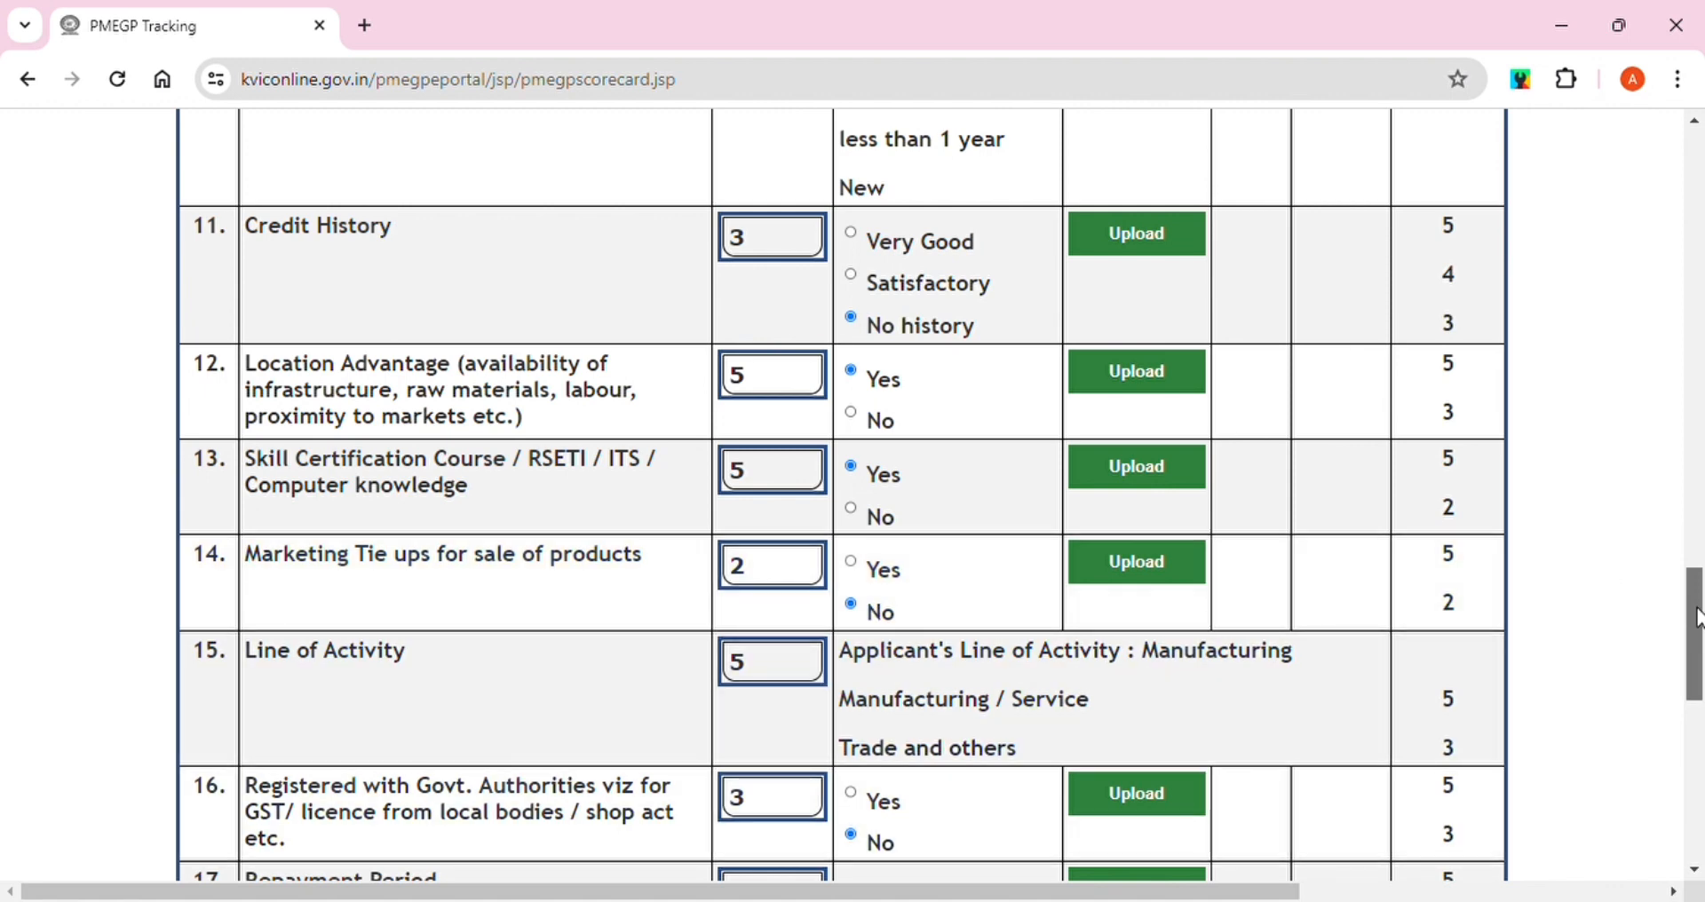
drag(1697, 609, 1696, 680)
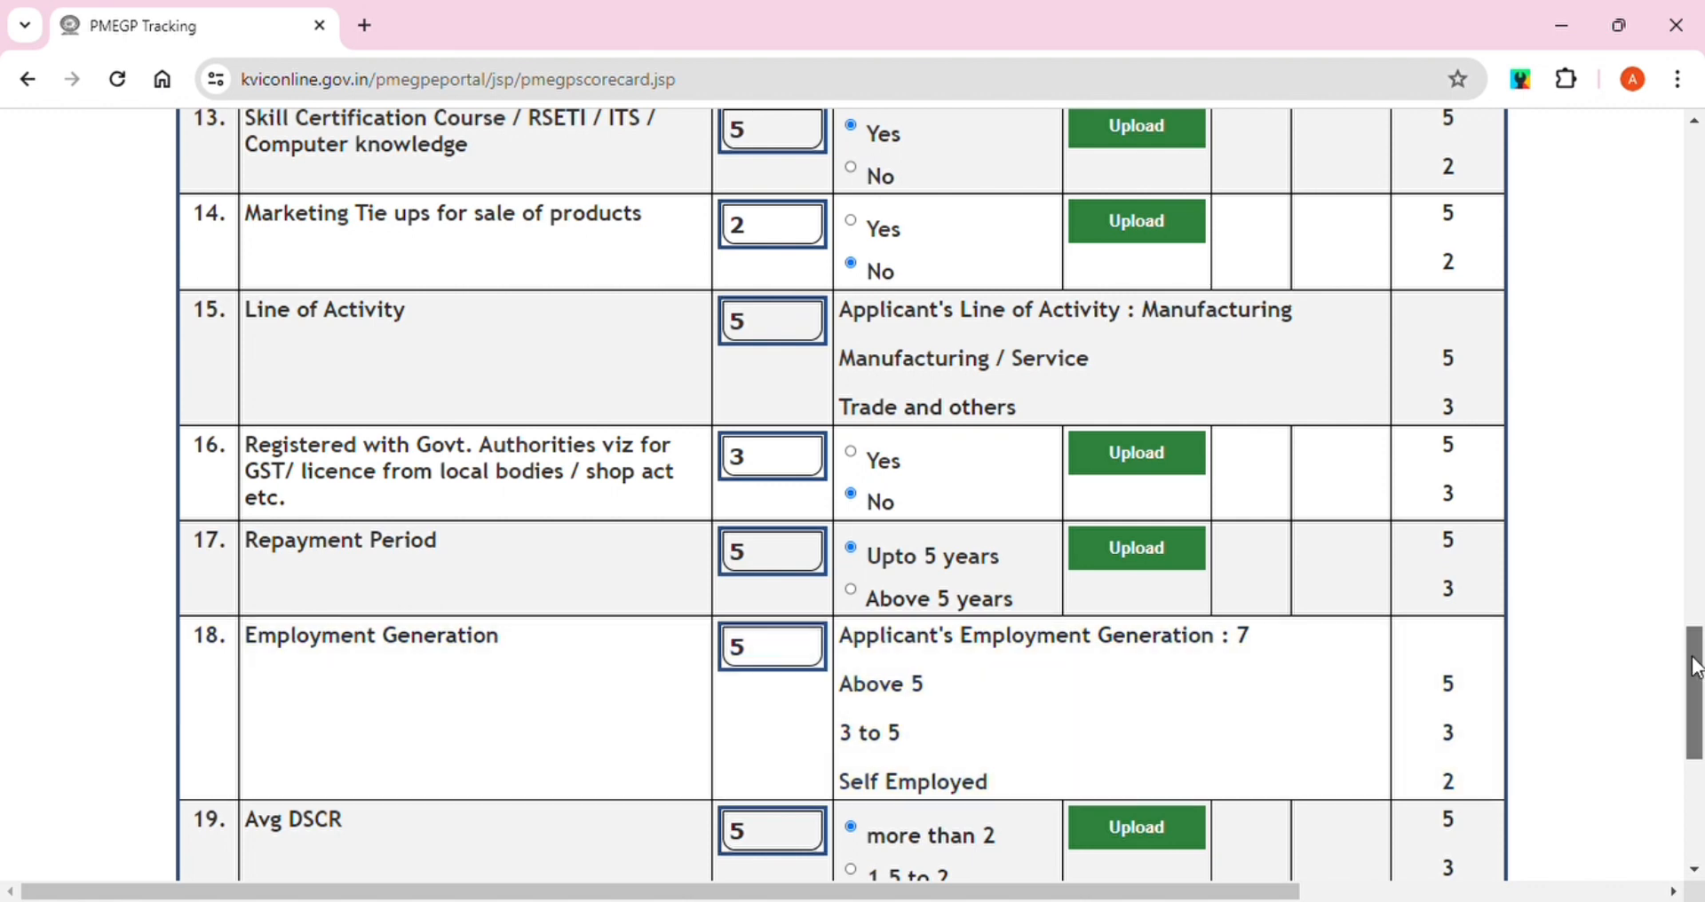
drag(1698, 666, 1697, 751)
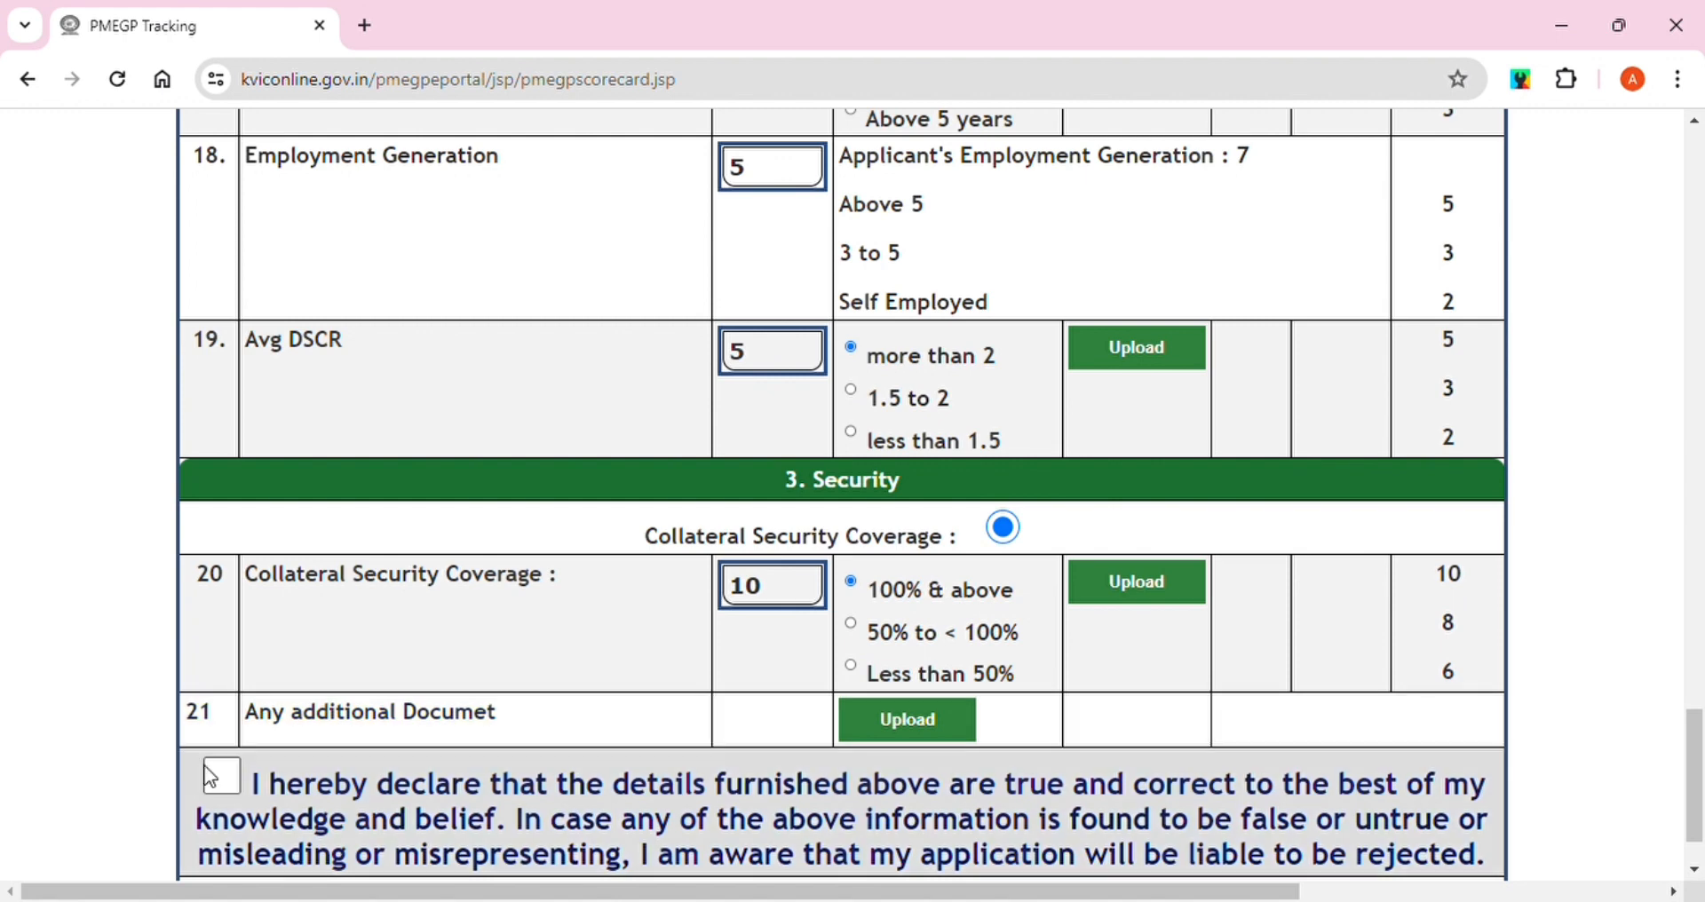
Accept the declaration, save the score card, and go to the document upload form
click(224, 776)
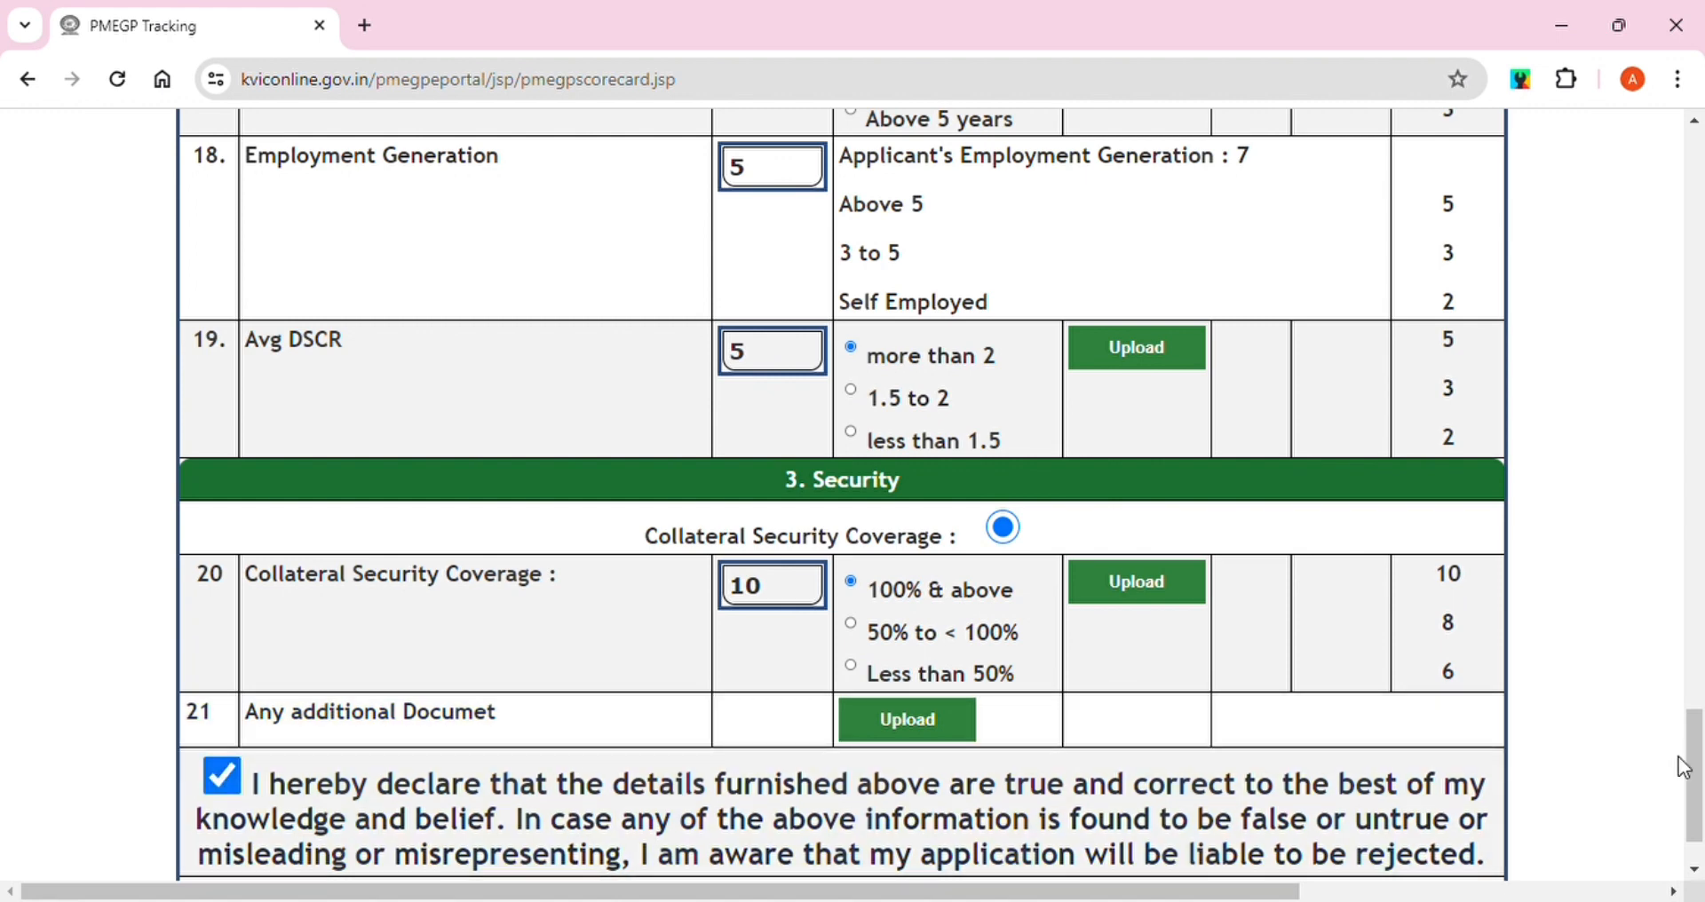
scroll(1682, 765, down, 2)
click(859, 808)
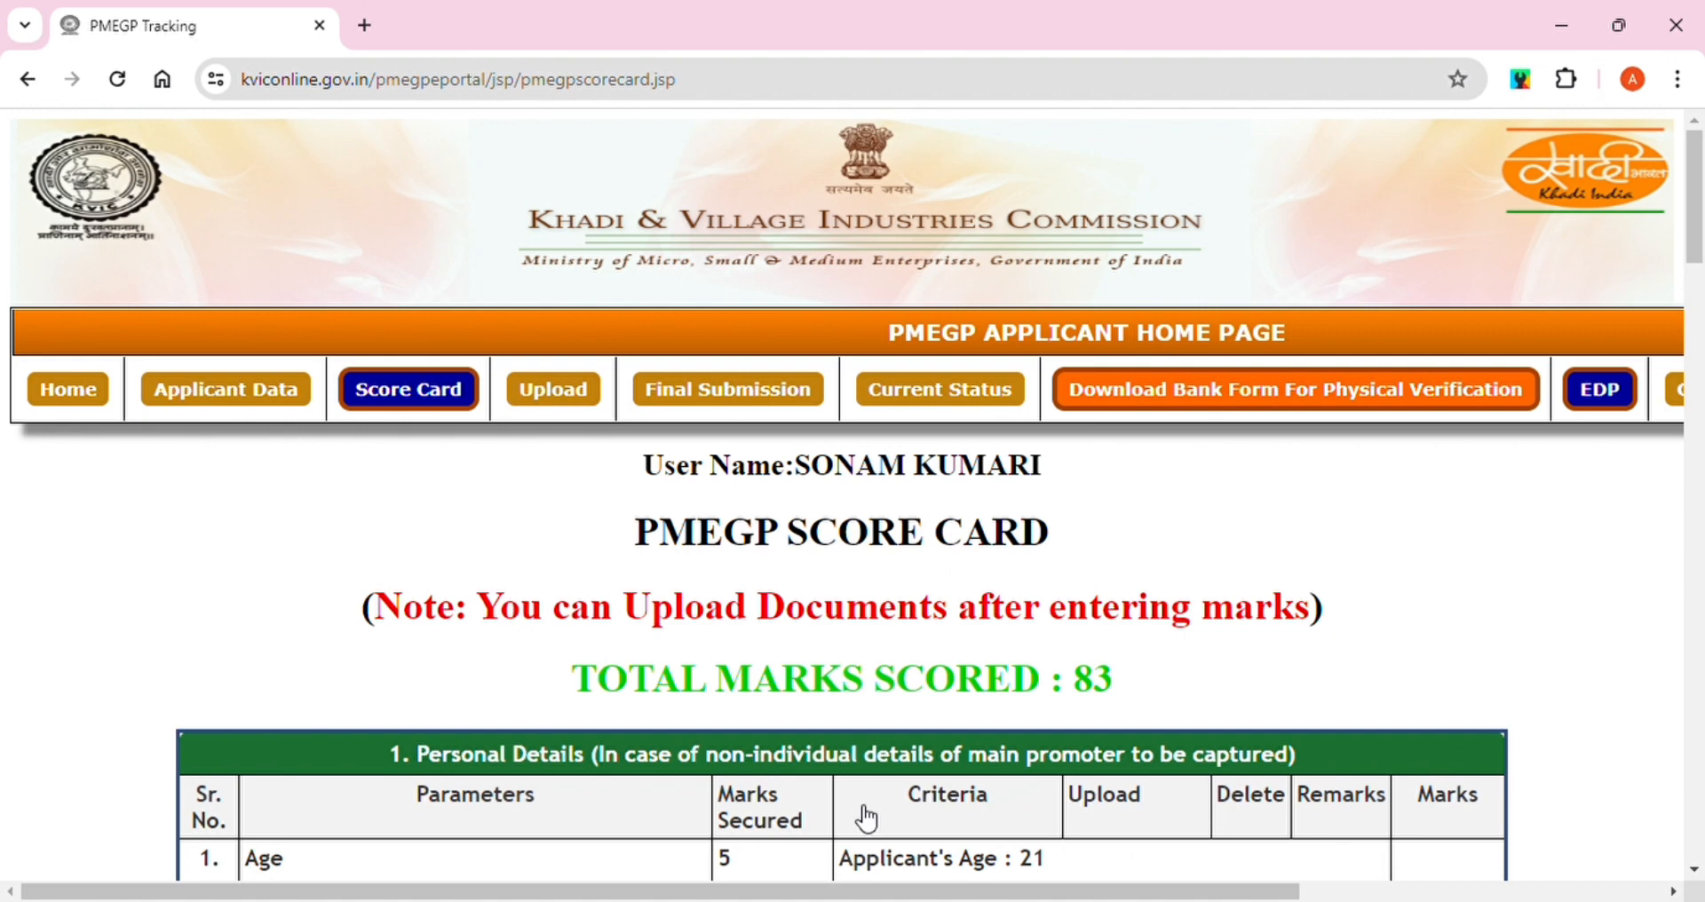
click(560, 400)
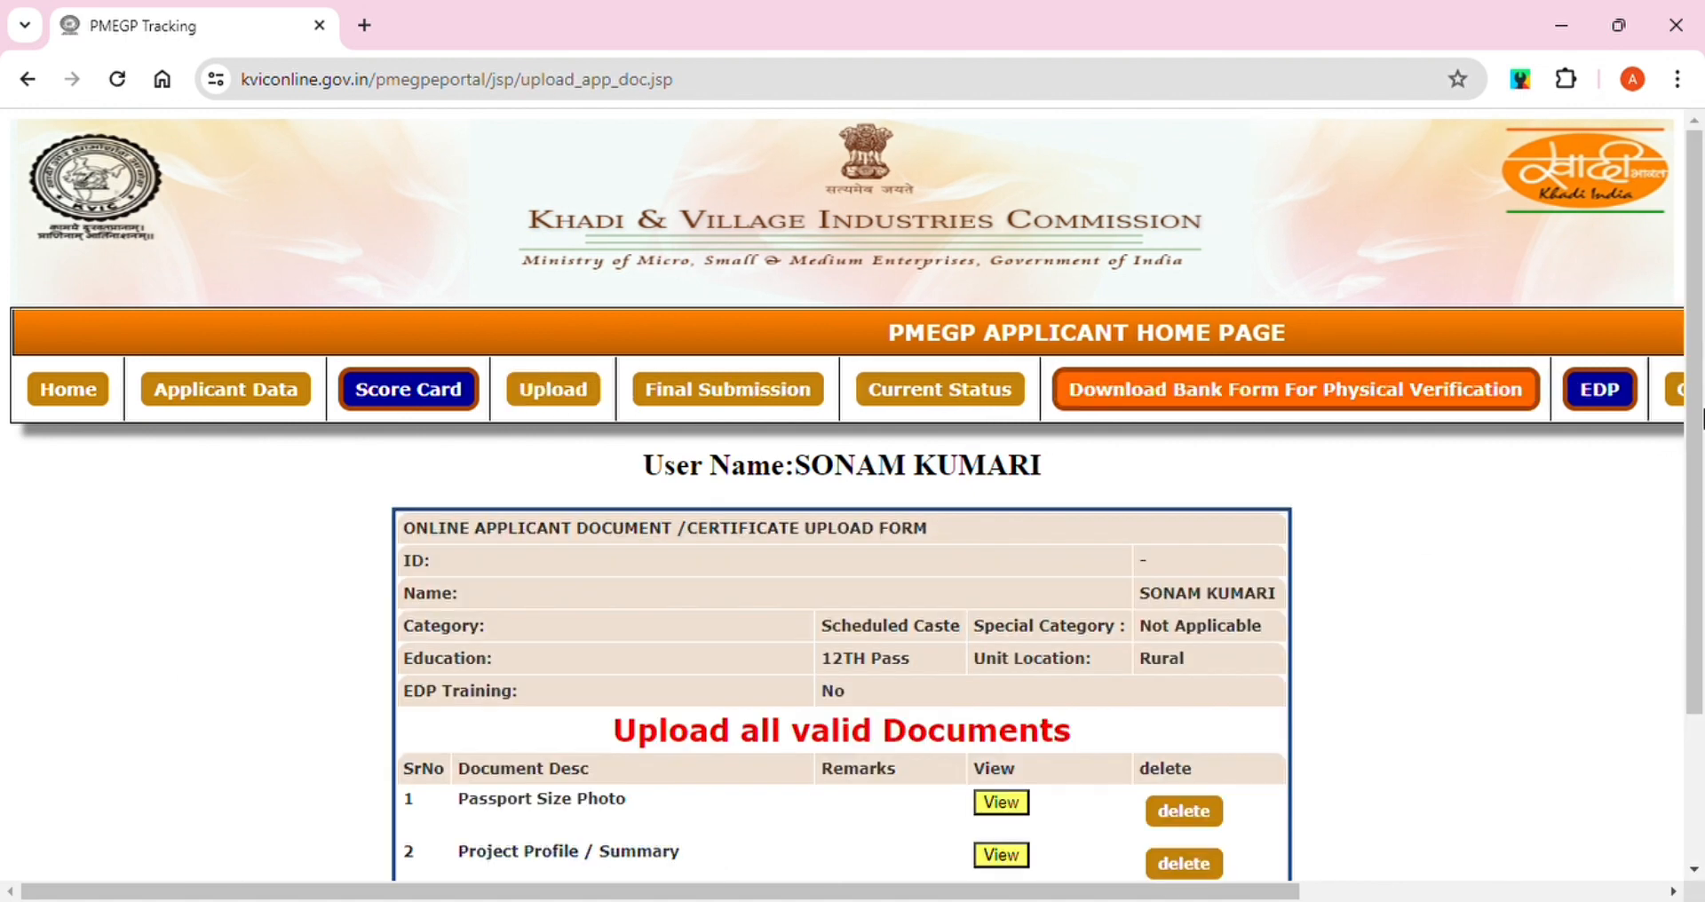
Start the Rural Area Certificate upload and attempt final submission, which fails validation
drag(1701, 417, 1701, 568)
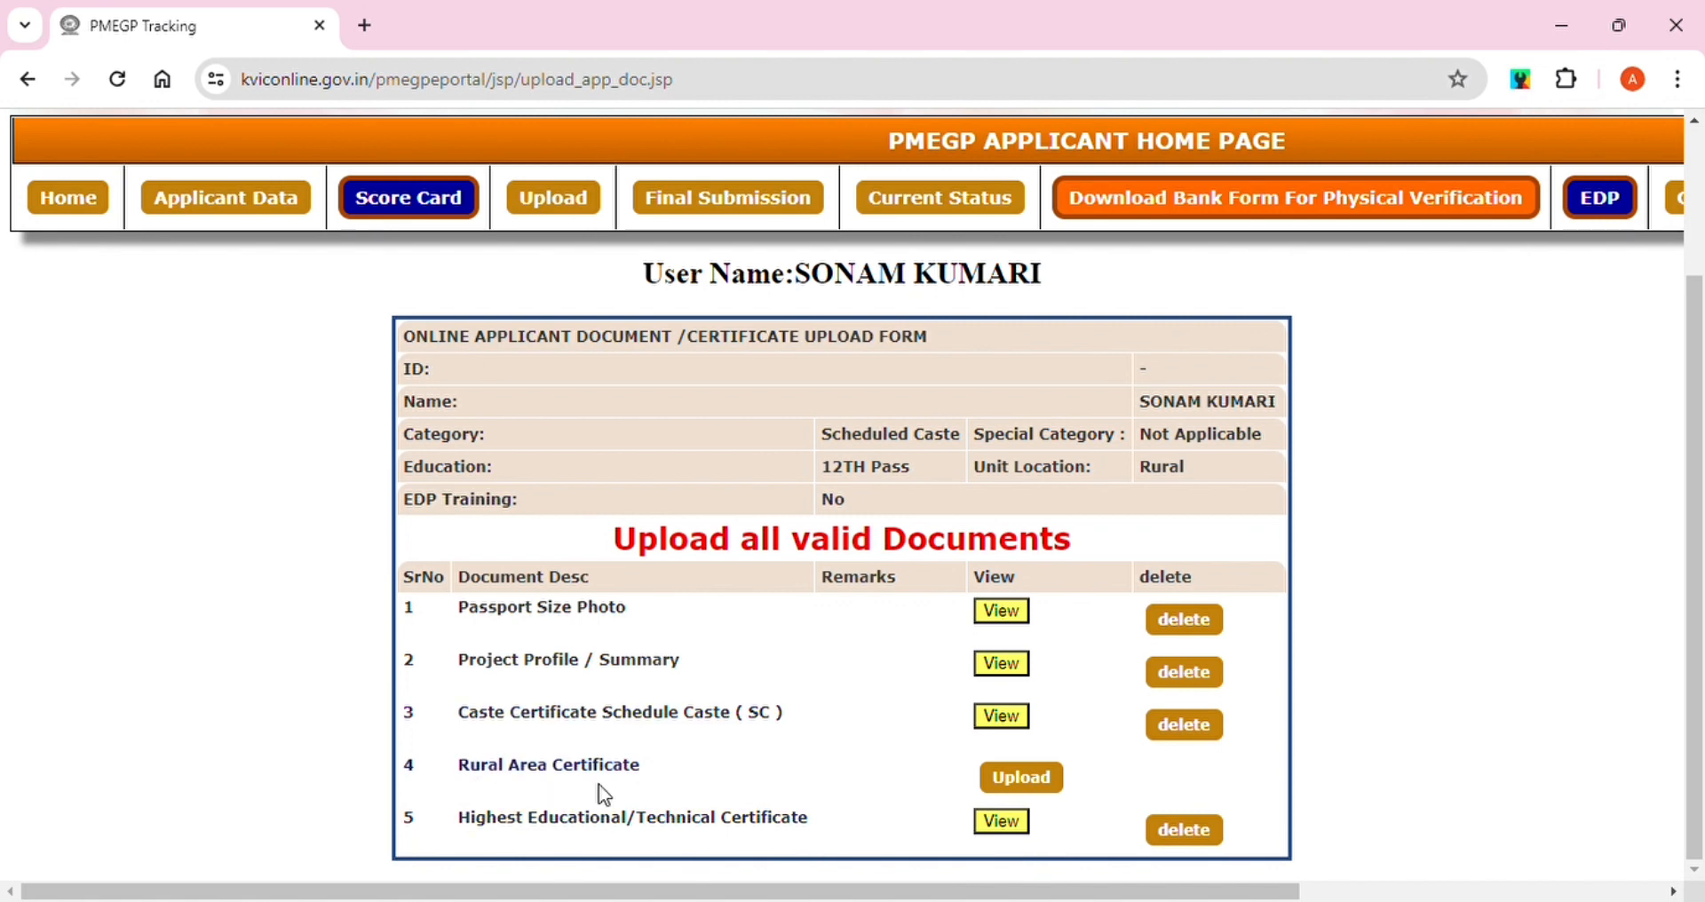
click(1017, 783)
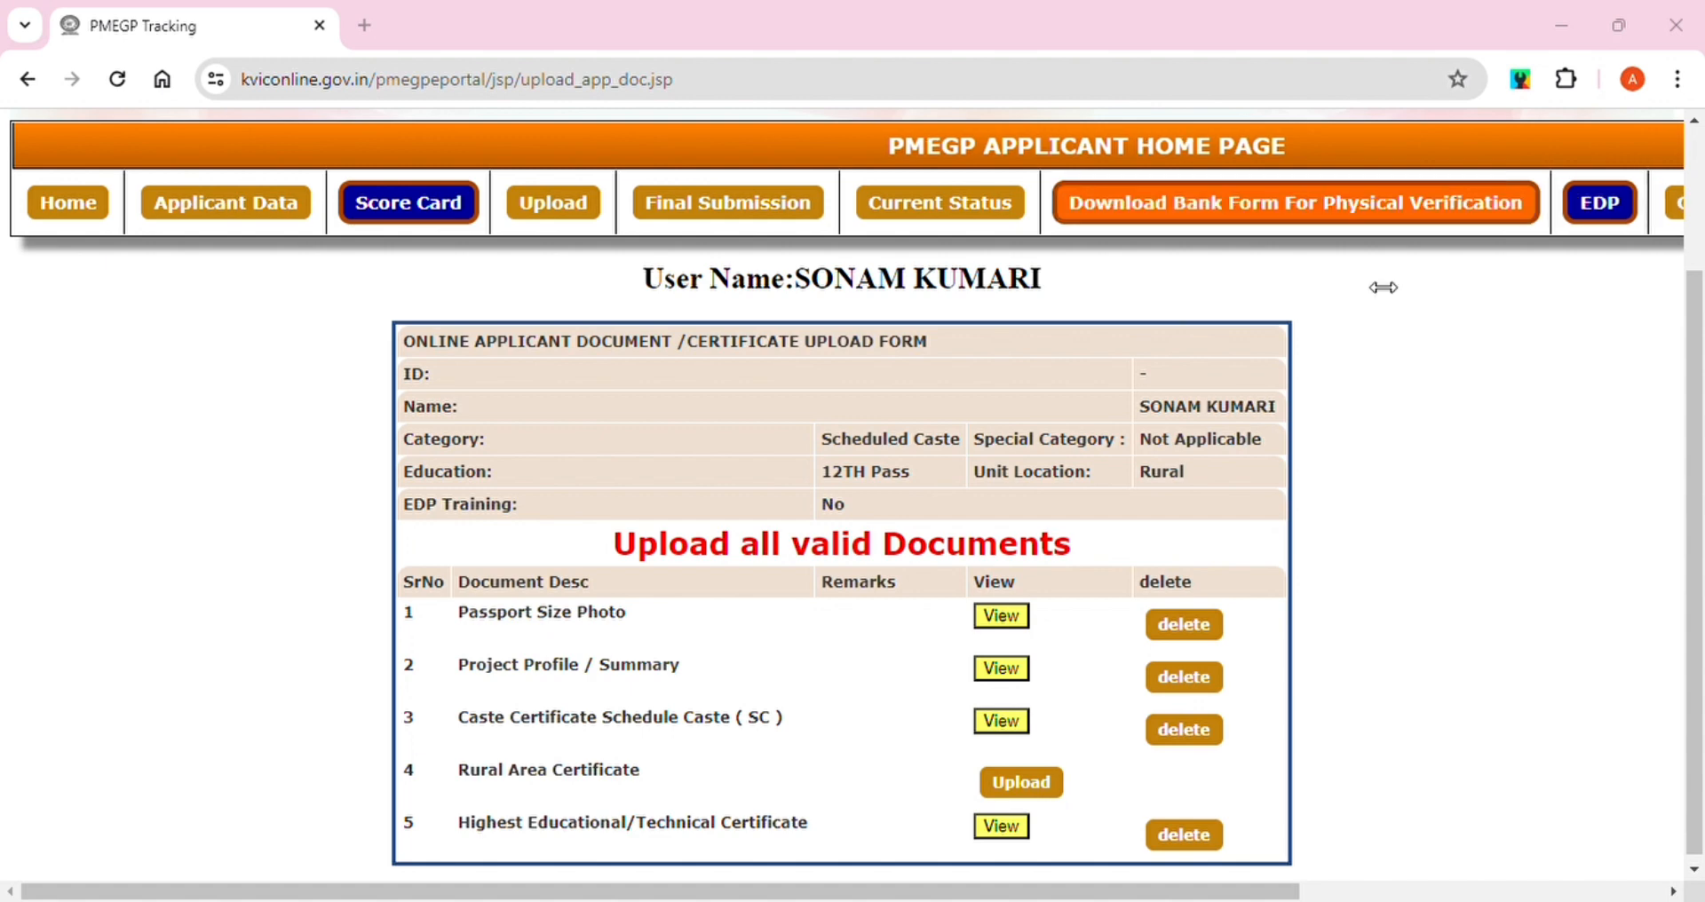
click(1347, 210)
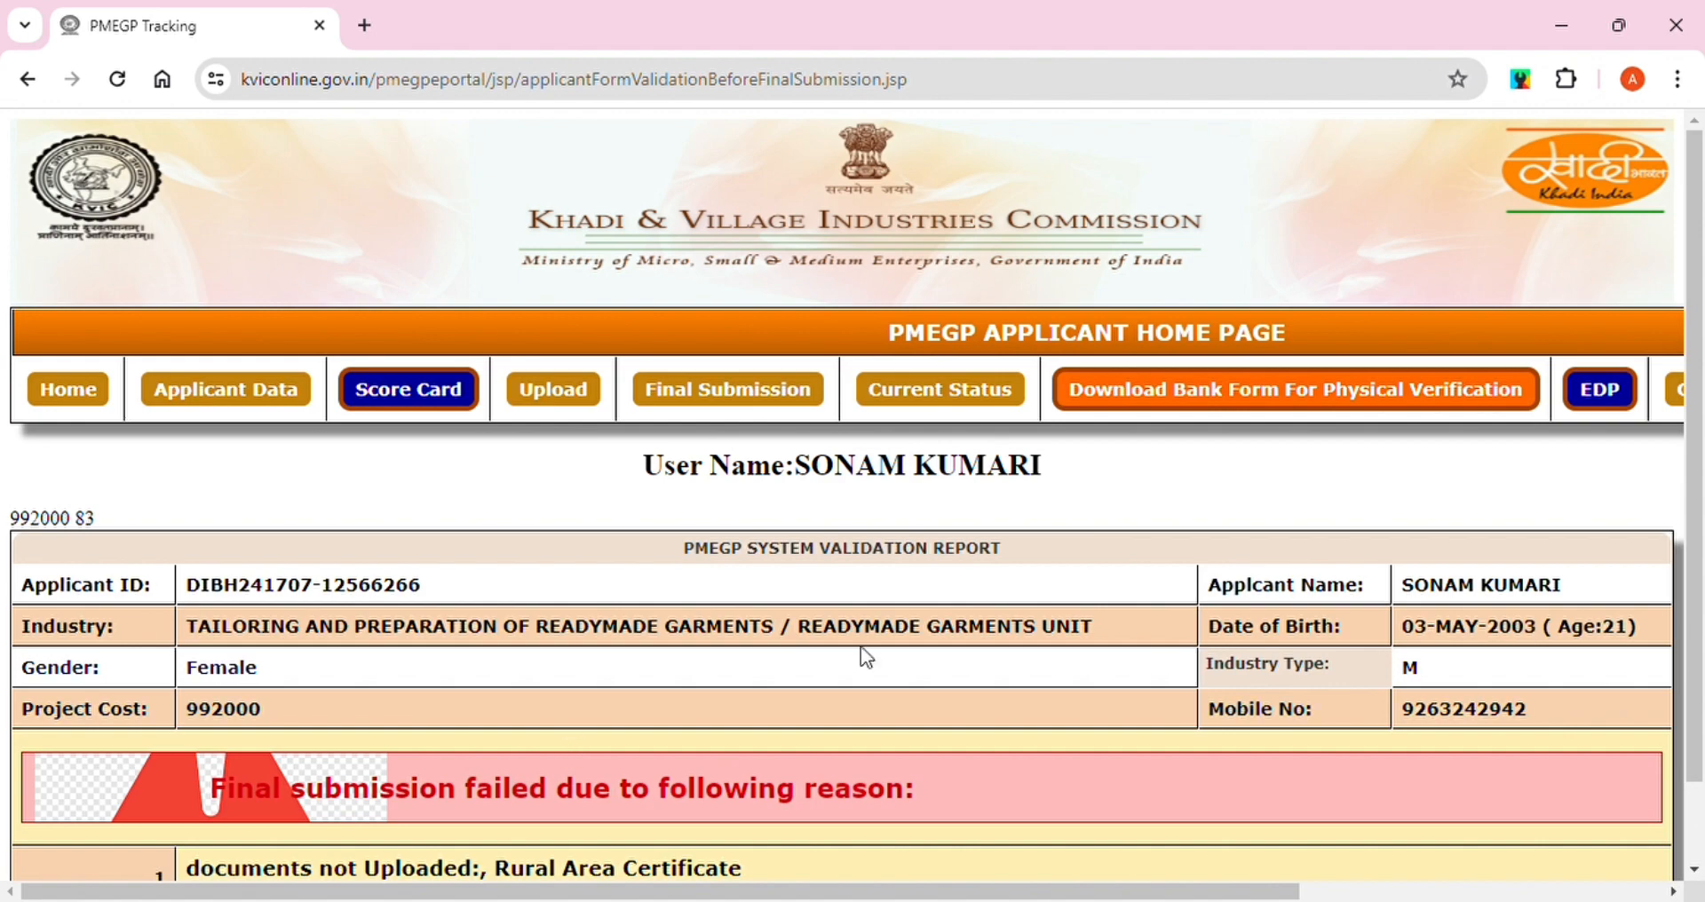
Scroll through the final-submission validation report
drag(1696, 424, 1696, 391)
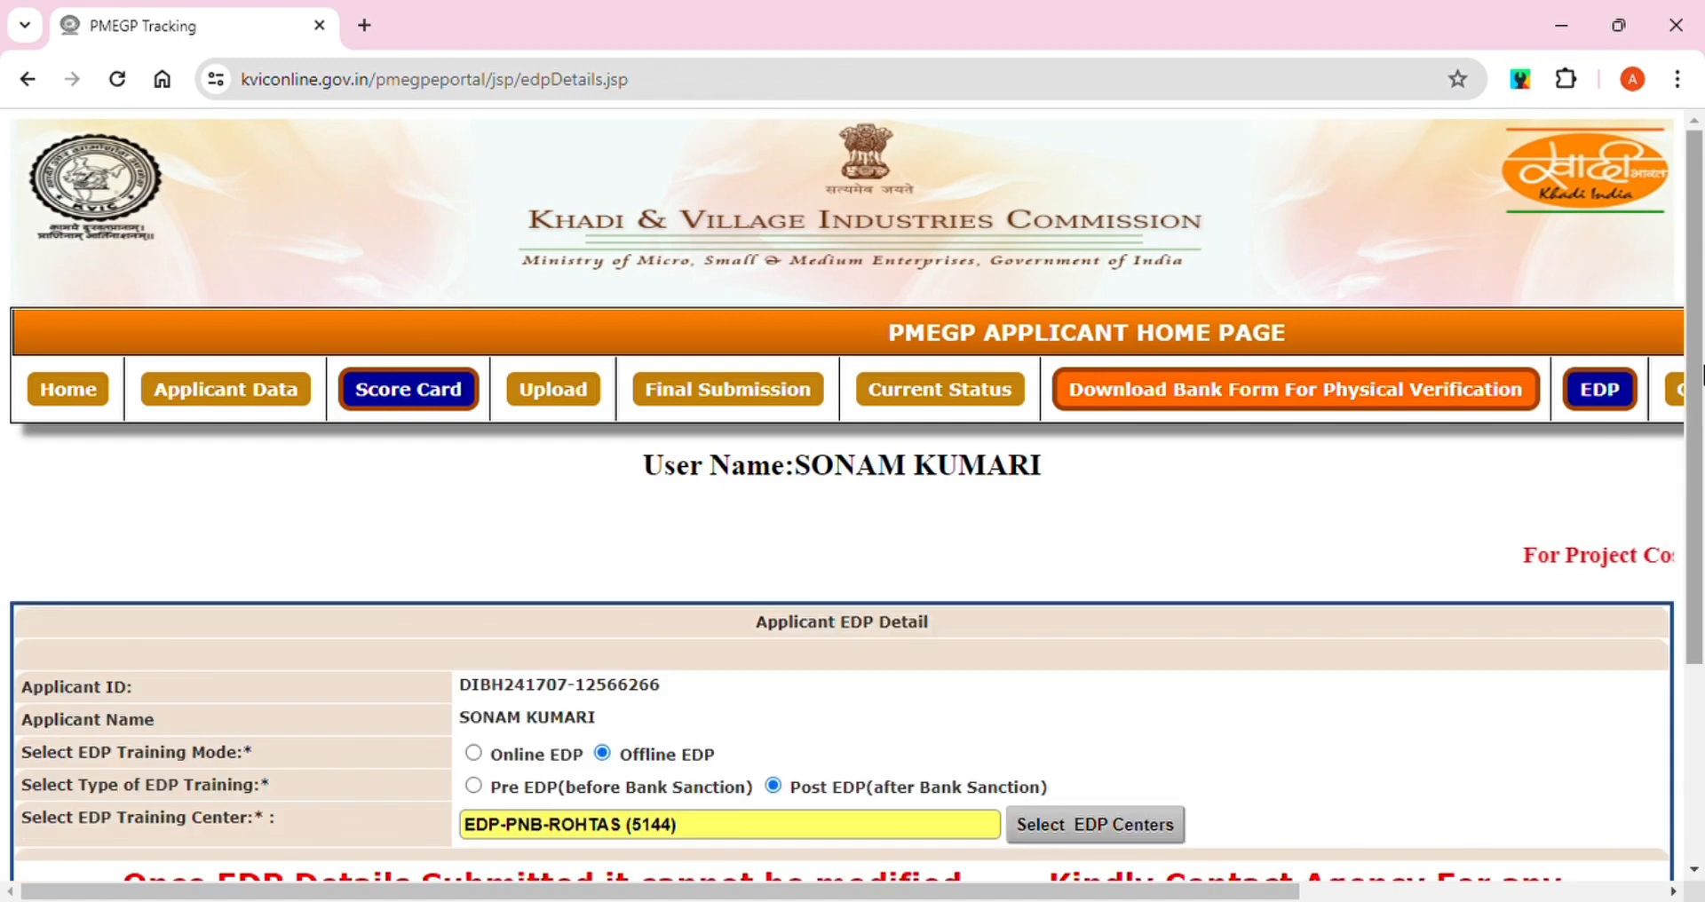
drag(1701, 373, 1702, 467)
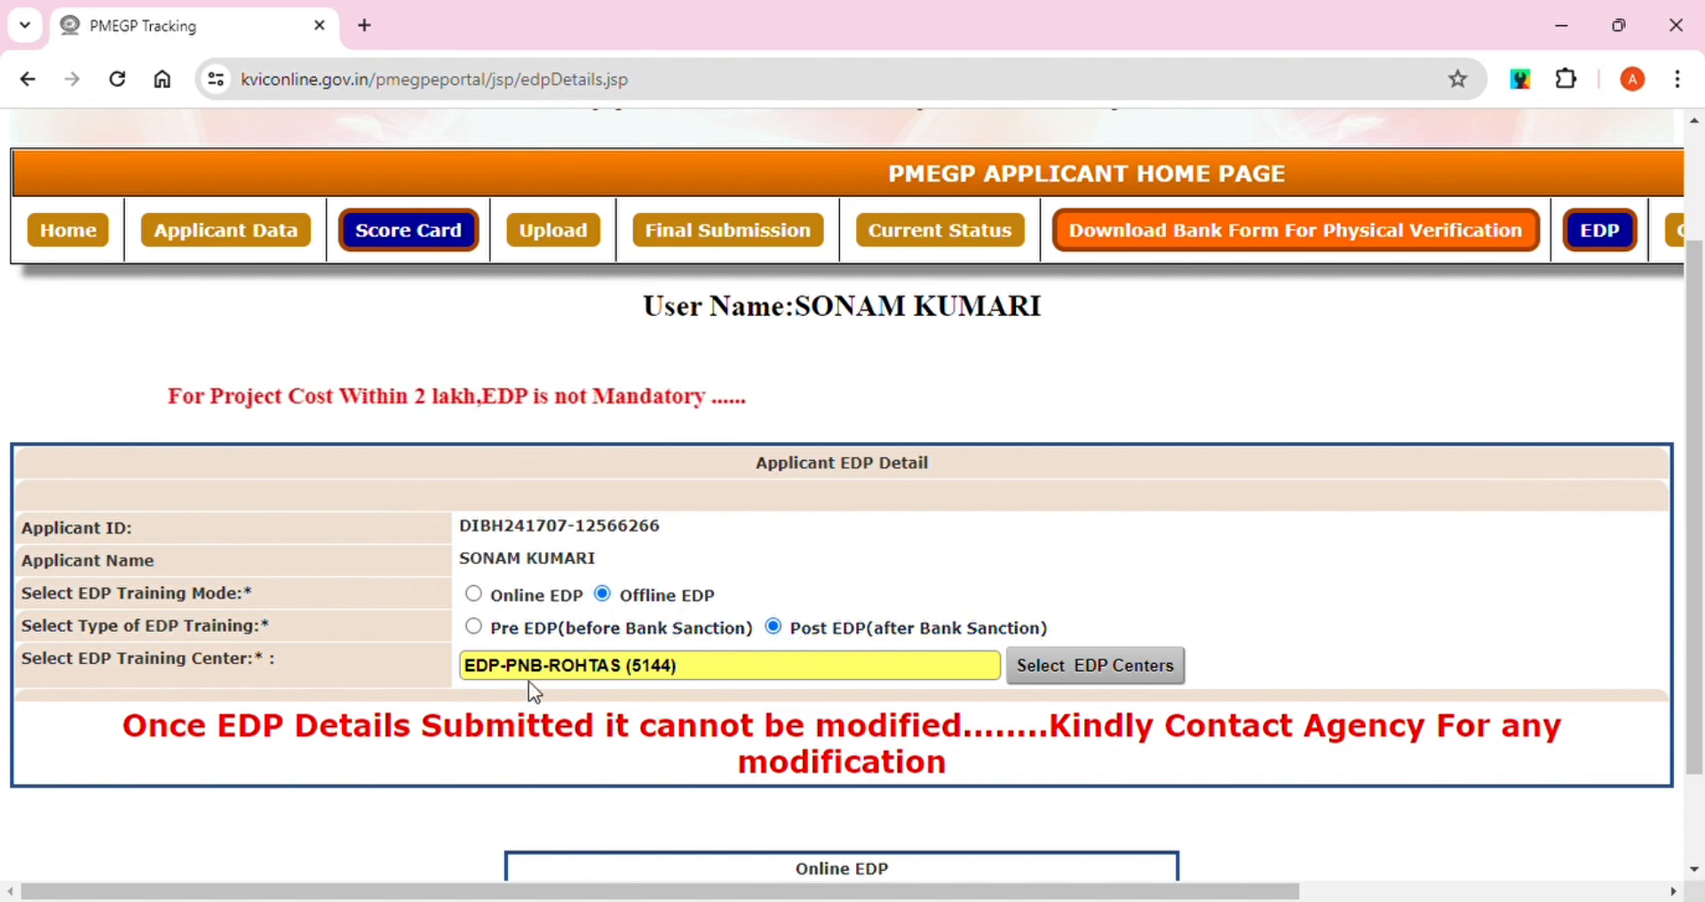
click(1112, 675)
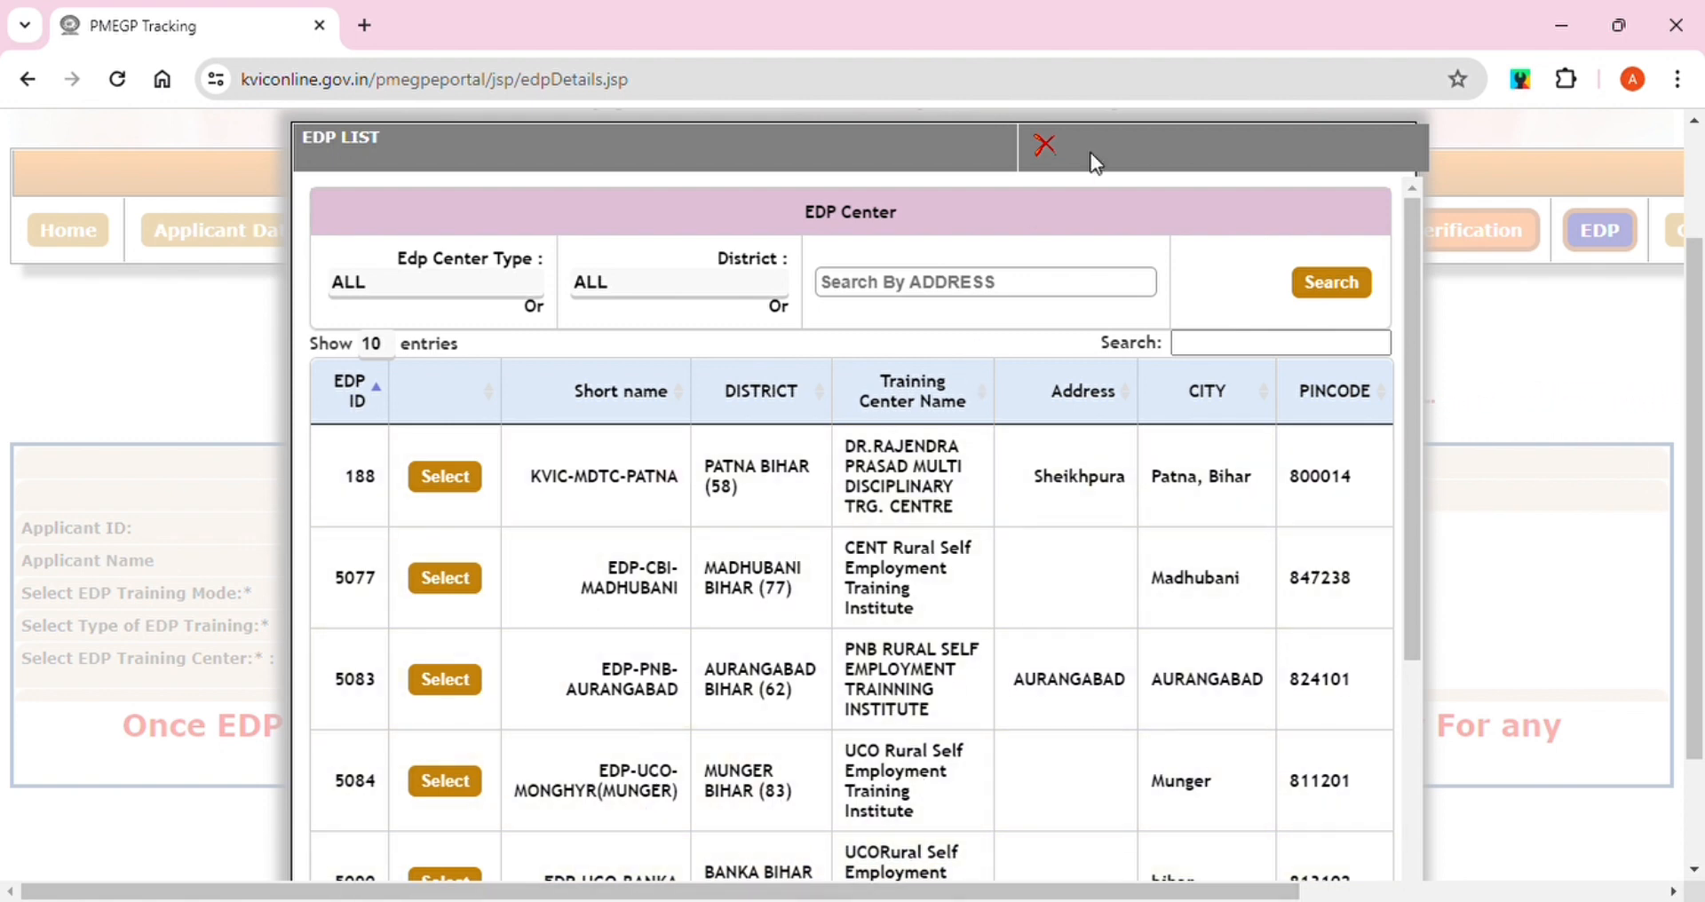
click(1045, 144)
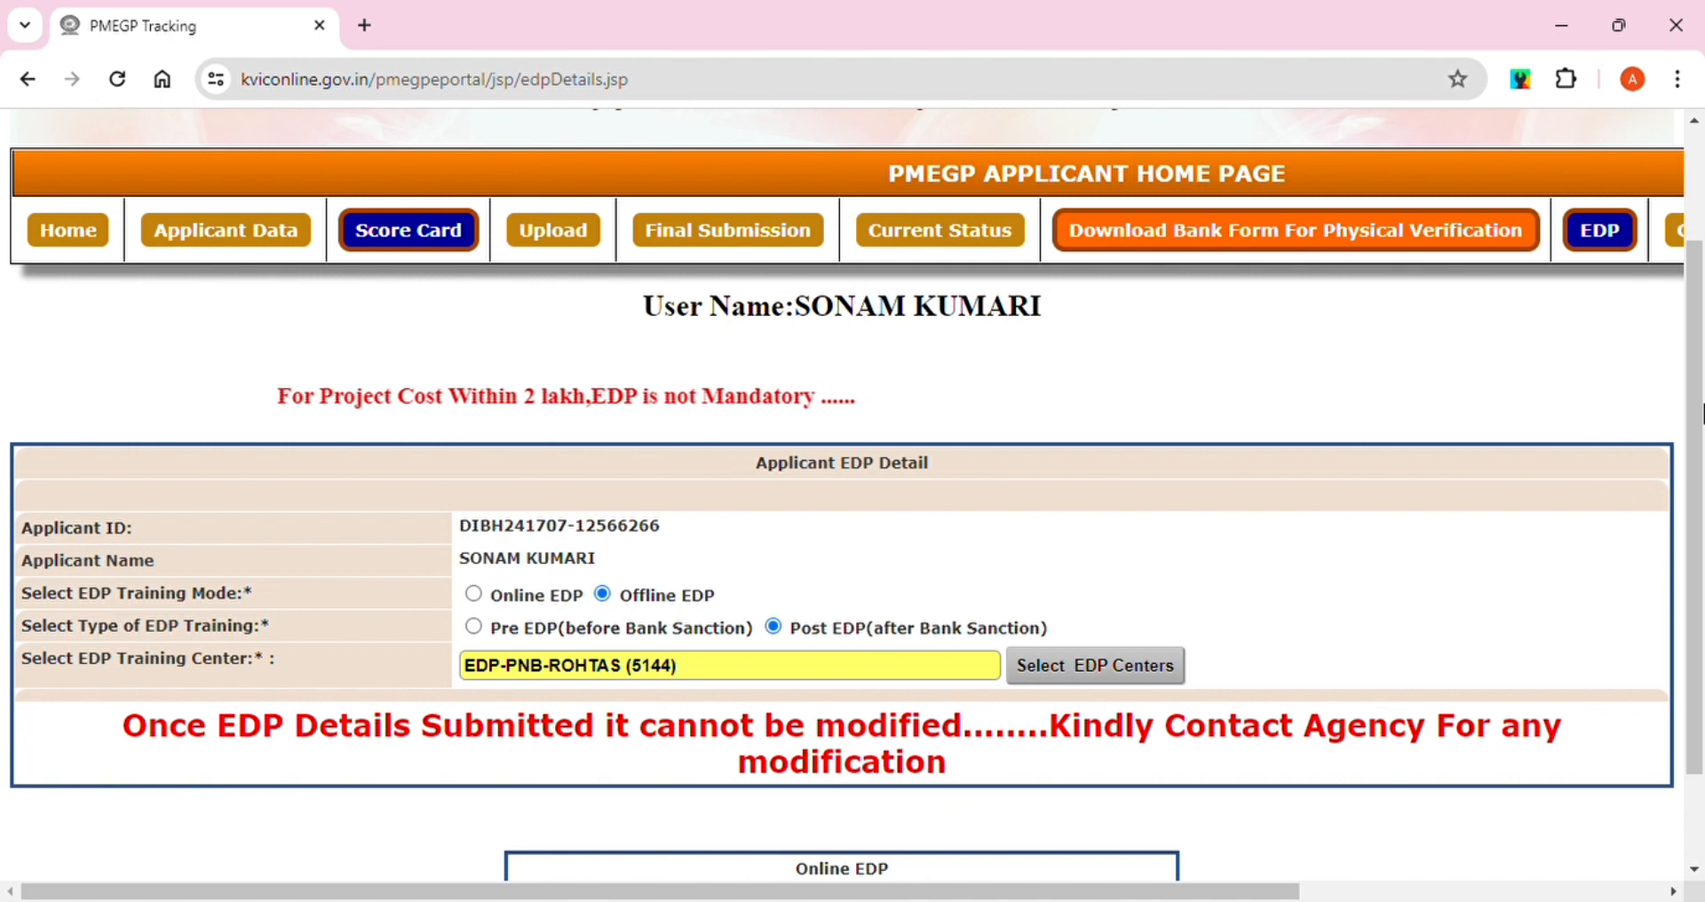
drag(1698, 412, 1697, 315)
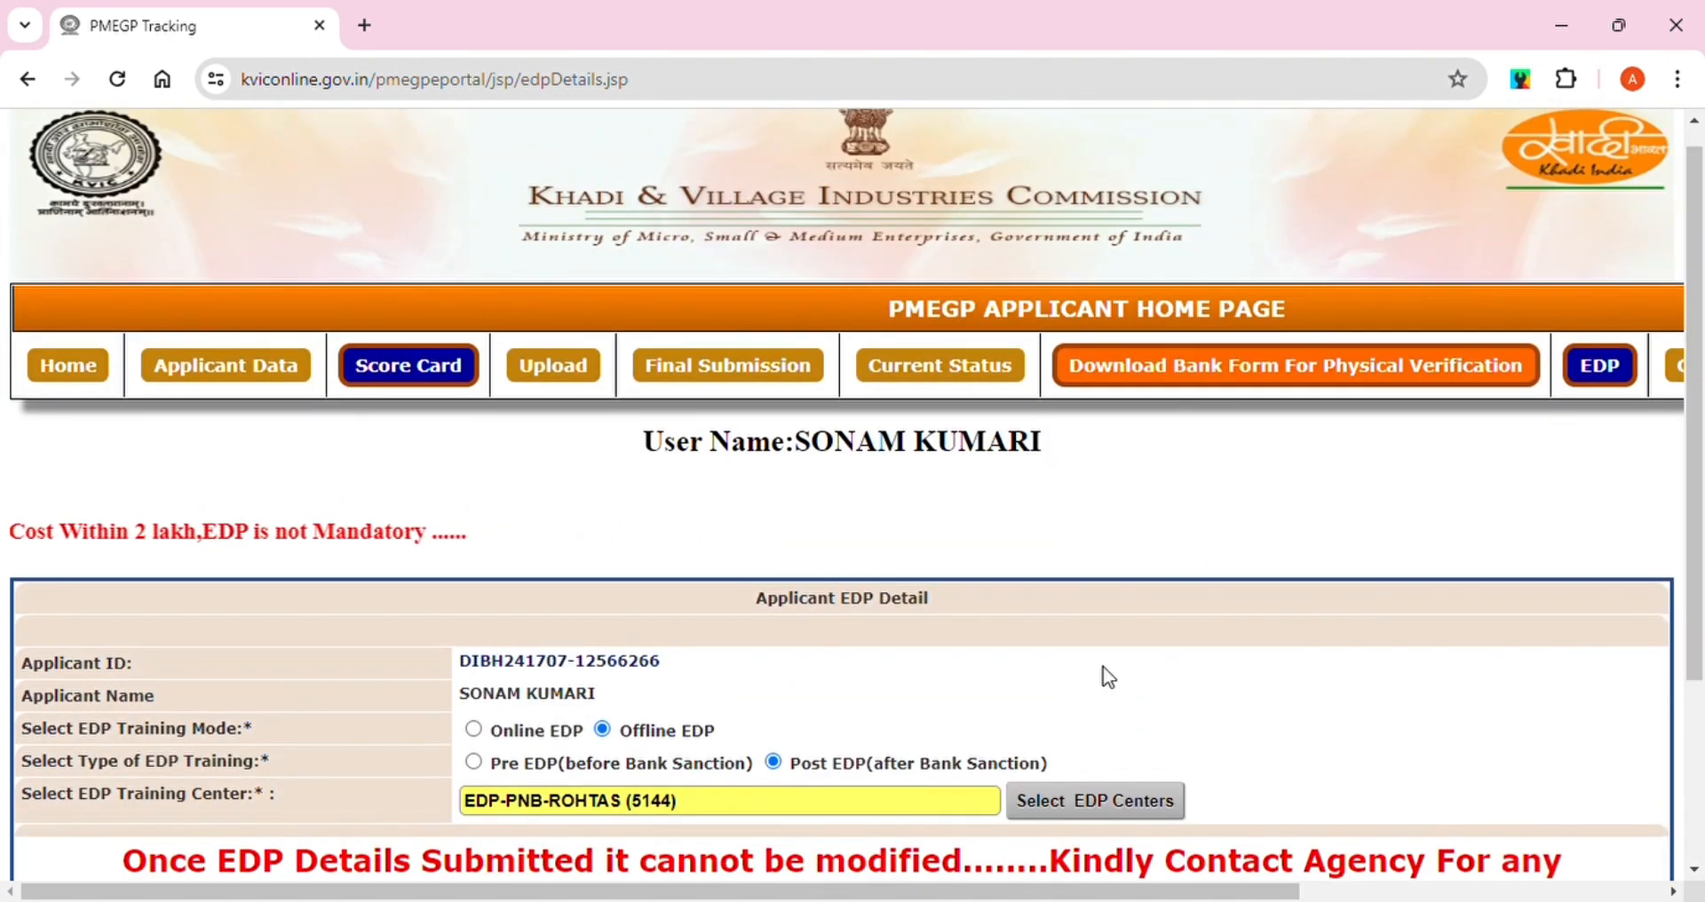
Retry final submission and review the report flagging the missing Rural Area Certificate
click(721, 377)
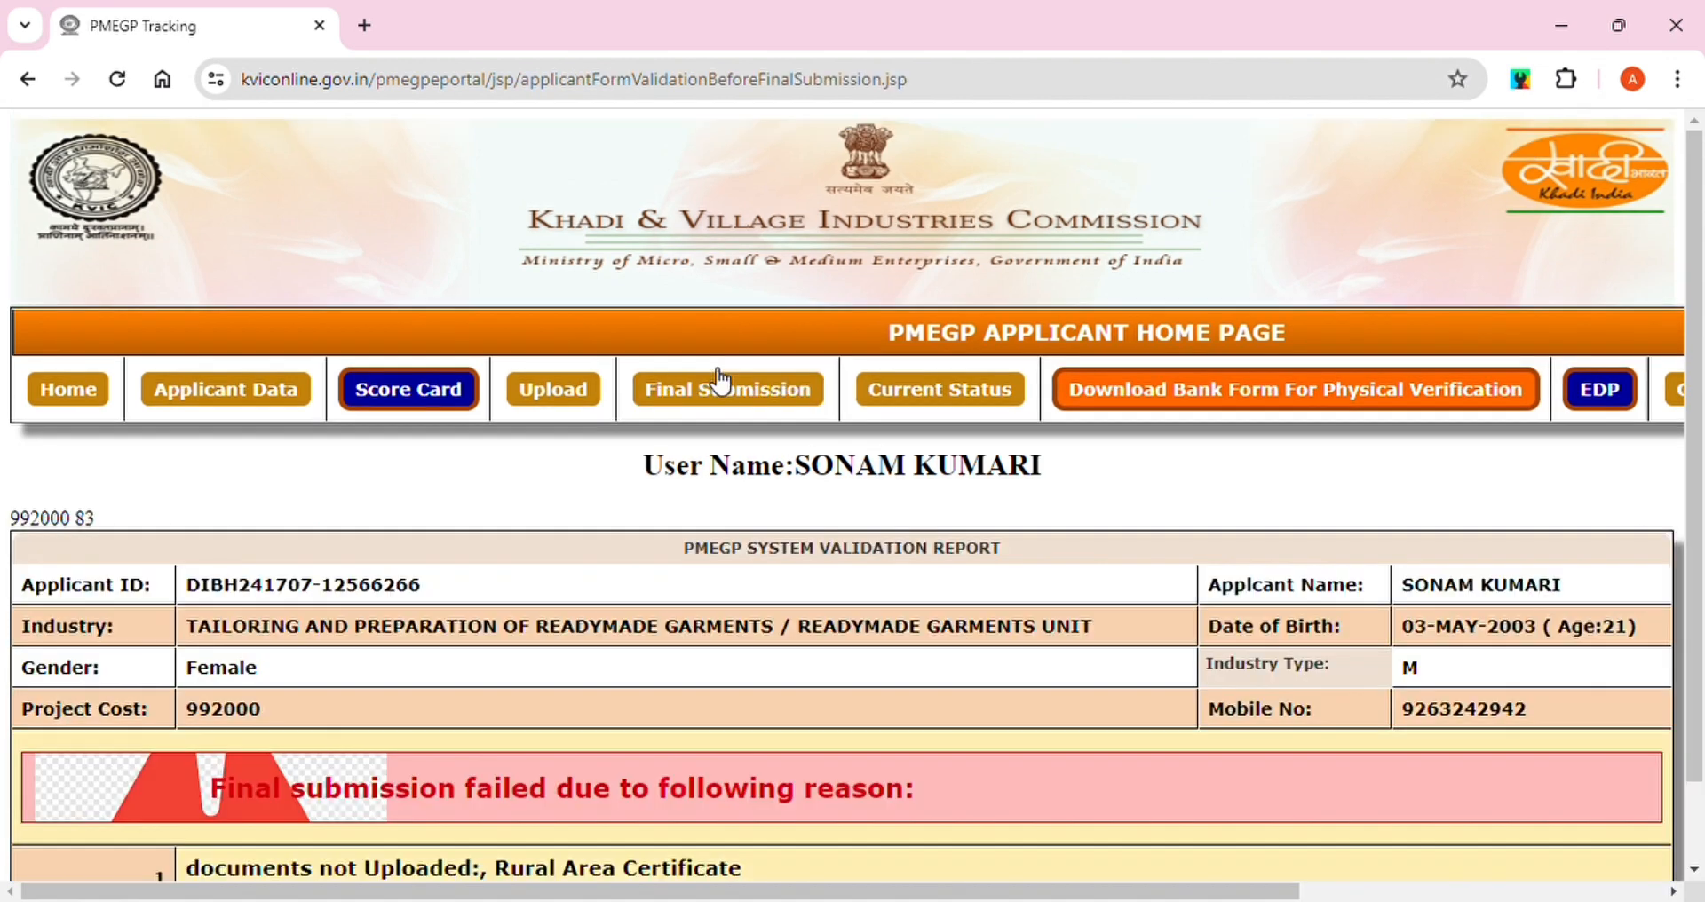
drag(1698, 233, 1698, 330)
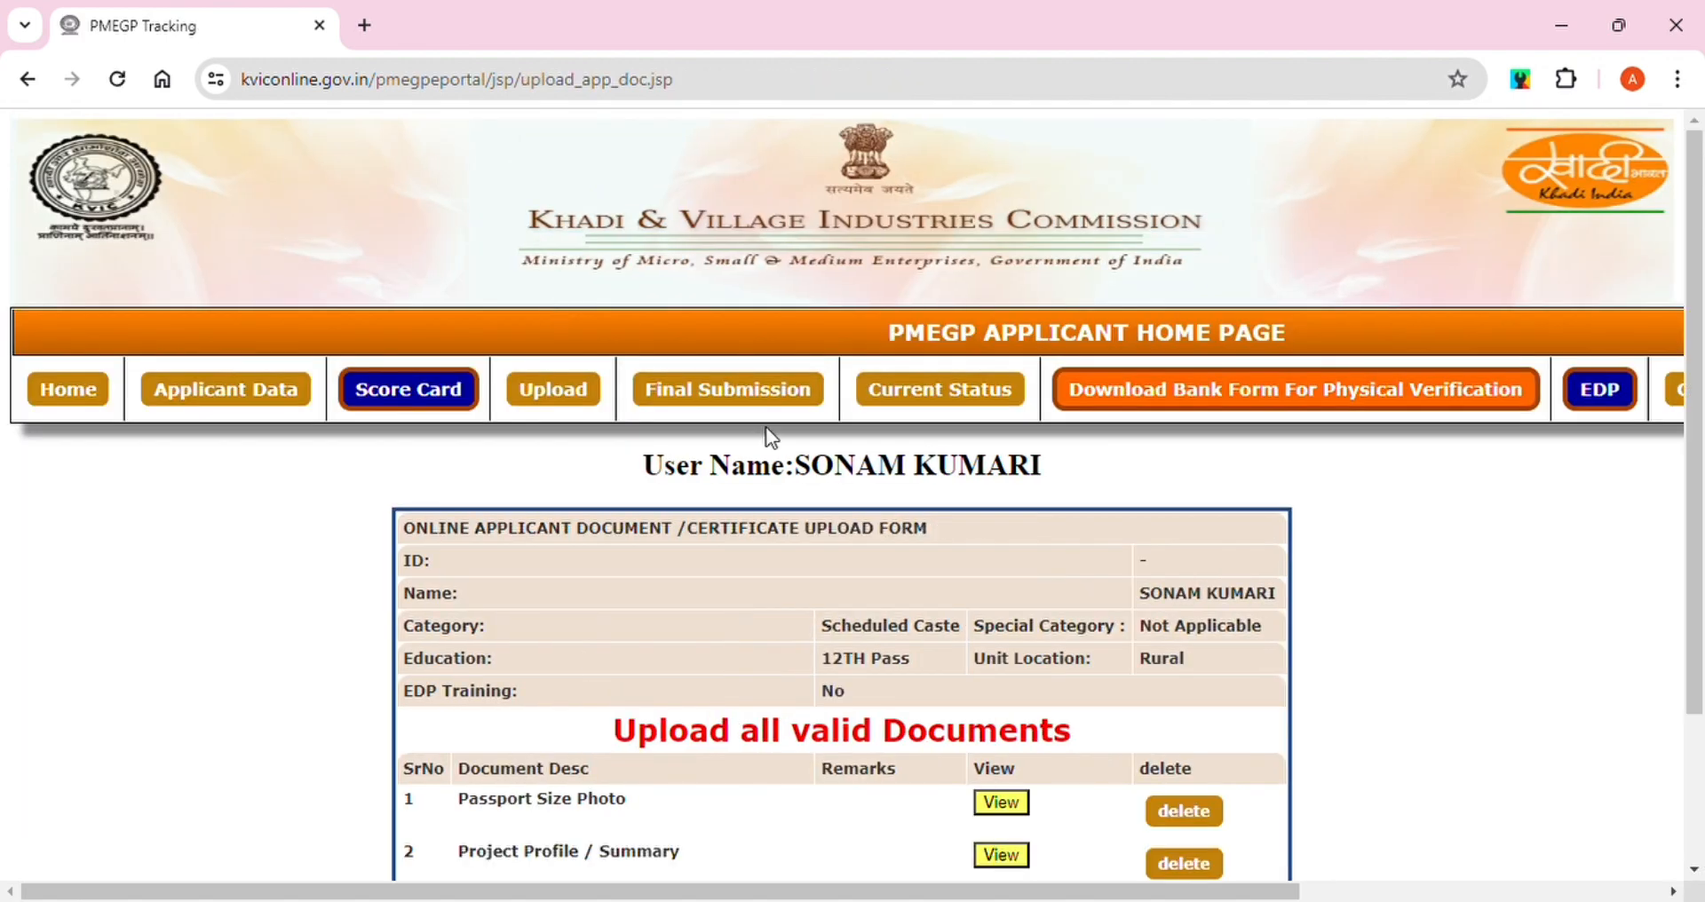
Scroll down to the Rural Area Certificate row on the upload form
scroll(1697, 475, down, 2)
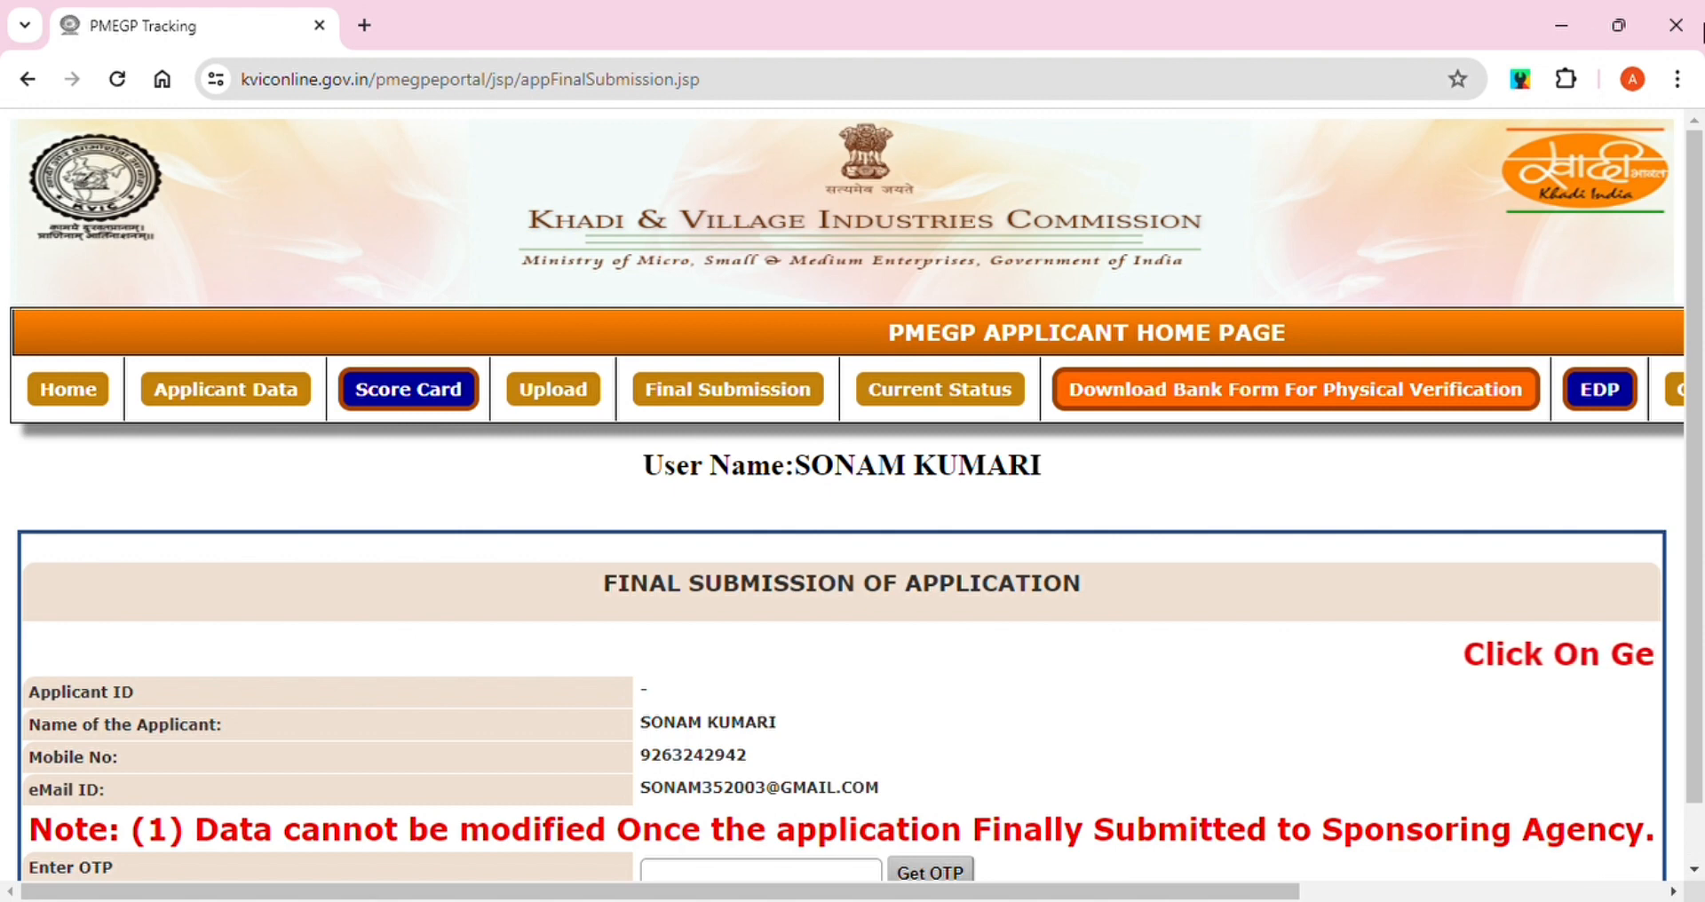
Request an OTP to the registered mobile, enter it, and finally submit the application
scroll(1700, 393, down, 1)
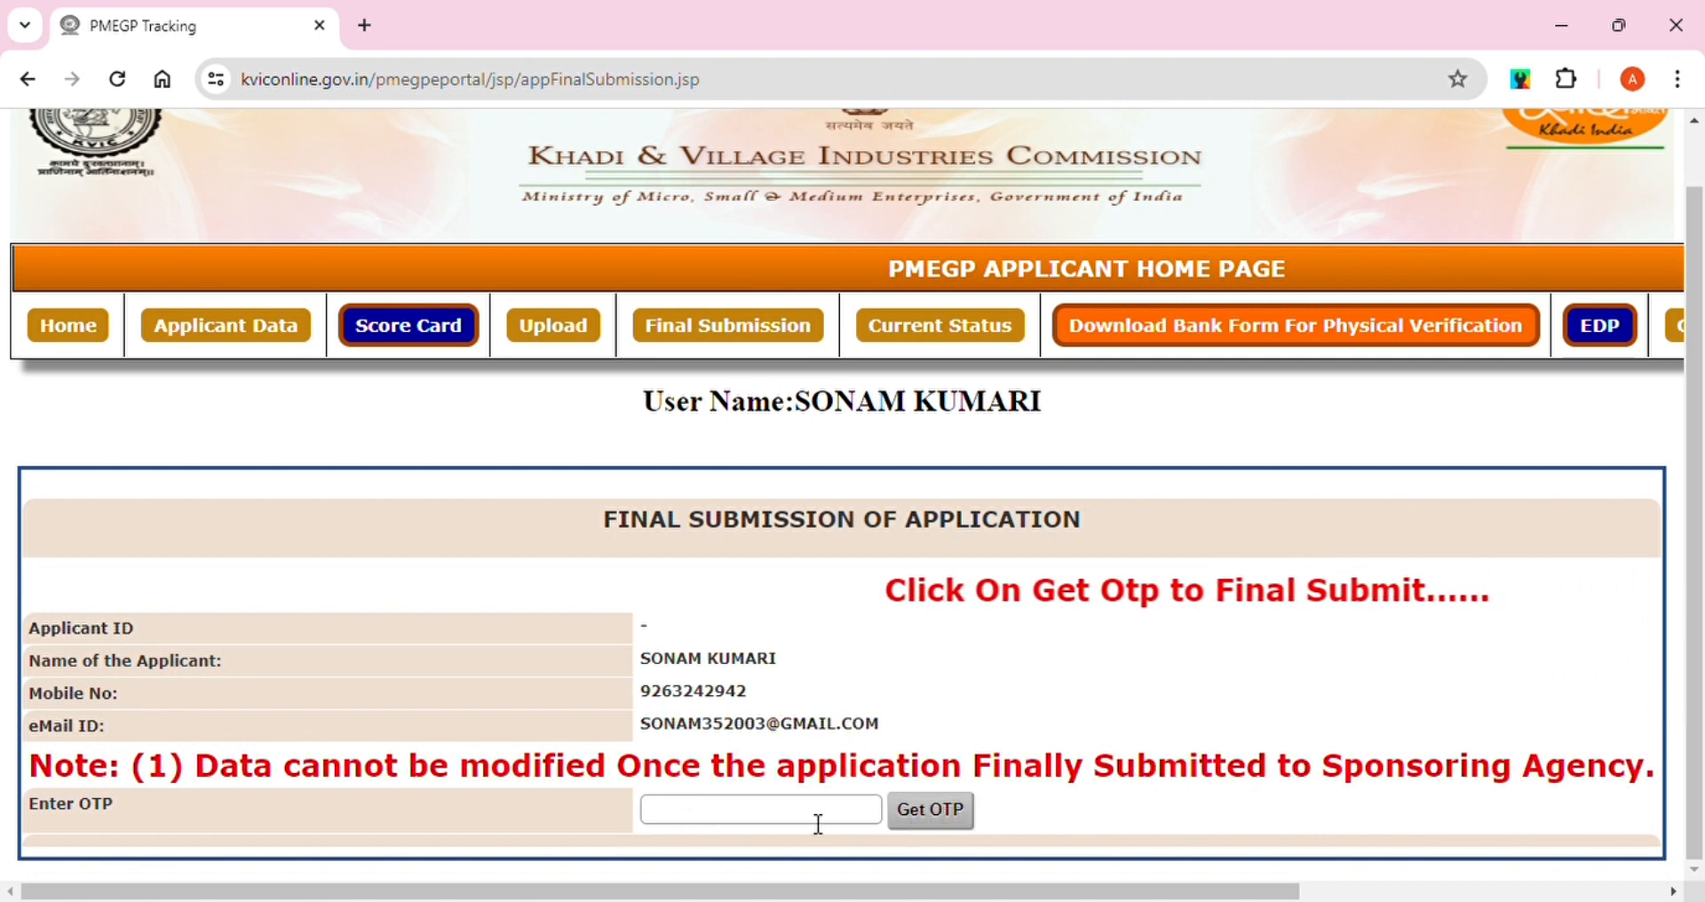
click(928, 811)
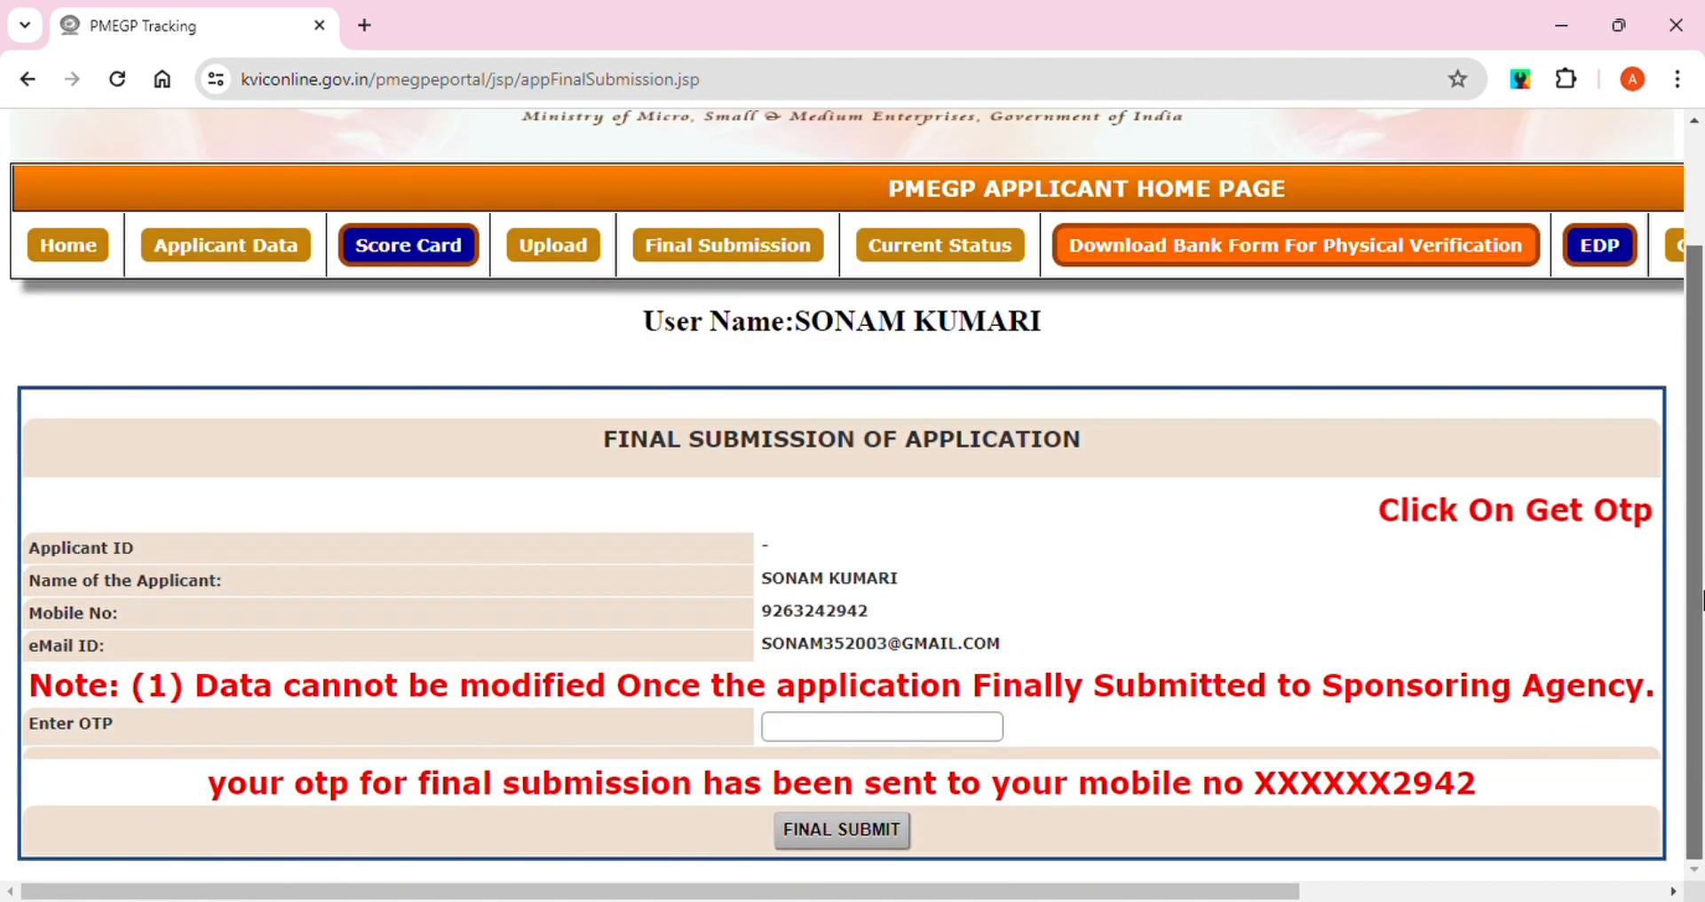
drag(1698, 469, 1701, 596)
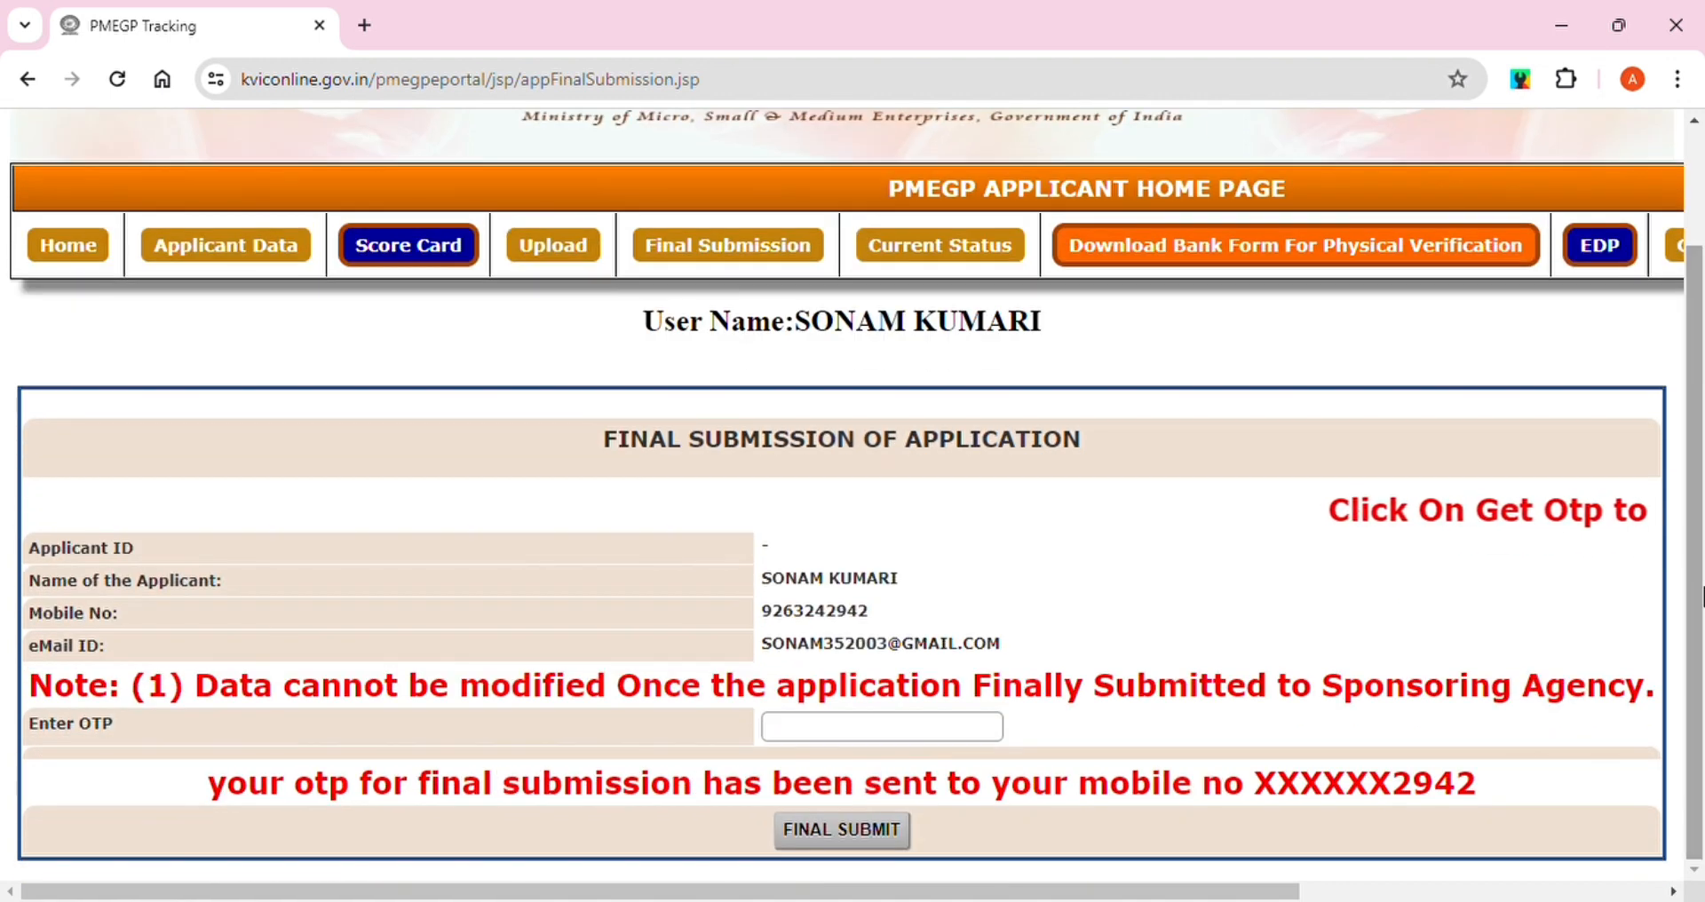
click(866, 737)
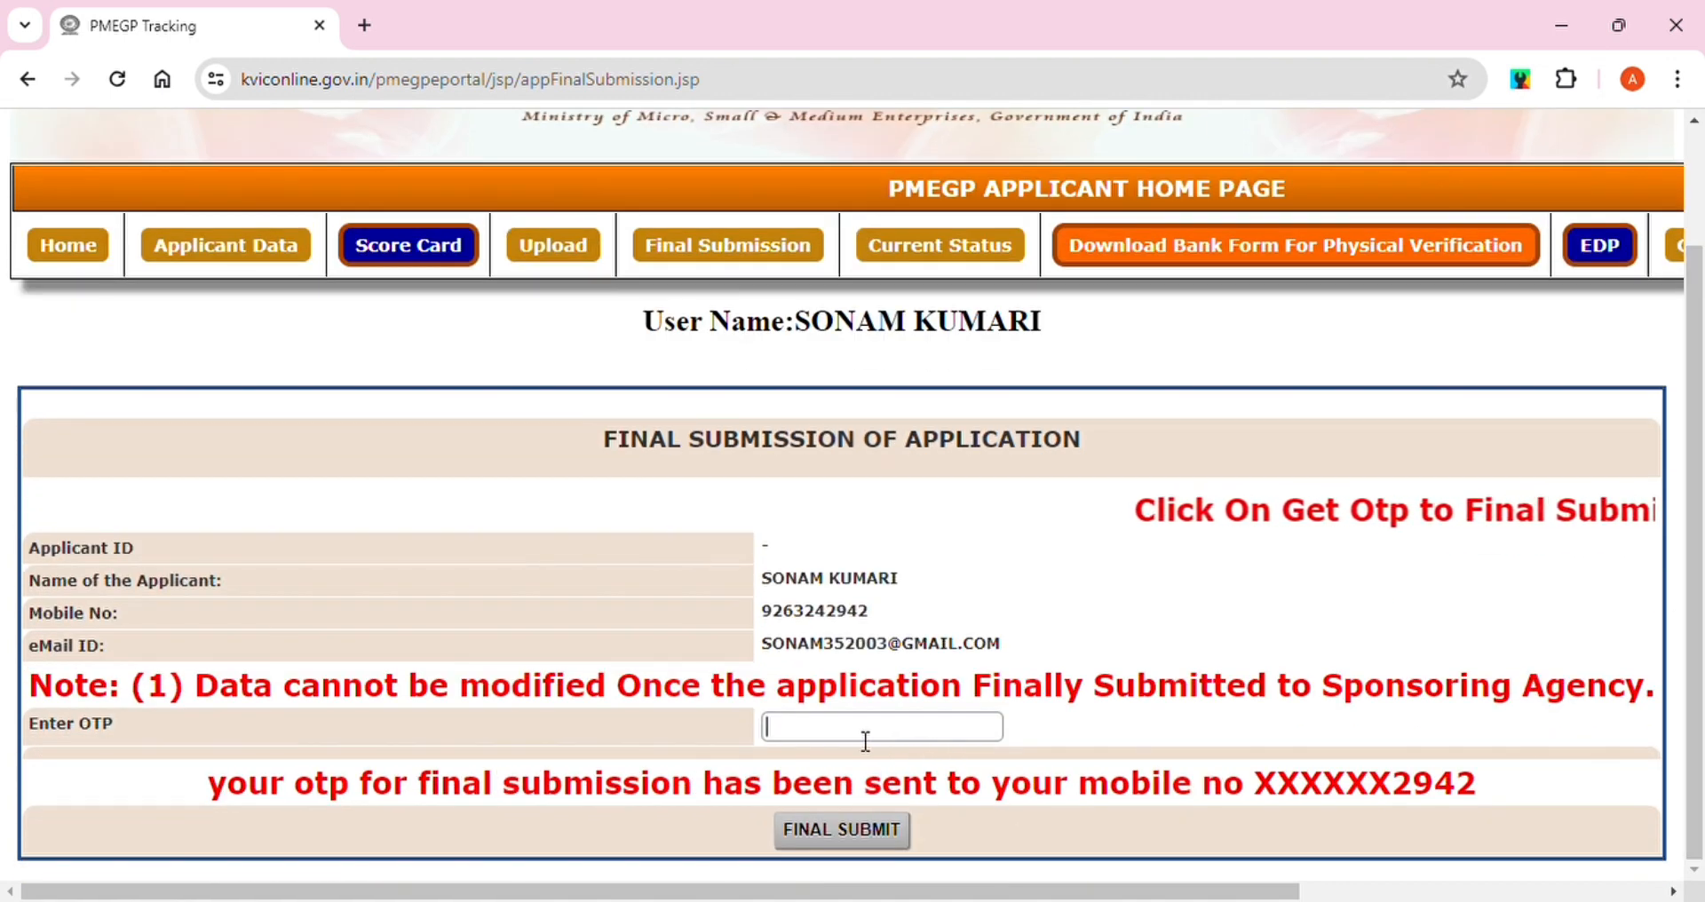
text(*****)
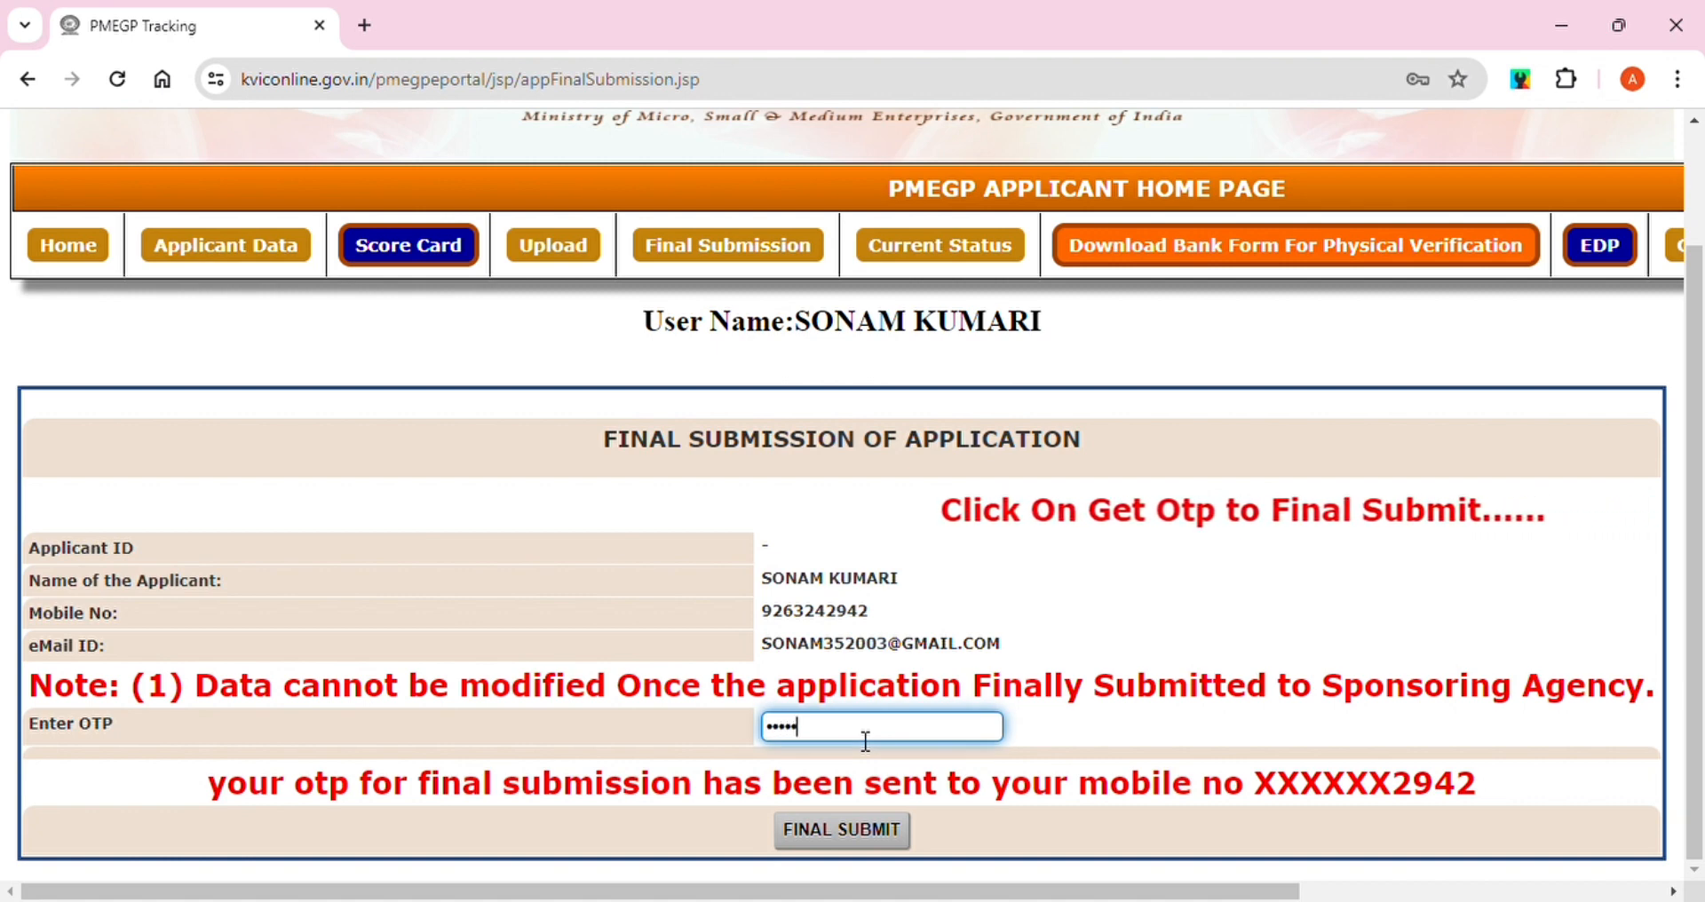
text(***)
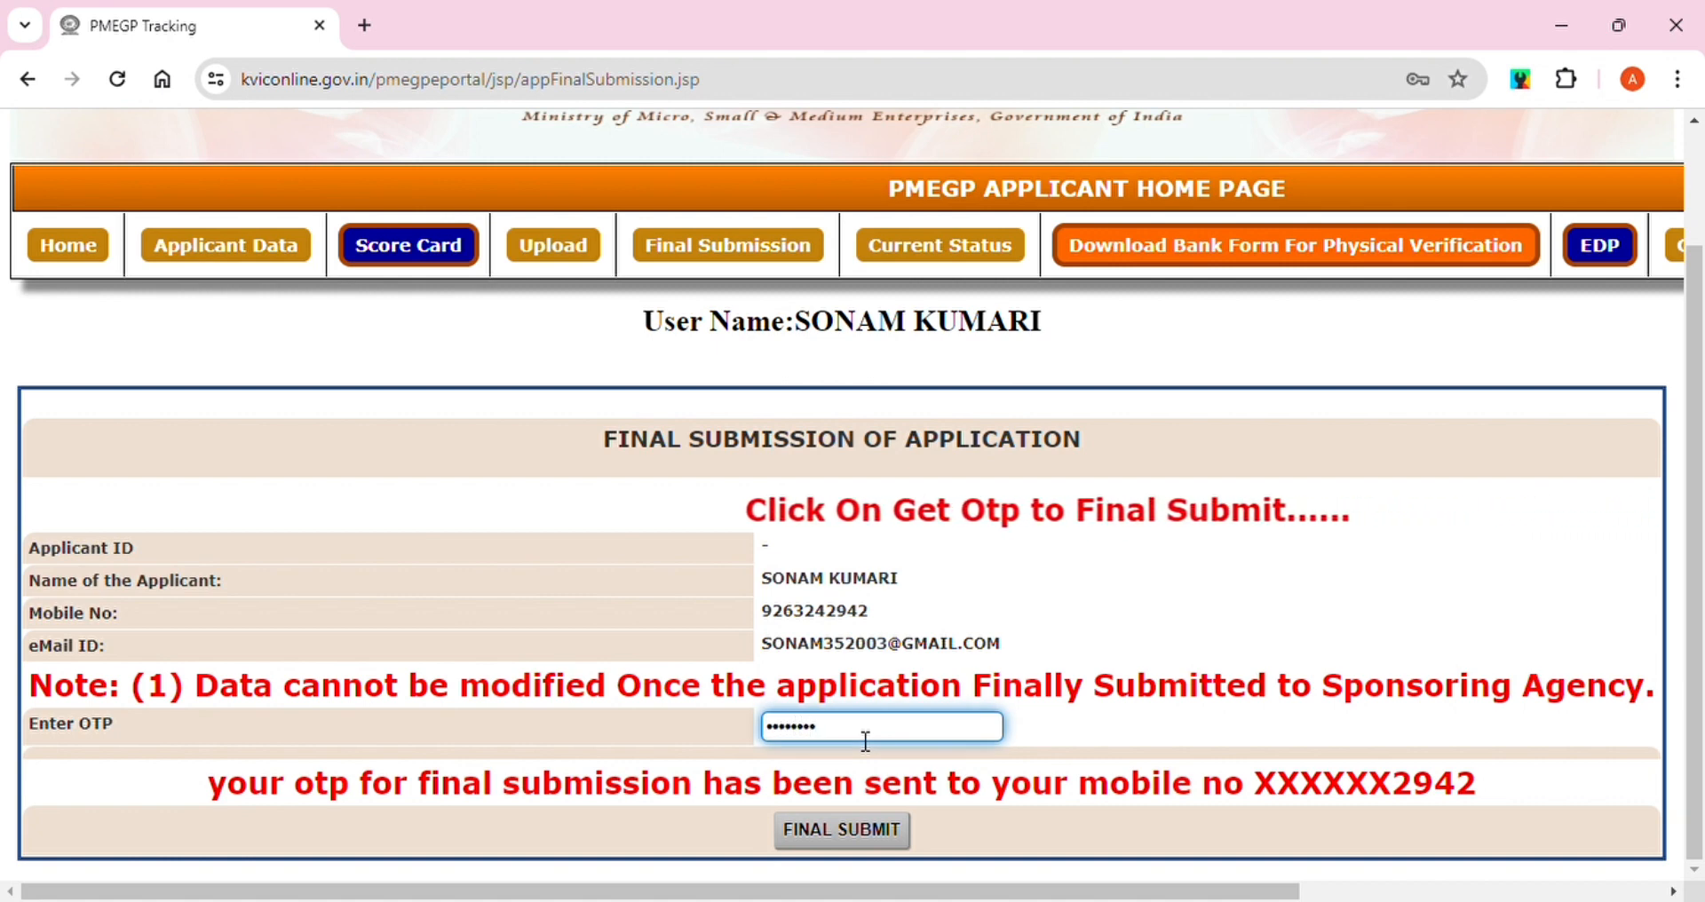
click(843, 832)
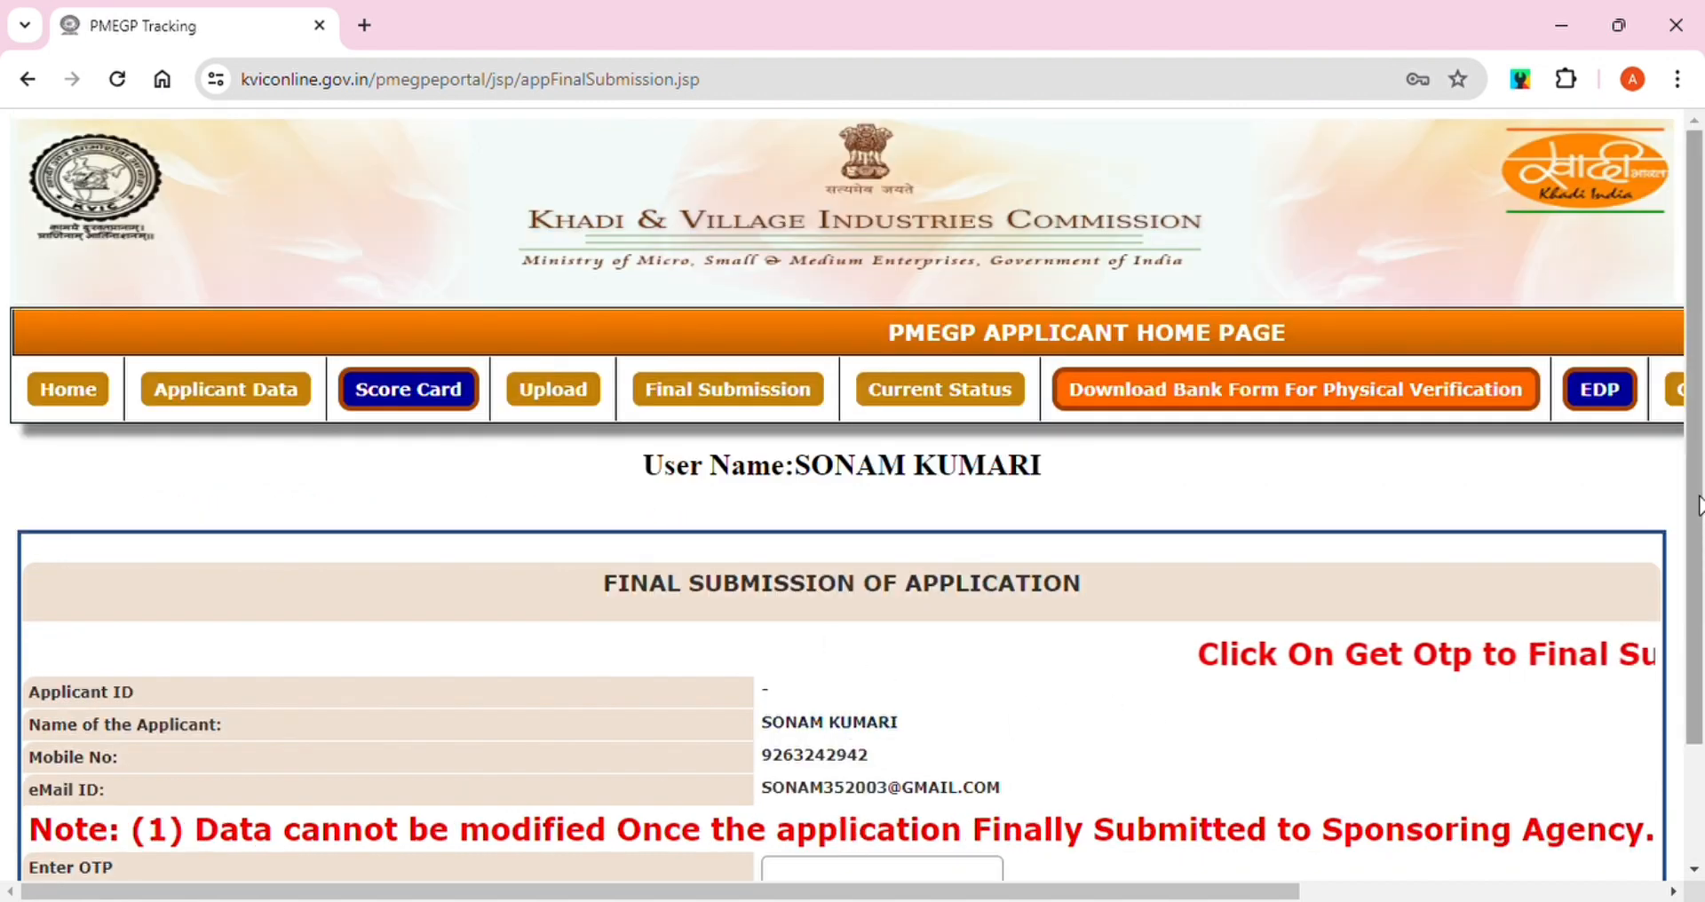
drag(1699, 506, 1699, 364)
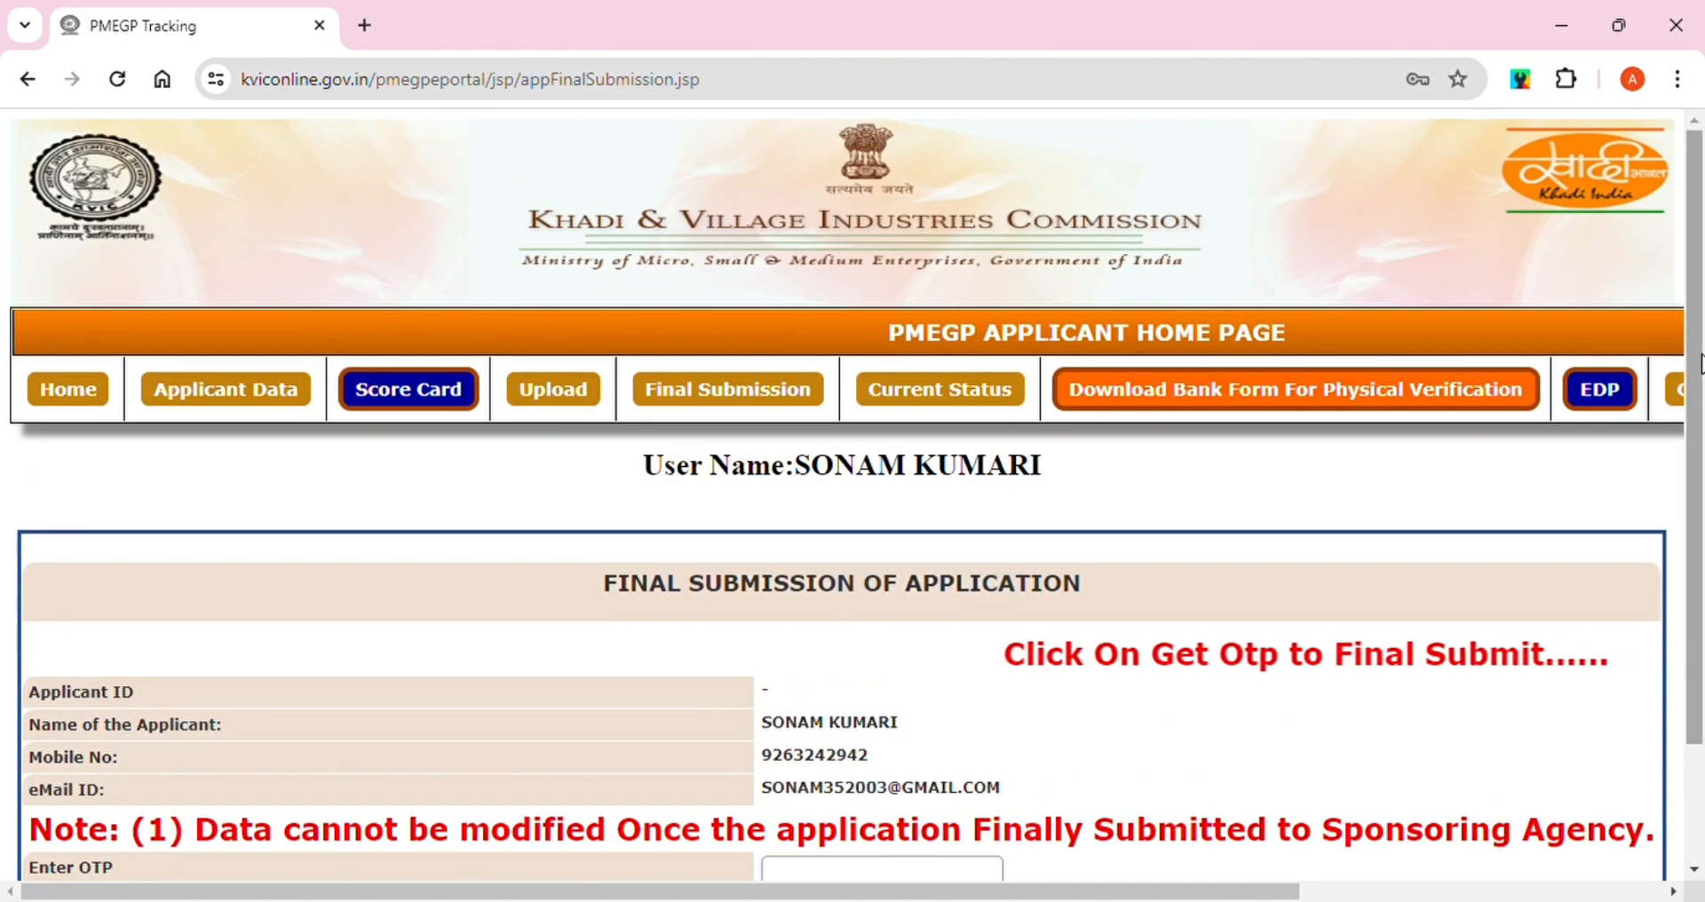